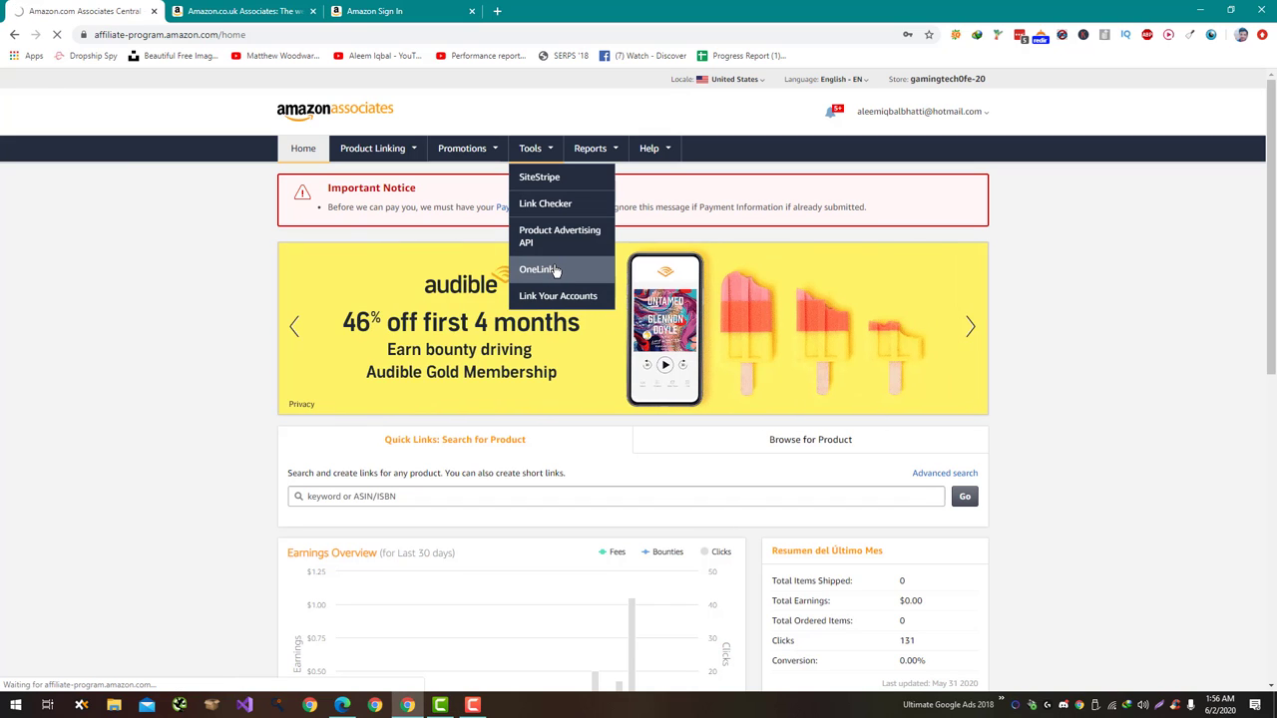
- Start the UK Associates 'Join Now For Free' signup, then bring up the amazon.ca sign-in tab
left_click(228, 6)
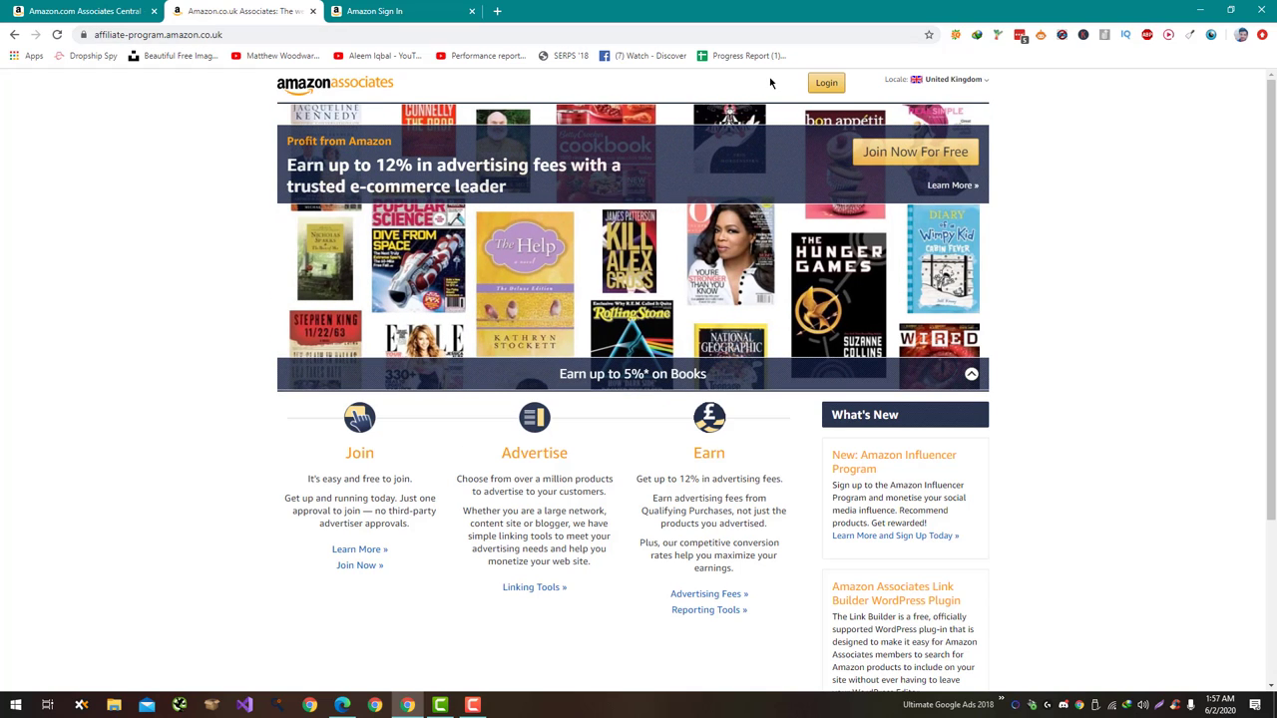
left_click(865, 150)
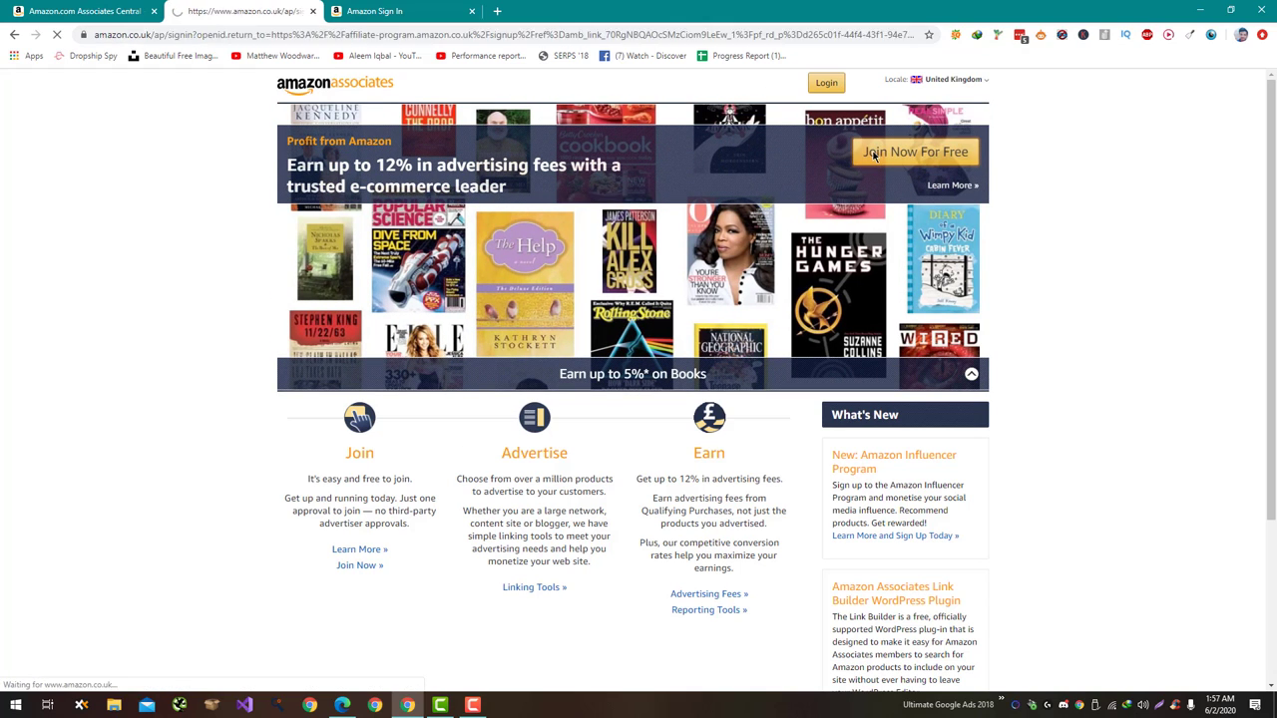
left_click(385, 11)
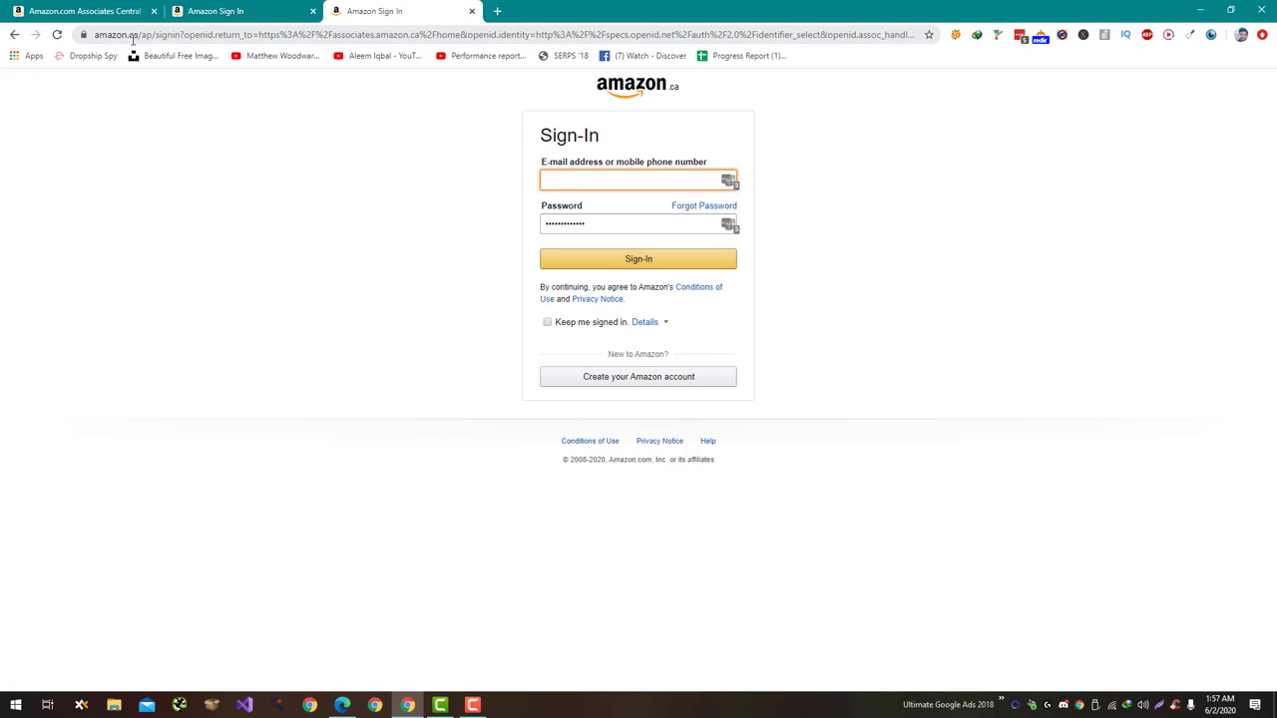
- Load associates.amazon.ca in place of the amazon.ca sign-in page
left_click(12, 36)
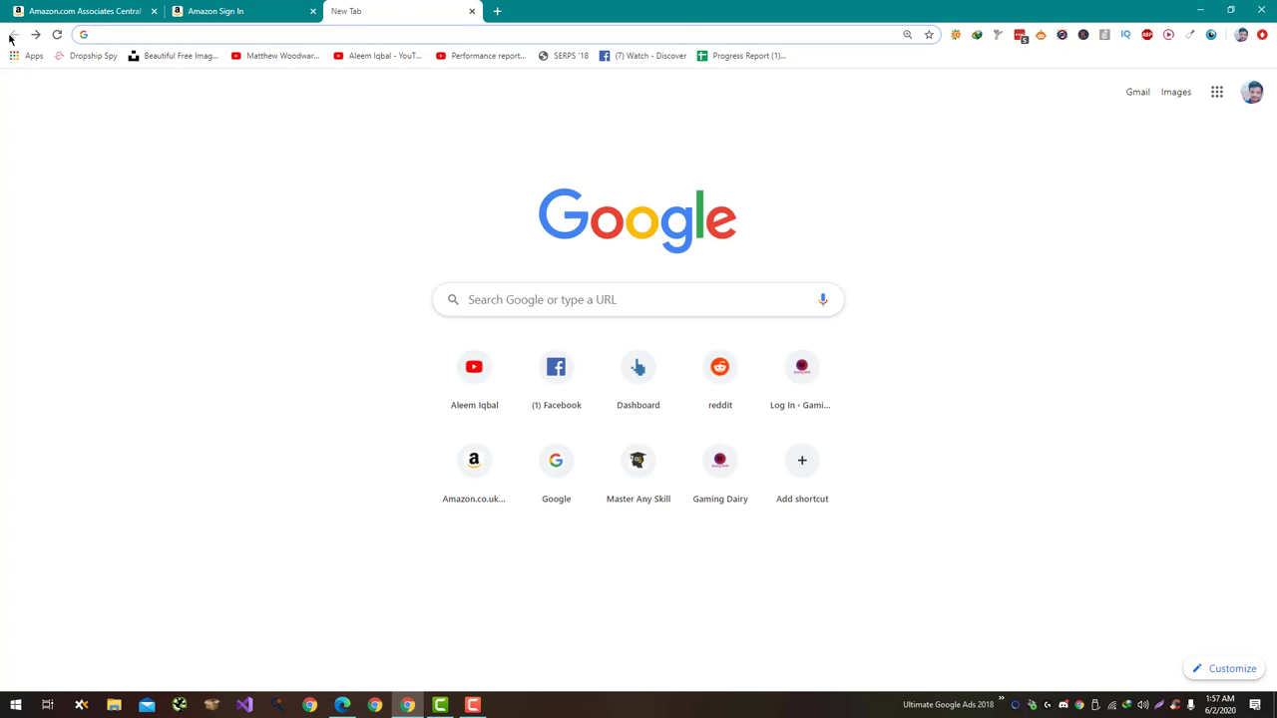
left_click(35, 35)
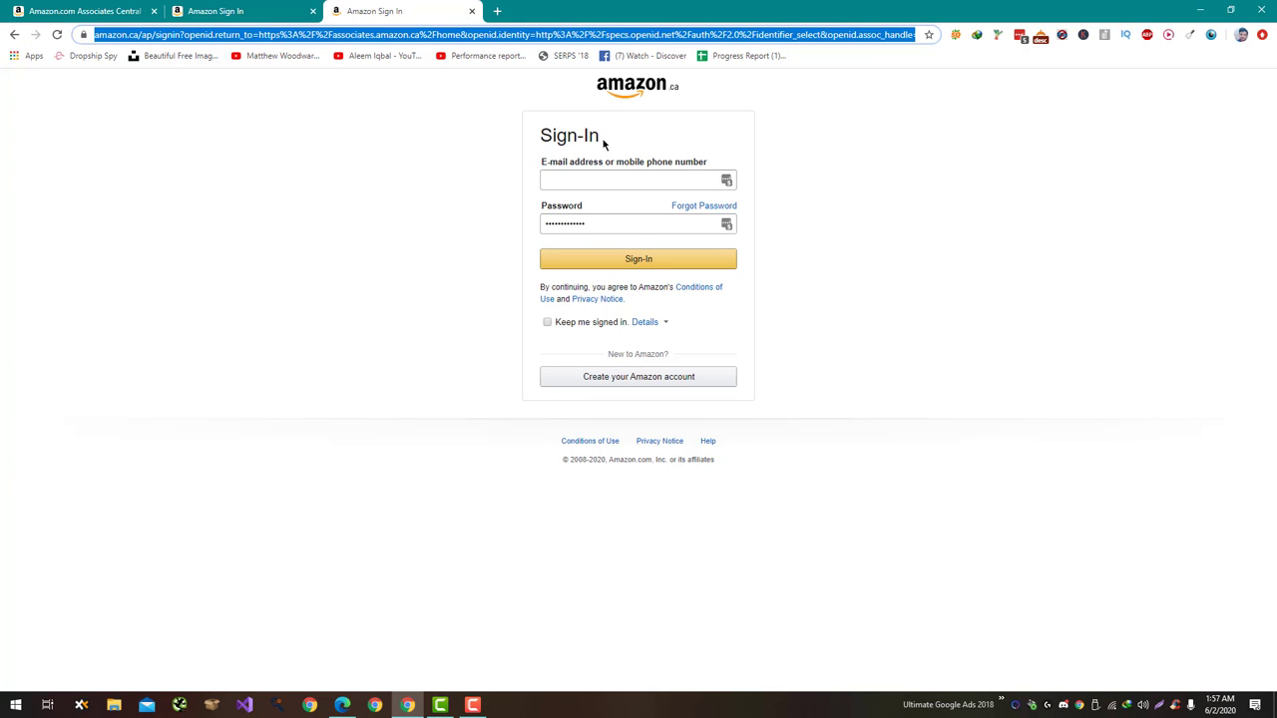
type("https://associates.amazon.ca/home/")
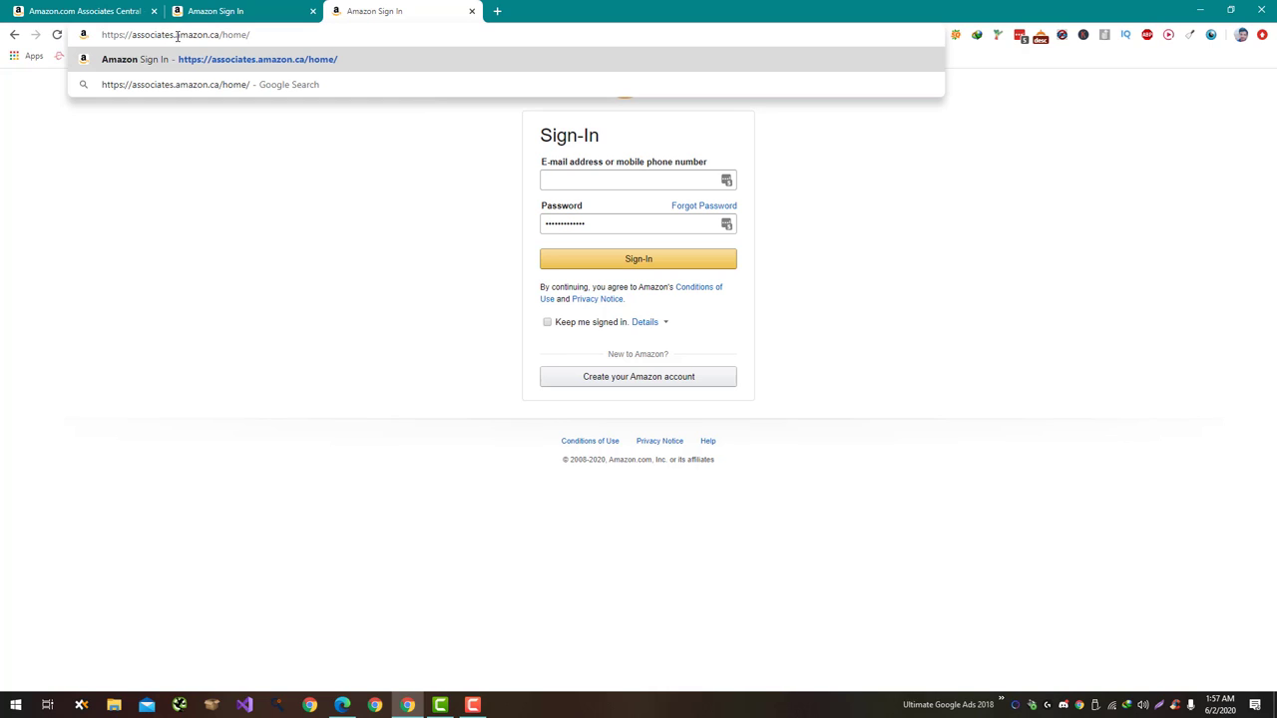
left_click(605, 174)
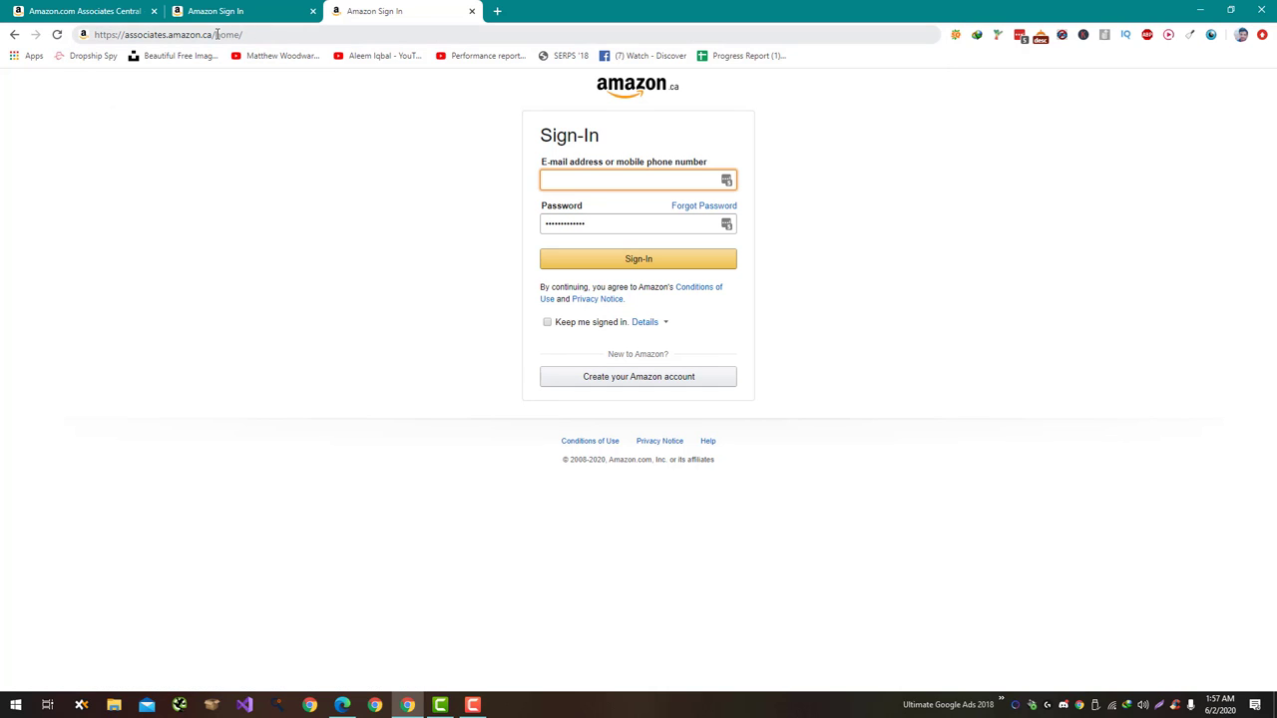
left_click(217, 34)
type("associates.amazon.ca")
key("Return")
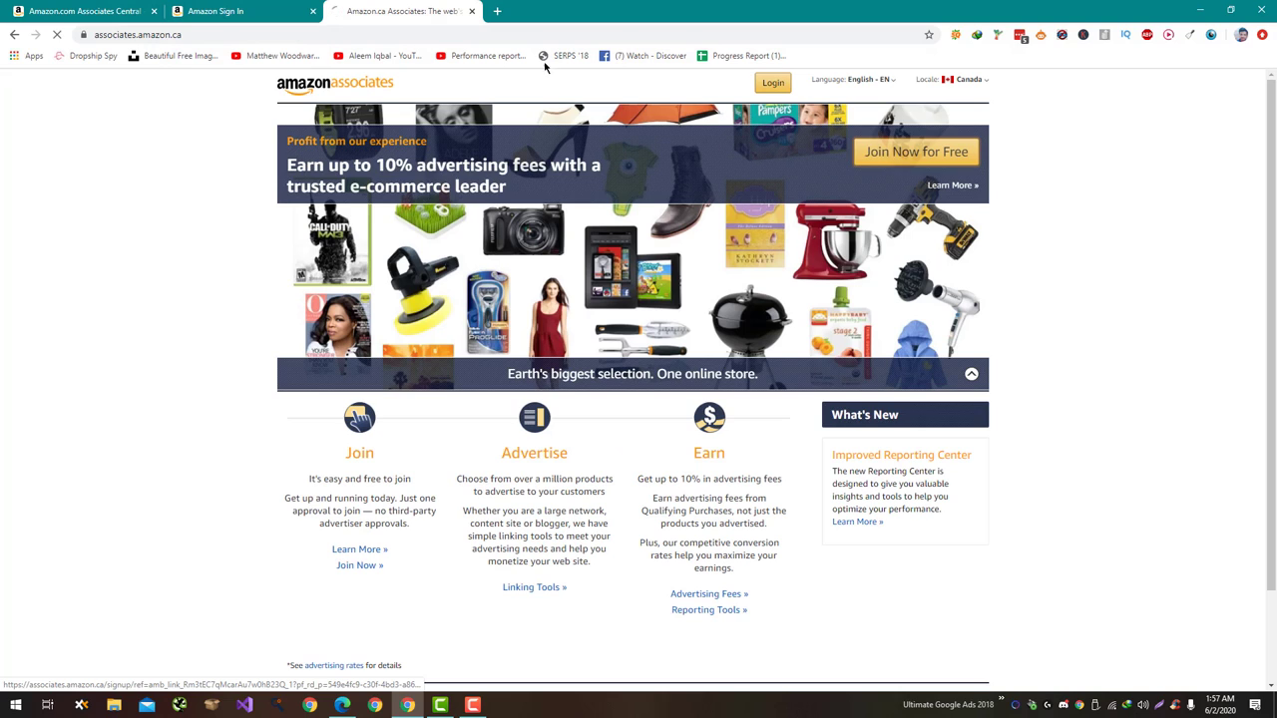
left_click(200, 11)
- Use 'Click here to link' on the US OneLink page to reach the amazon.co.uk sign-in page
left_click(14, 8)
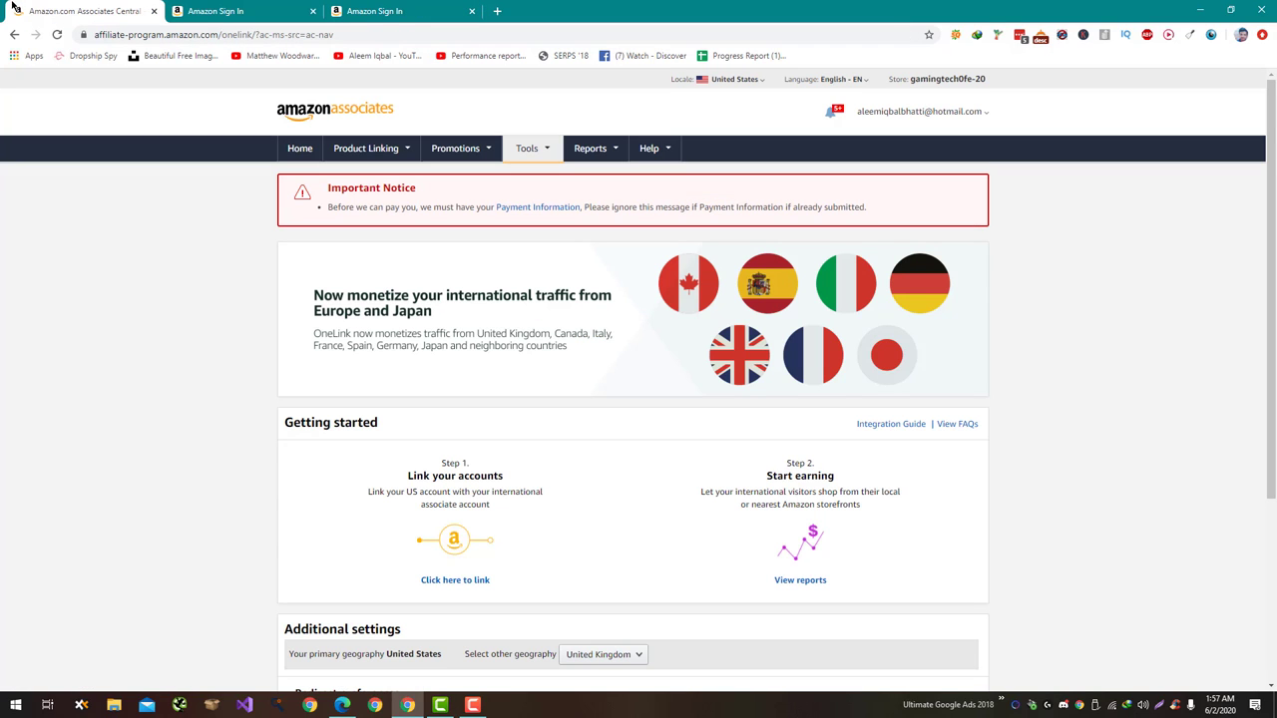
left_click(215, 11)
left_click(14, 34)
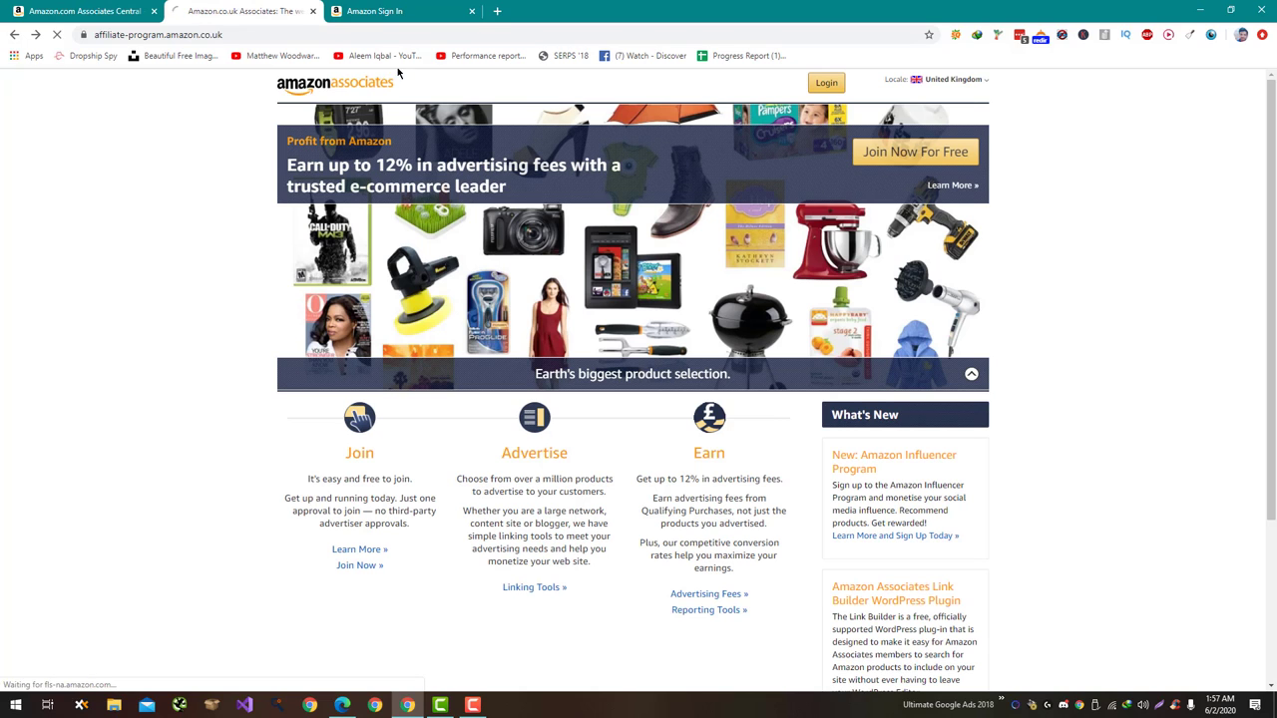
left_click(80, 11)
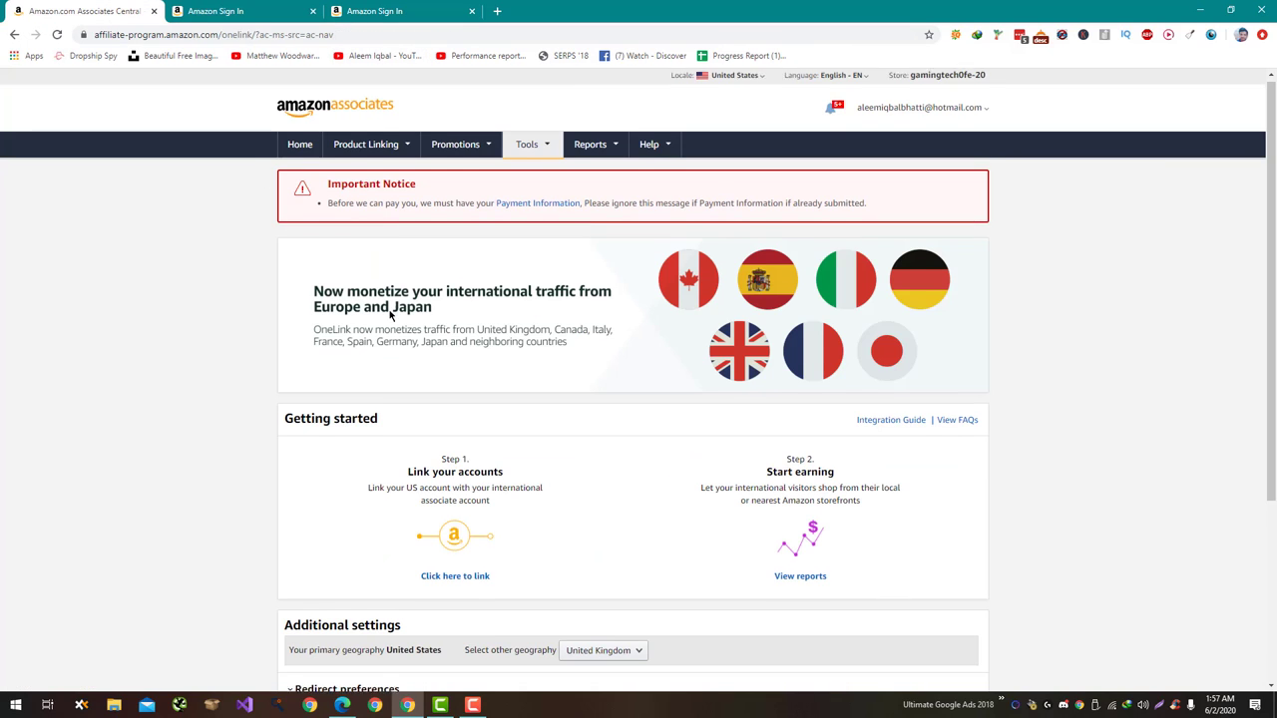
scroll(390, 316, "down", 3)
scroll(389, 315, "up", 3)
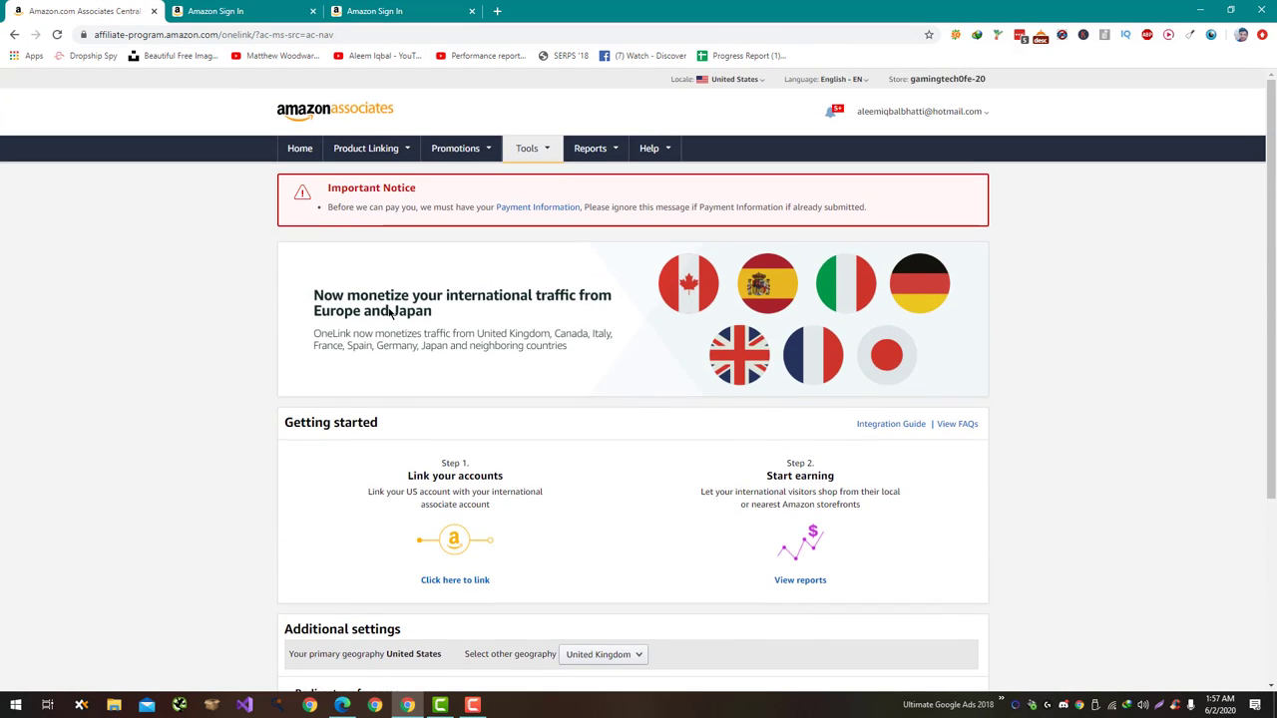
left_click(454, 579)
left_click(399, 11)
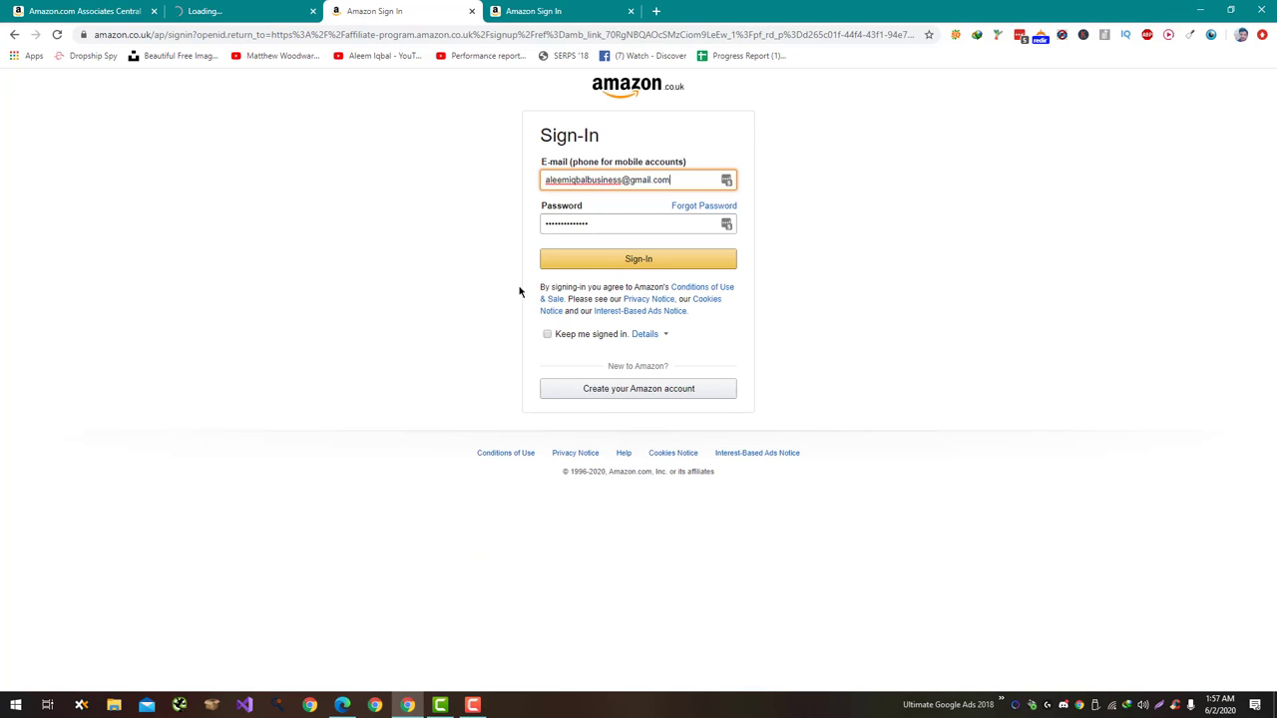
- Create a new amazon.co.uk account with the user's name, e-mail address and password
left_click(622, 391)
left_click(642, 391)
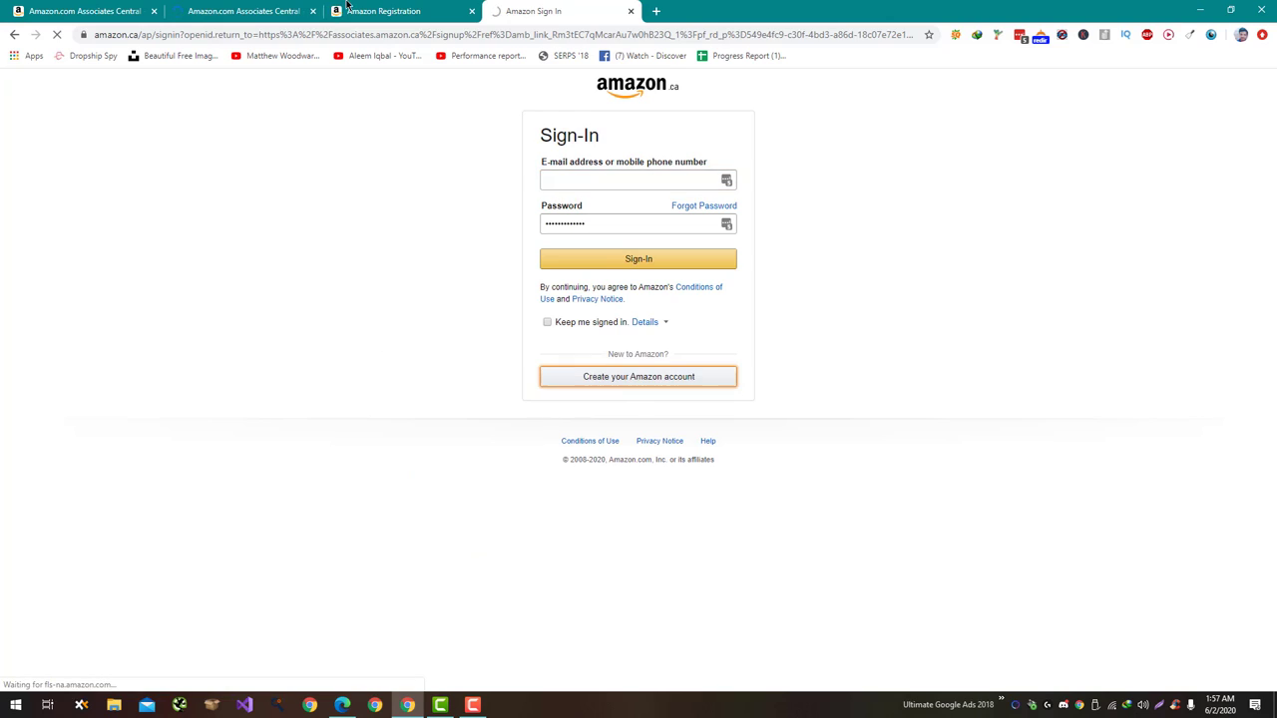
left_click(422, 11)
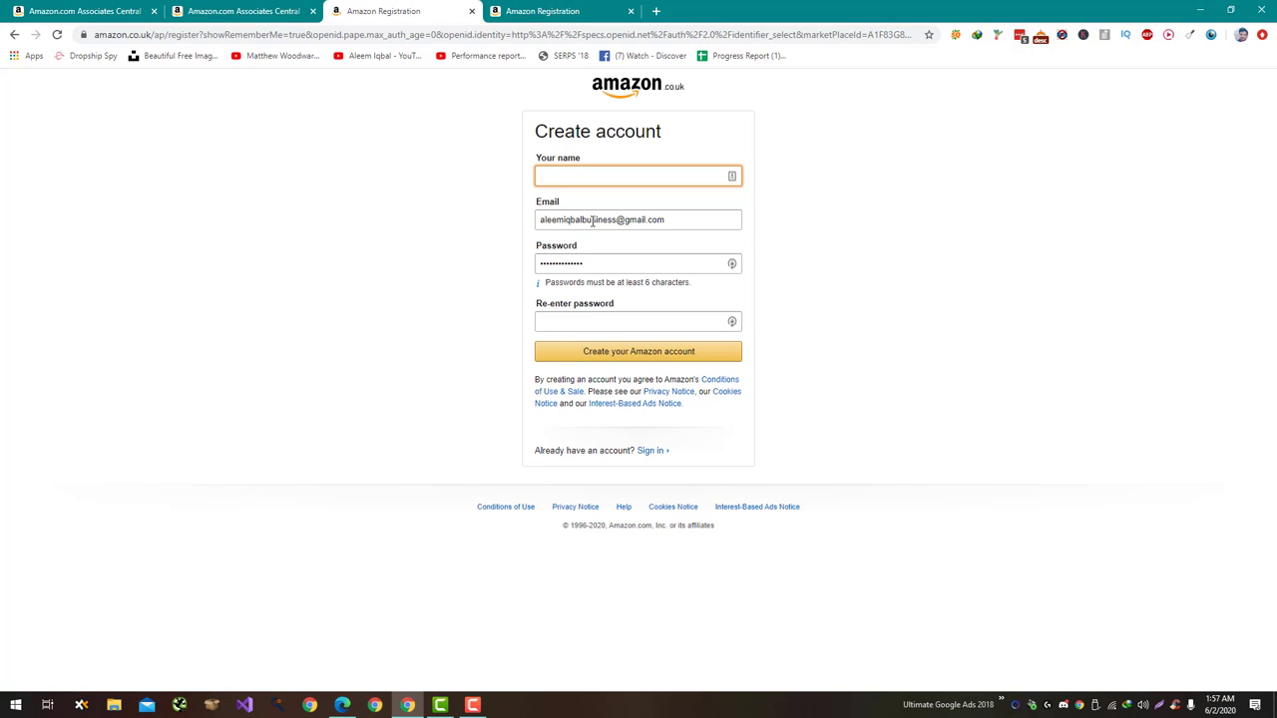
key("Tab")
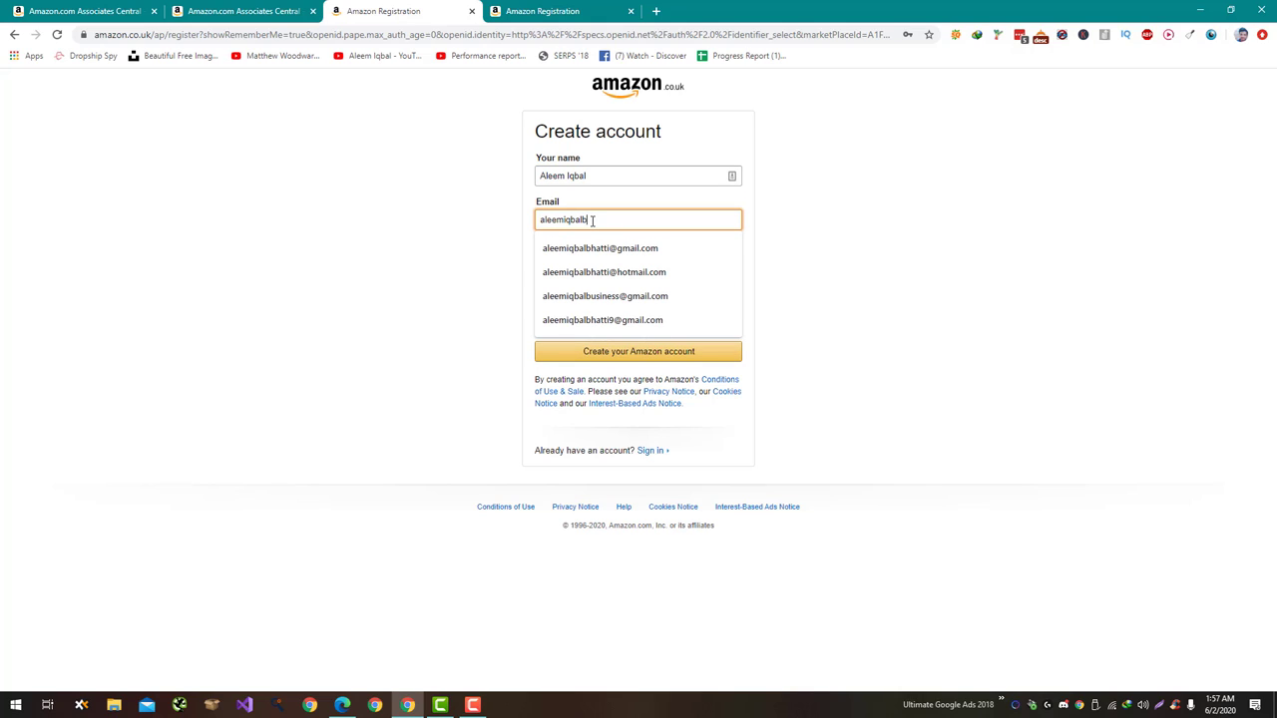
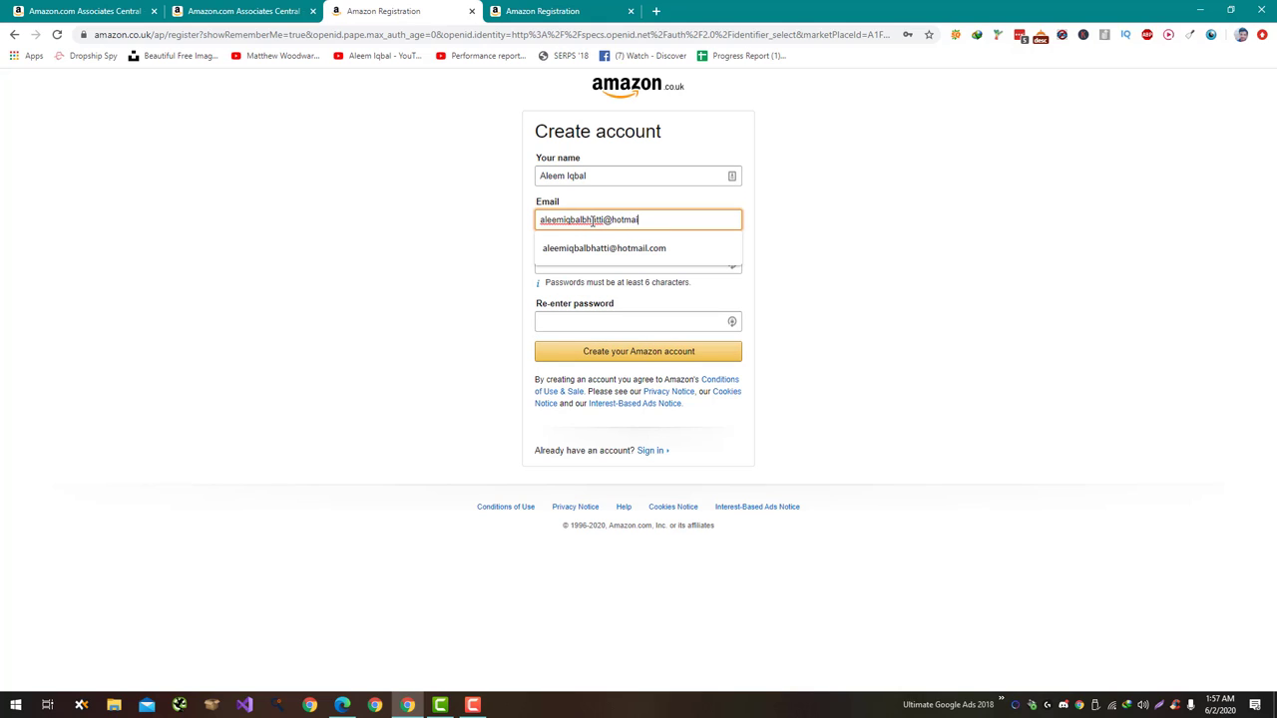
key("Tab")
type("a")
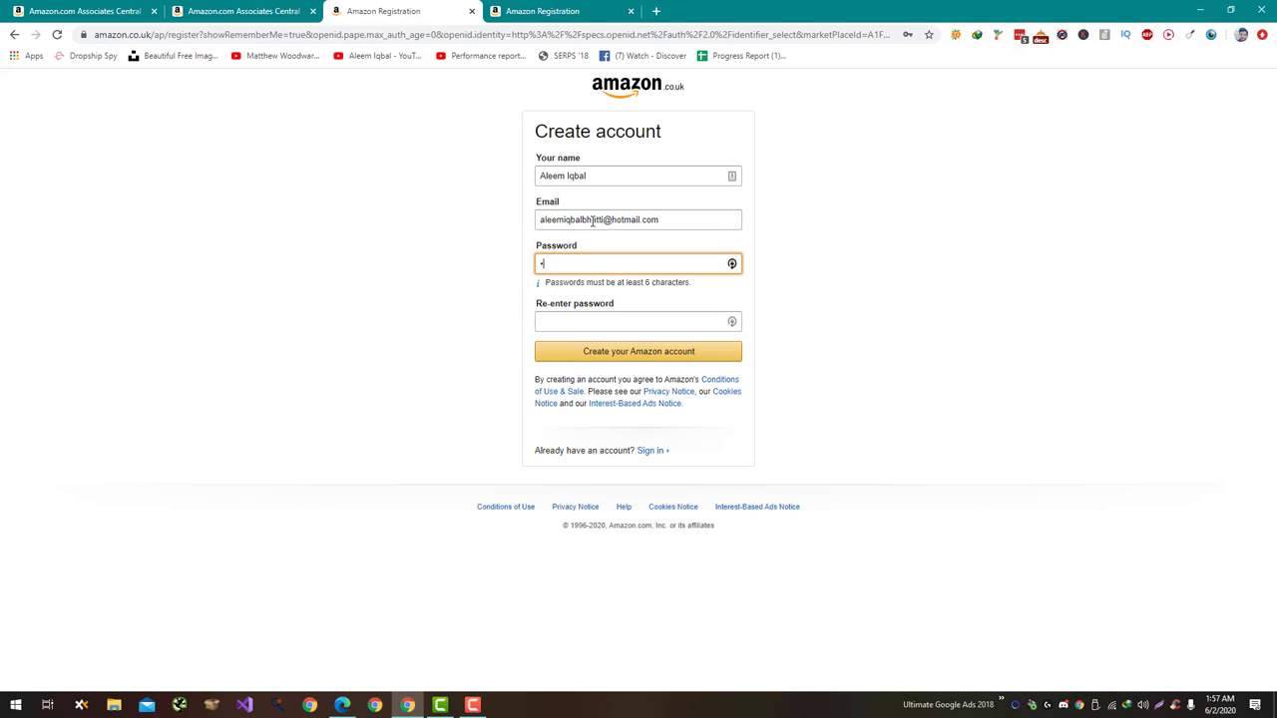
key("Tab")
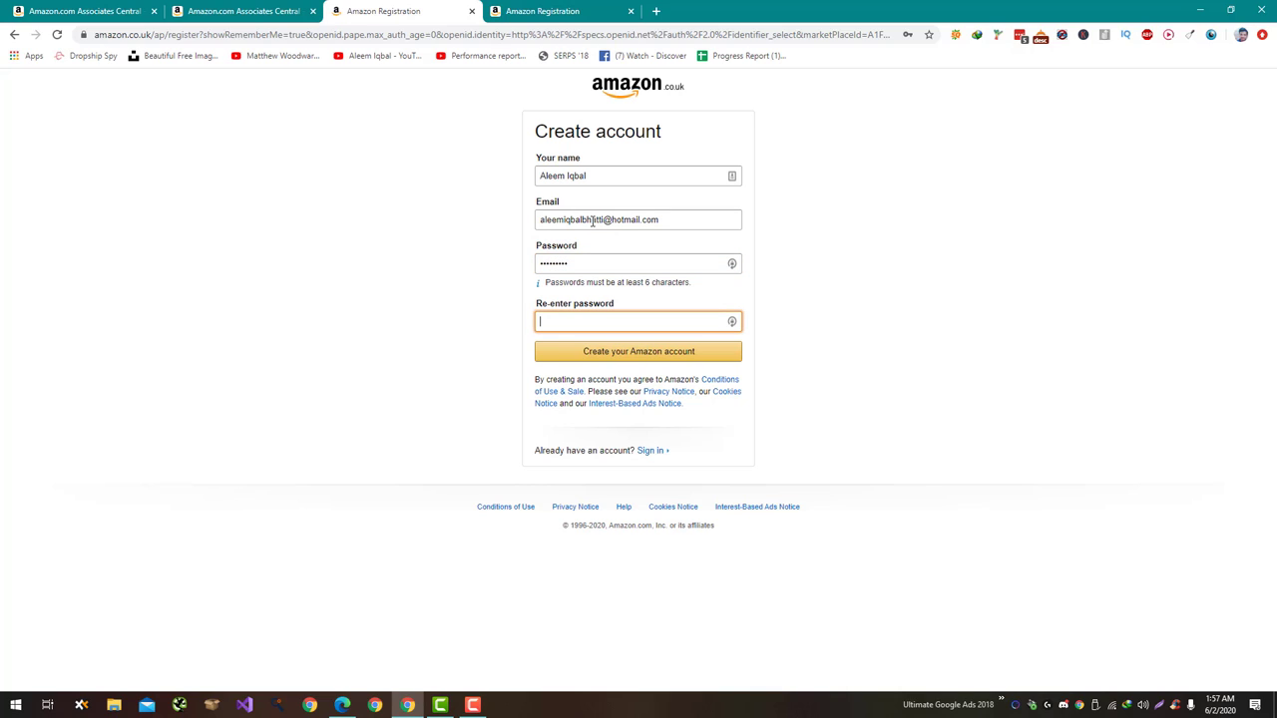
key("Return")
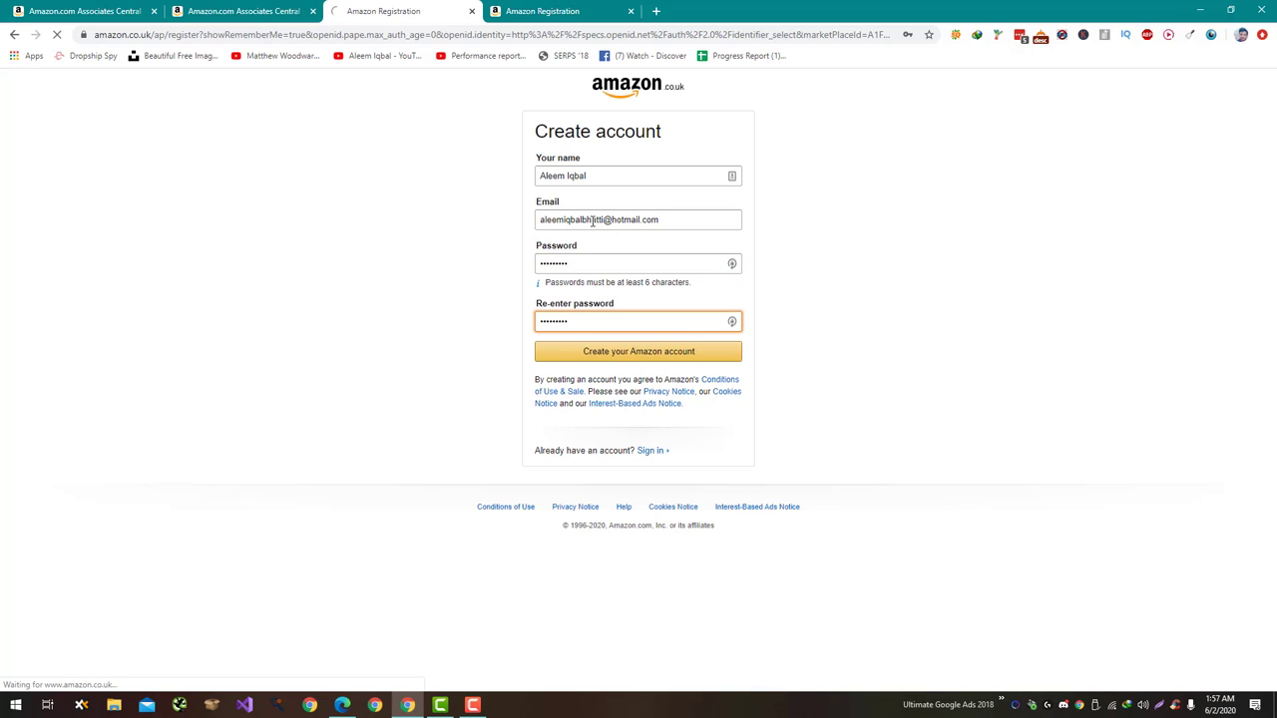
- Create a new amazon.ca account with the same name, suggested e-mail and a password
left_click(526, 8)
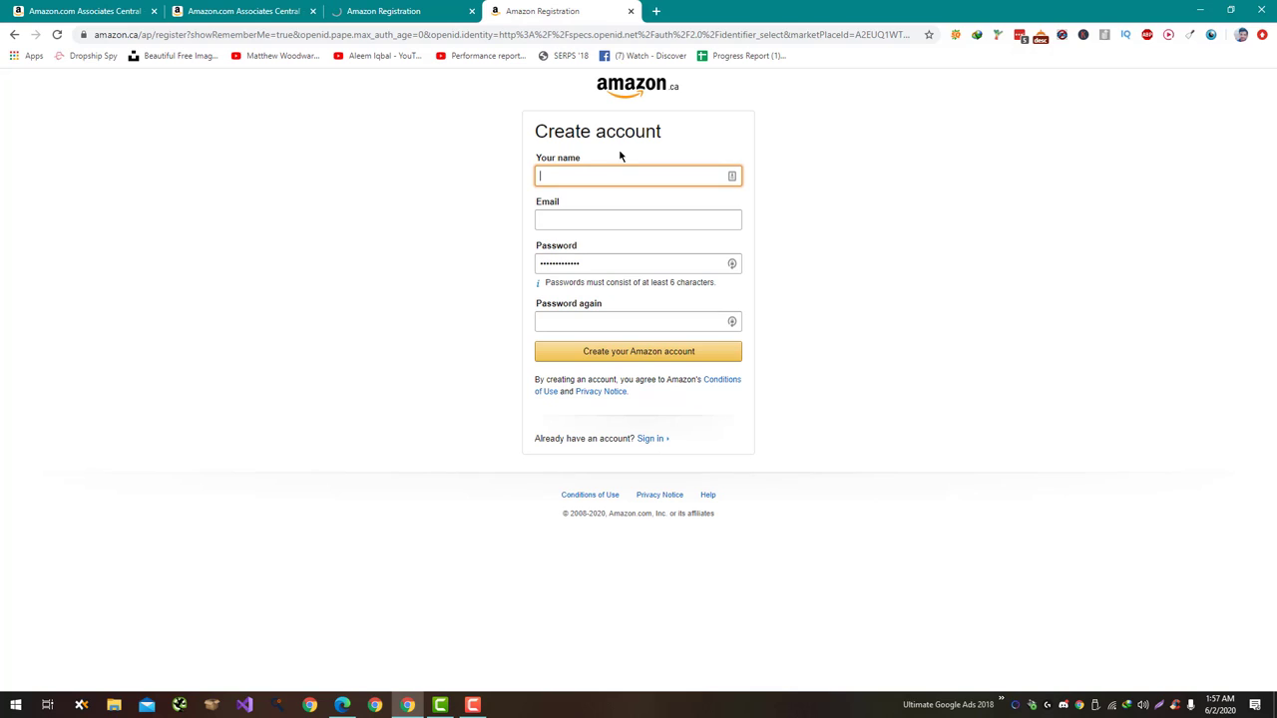
key("Tab")
type("alee")
key("Down")
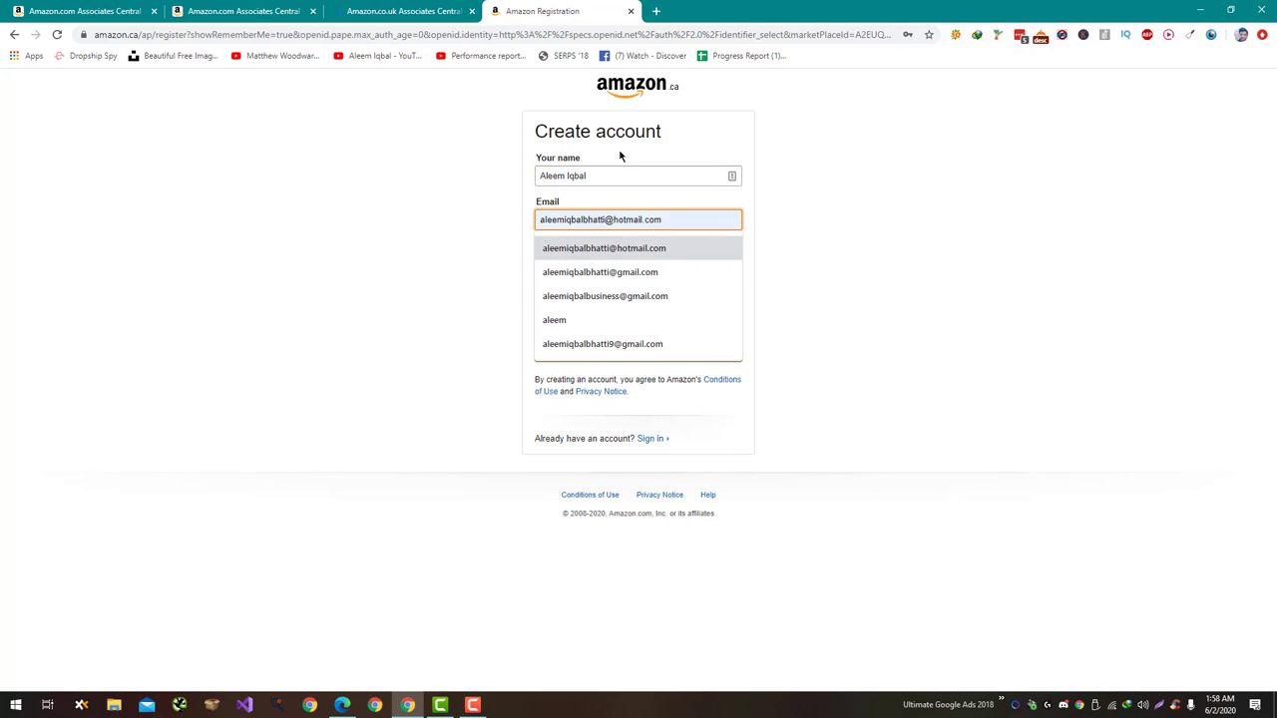
key("Tab")
type("•")
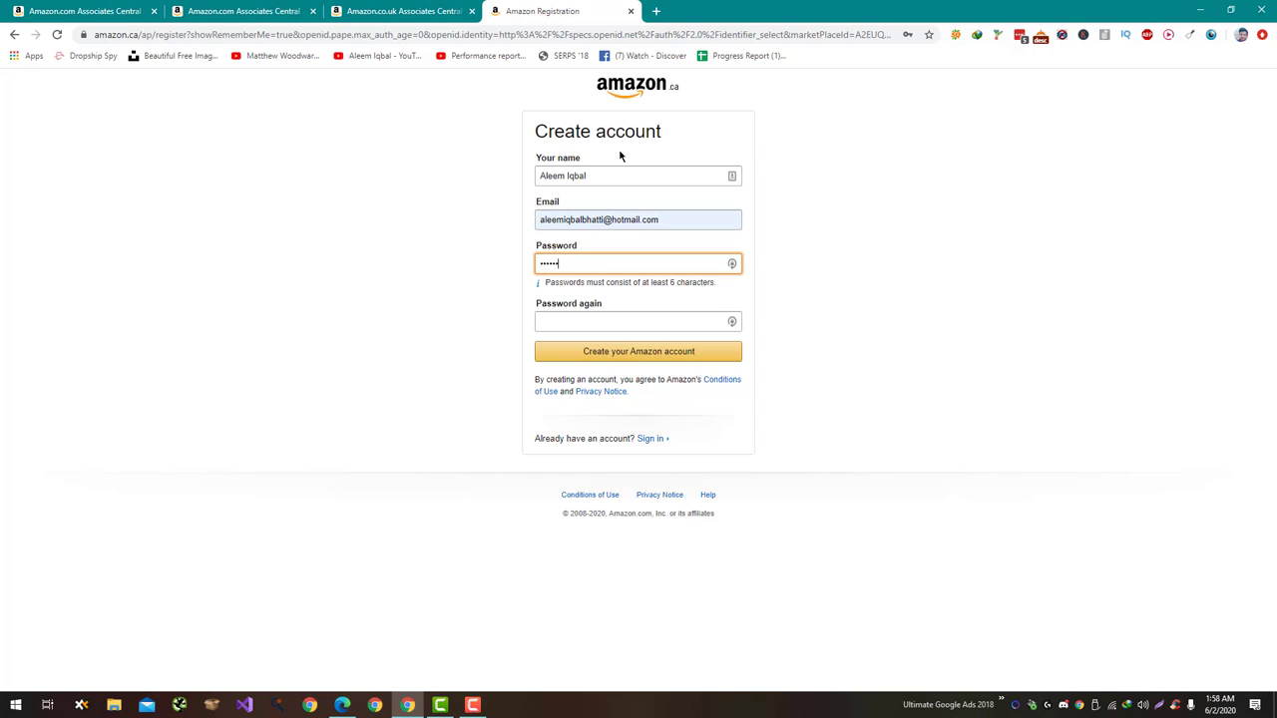
key("Tab")
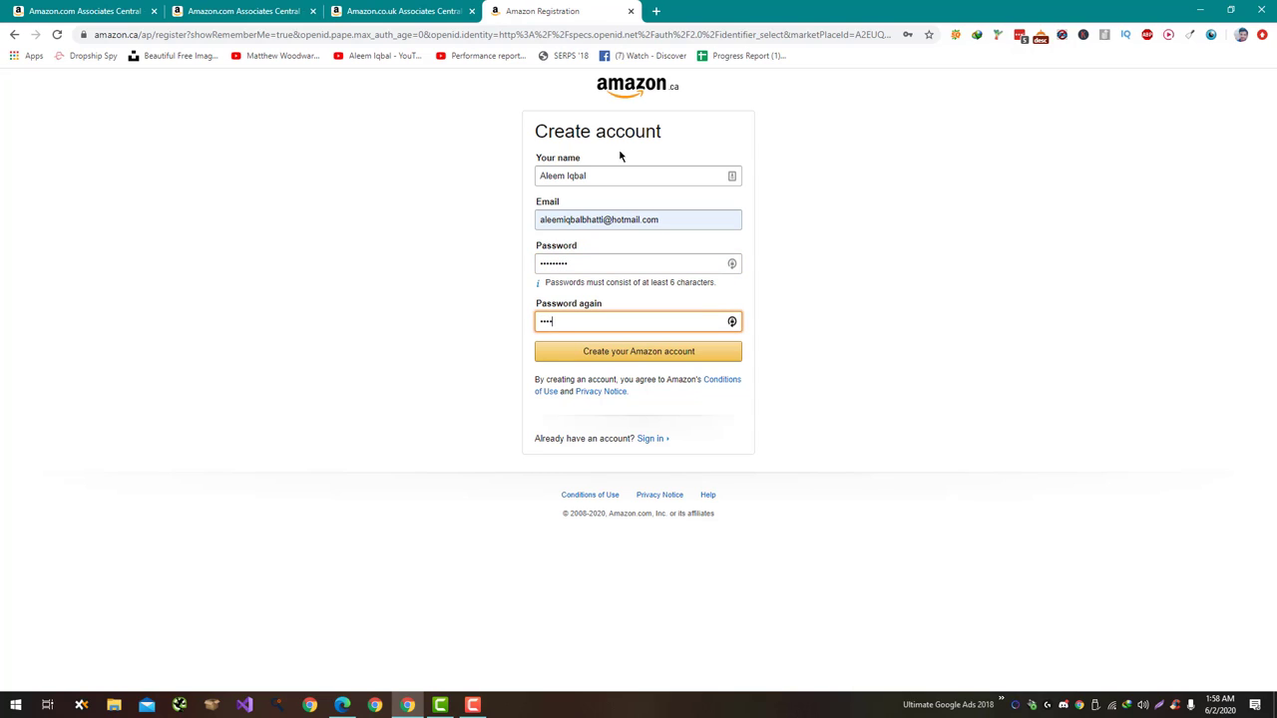
type("•••••••••")
key("Return")
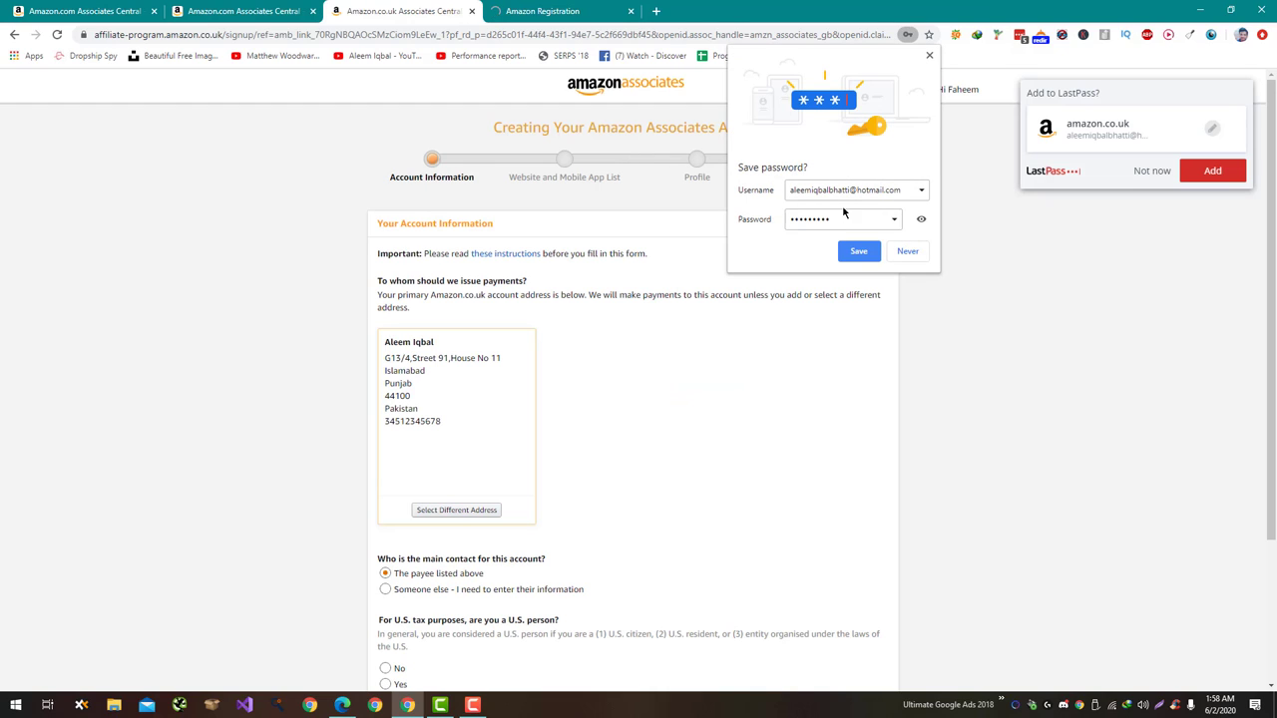
- Decline saving the new passwords in the browser on both signup tabs
left_click(900, 251)
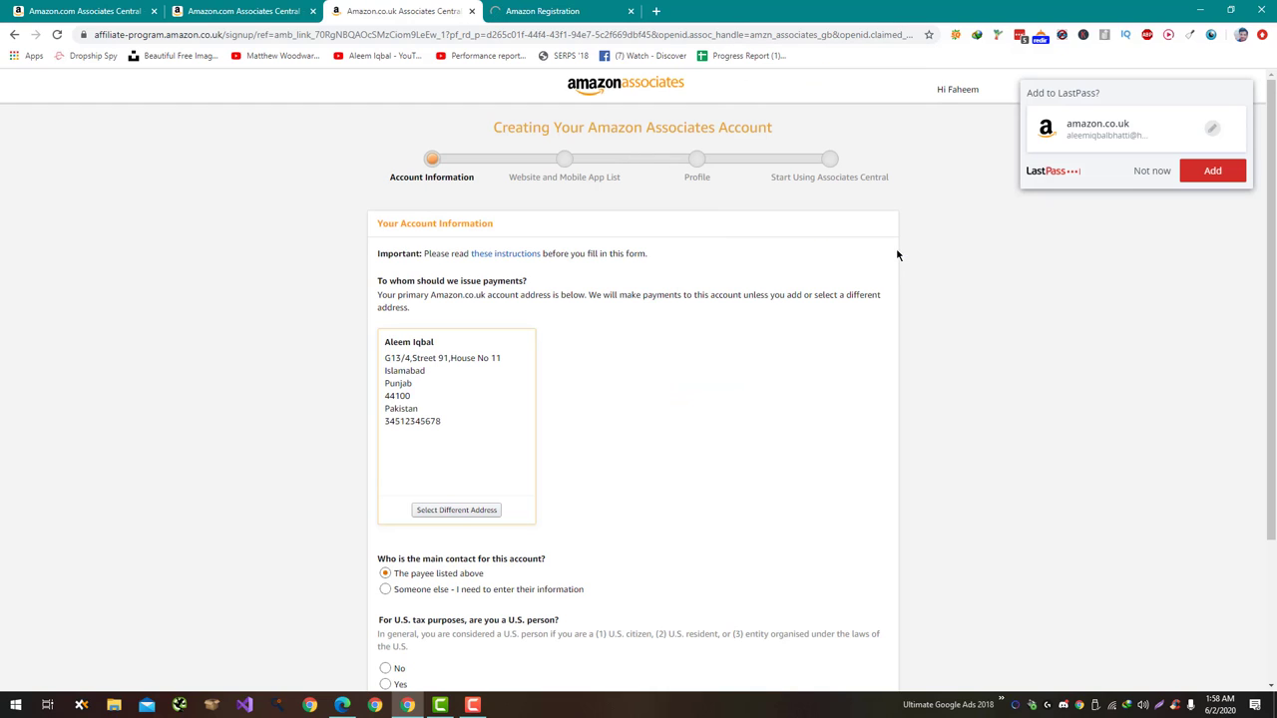
left_click(1152, 170)
left_click(624, 10)
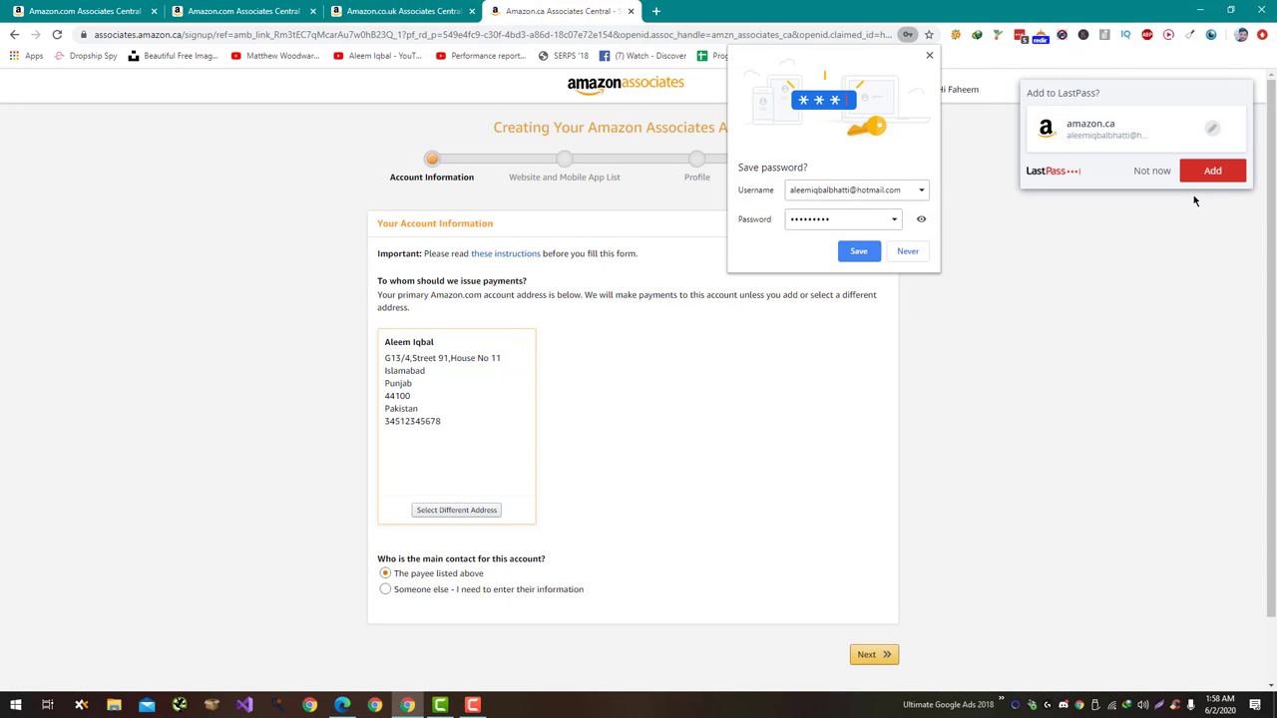
left_click(1152, 170)
left_click(915, 252)
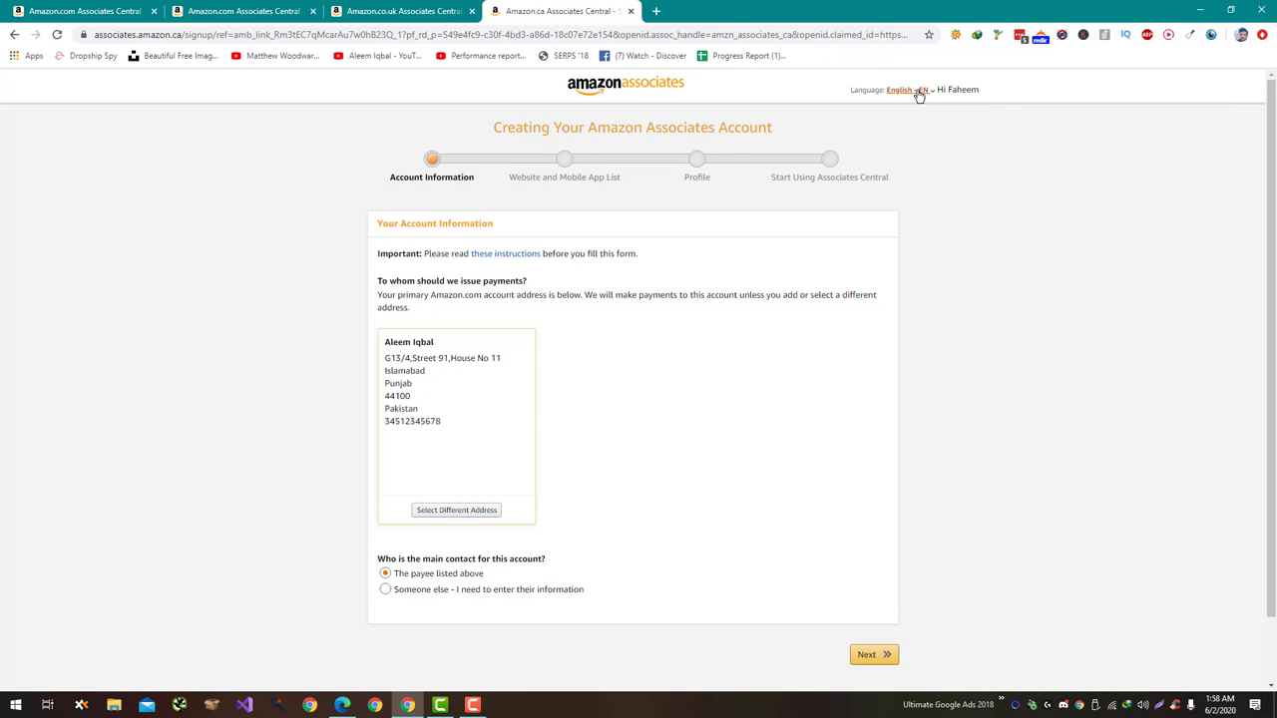
- Answer No to being a U.S. person on the UK signup and advance both signups past Account Information
left_click(399, 11)
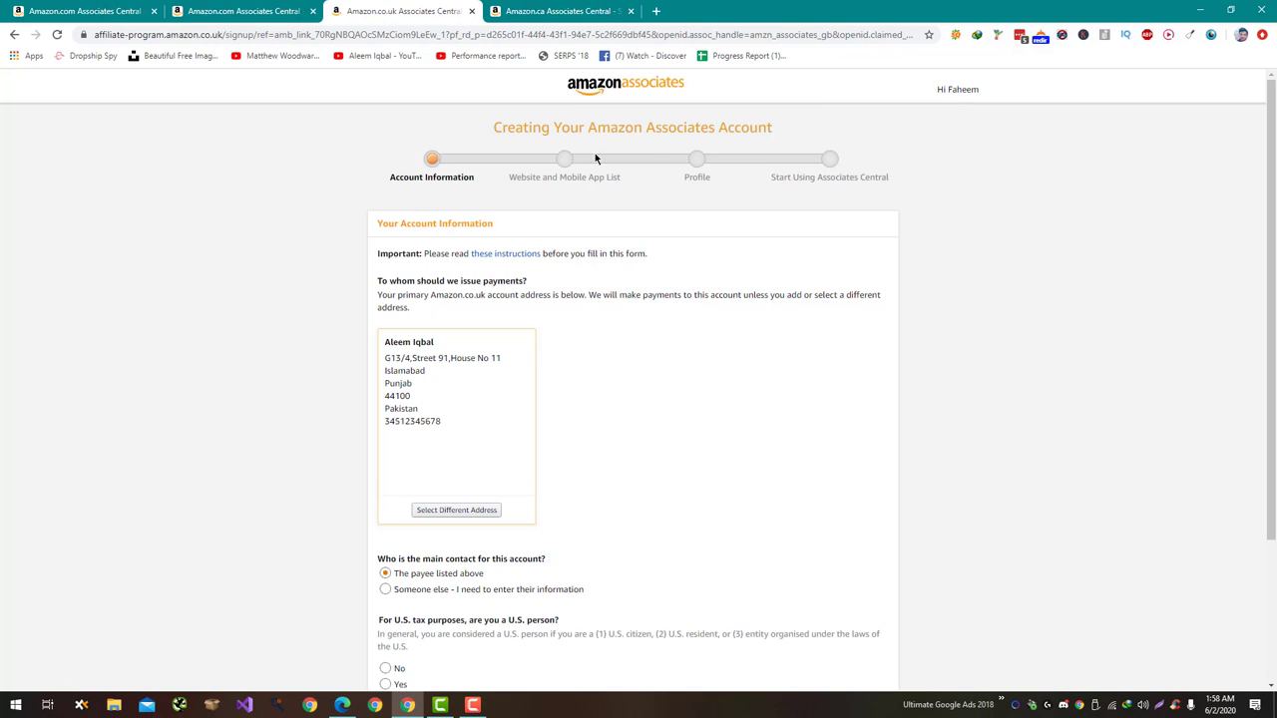
scroll(649, 239, "down", 3)
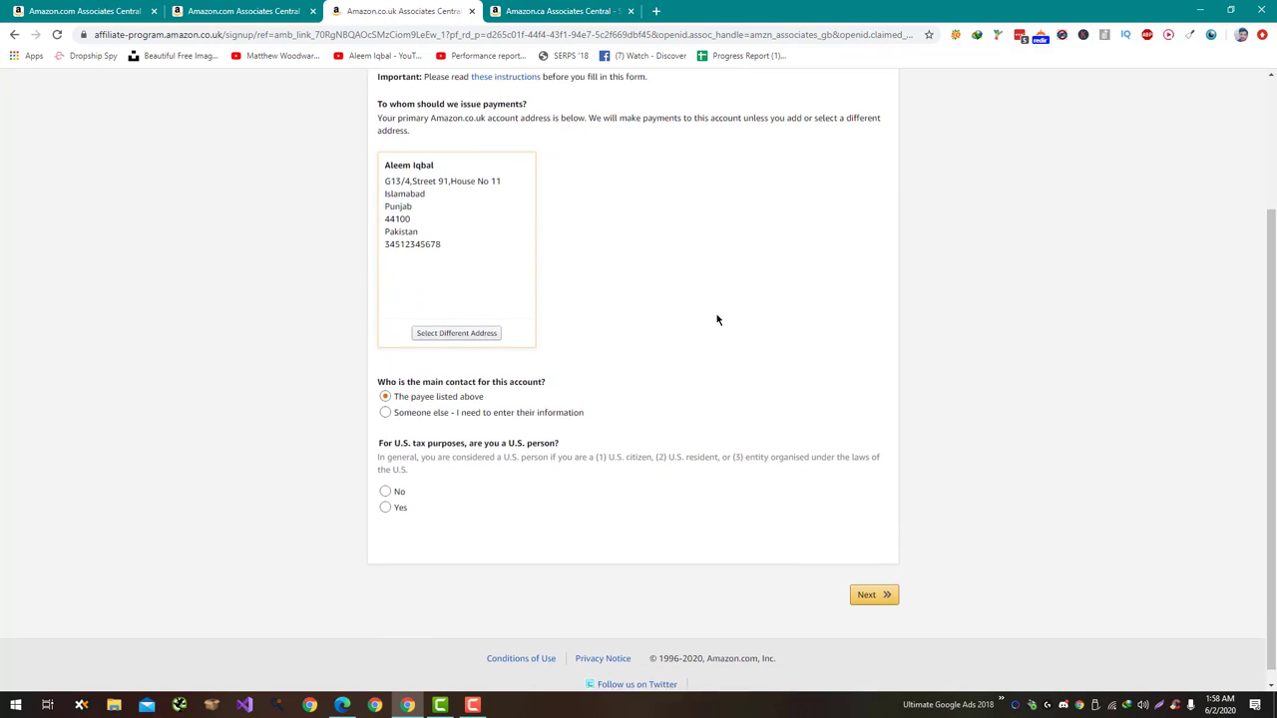
left_click(386, 479)
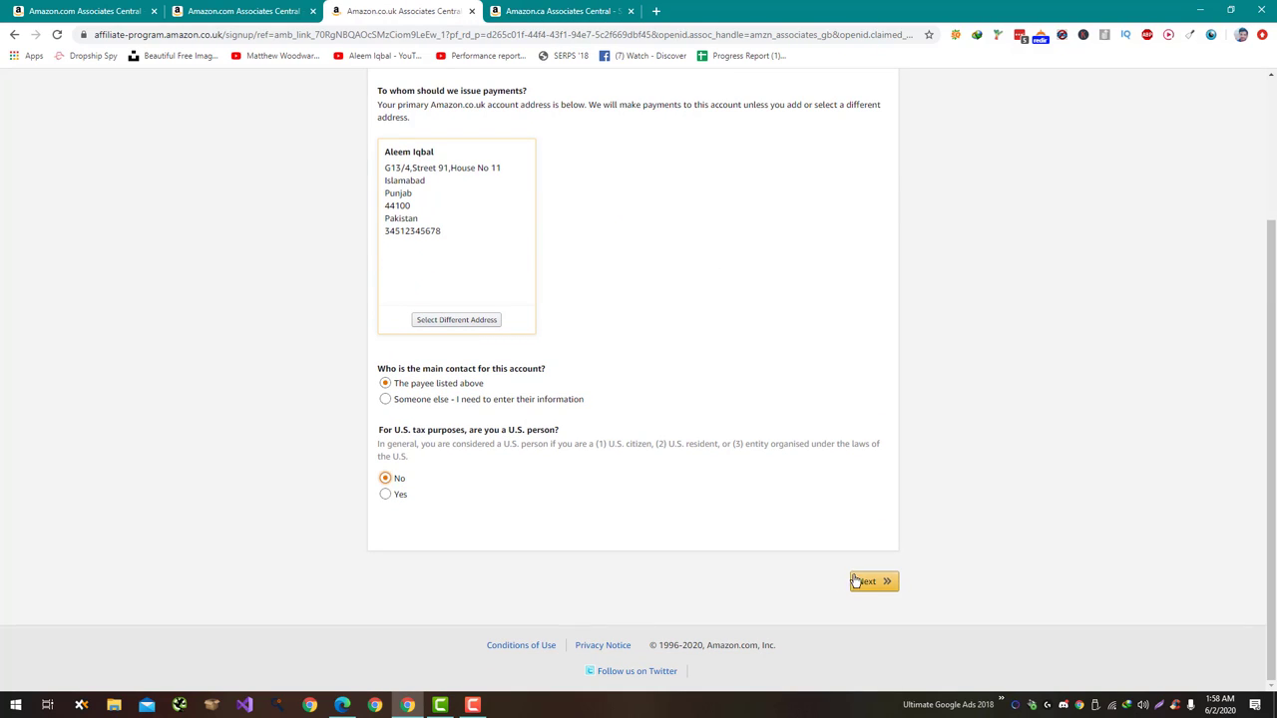
left_click(857, 582)
left_click(563, 12)
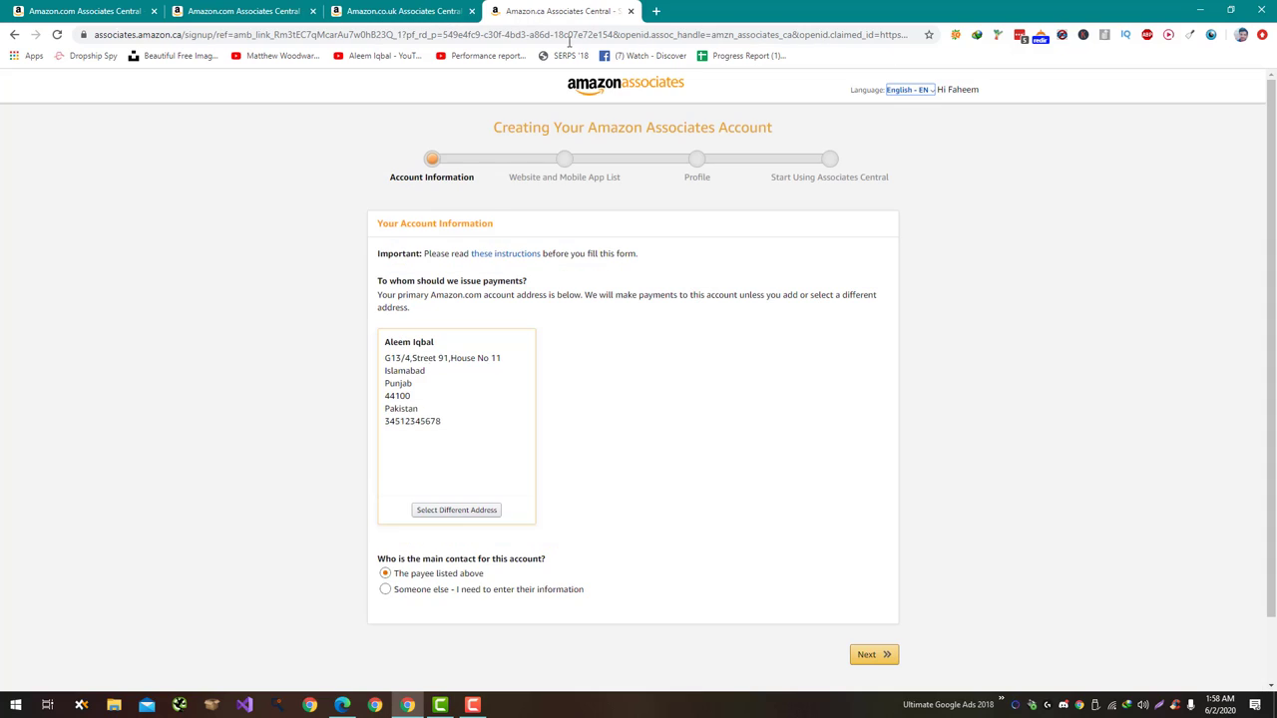
left_click(869, 655)
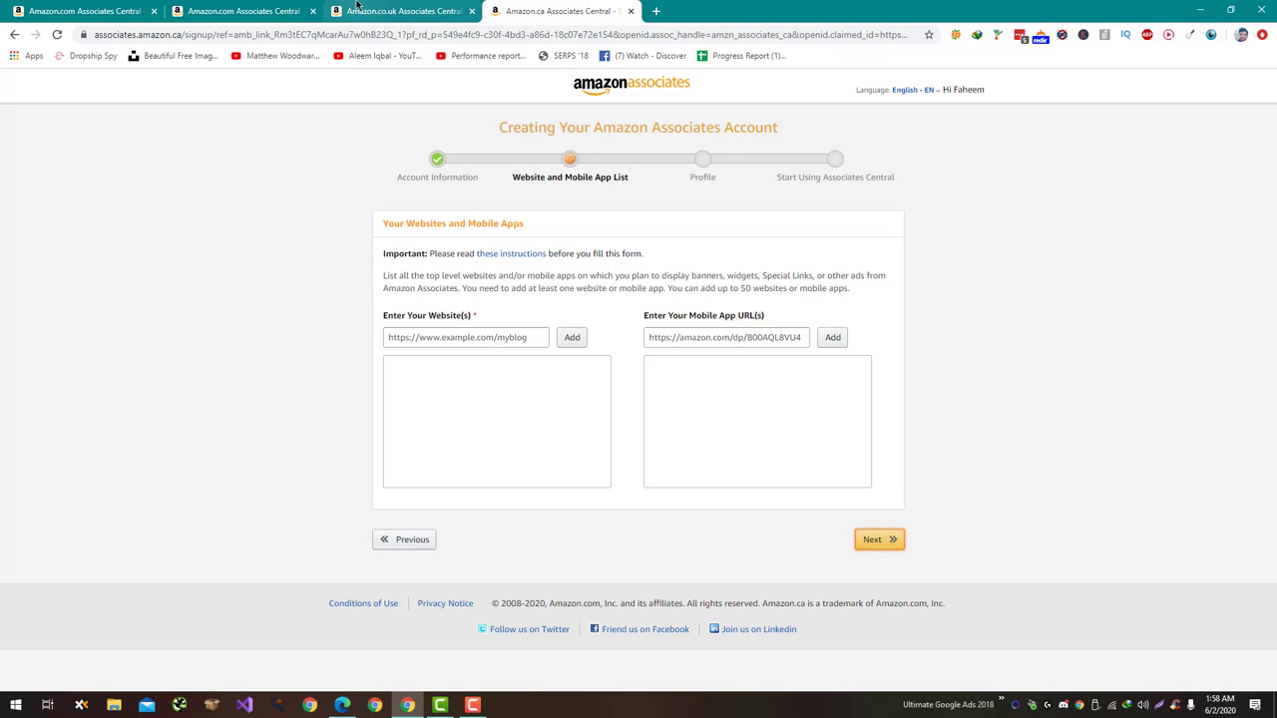
- Load gamingdairy.com in a new tab and copy its address
left_click(361, 10)
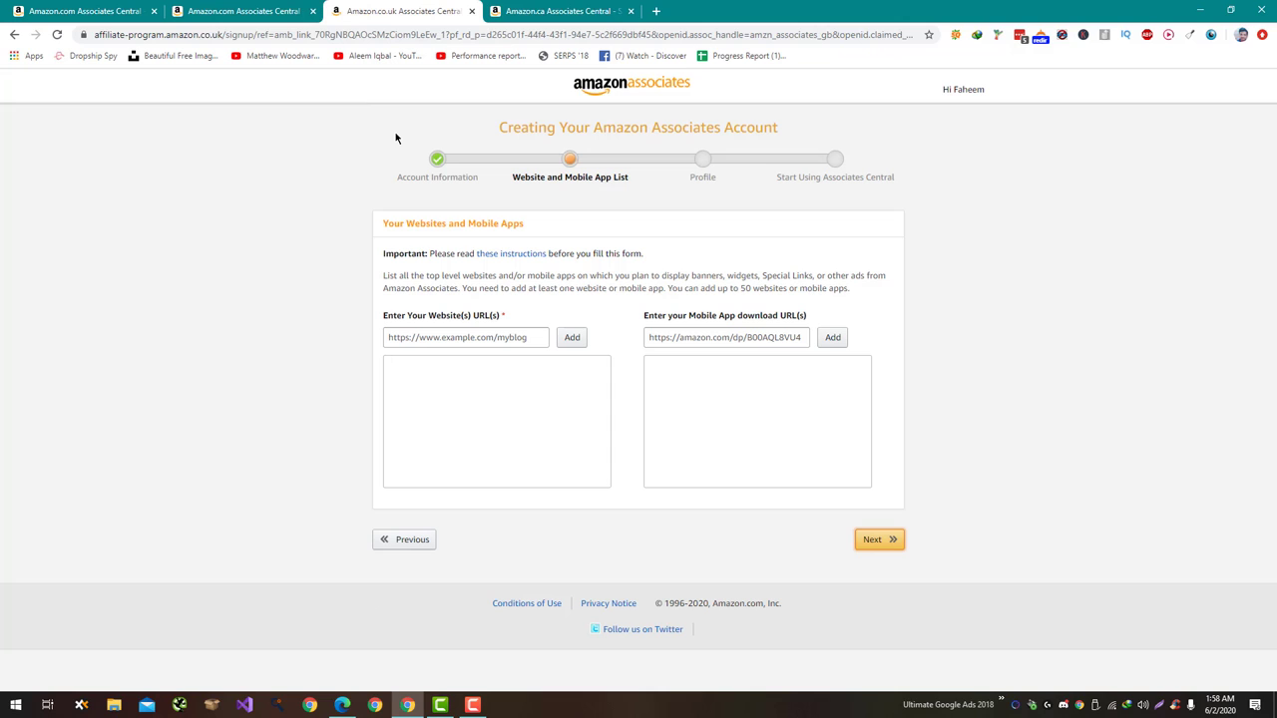
key("ctrl+t")
type("pr")
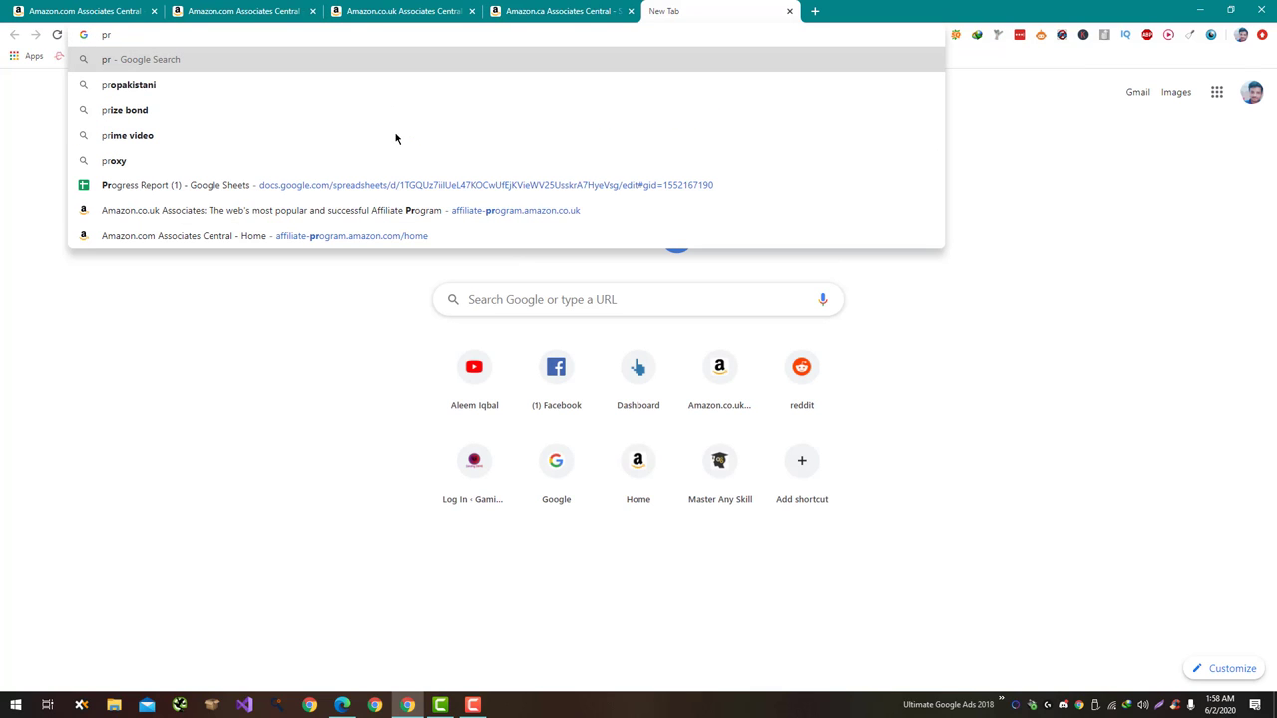
key("BackSpace")
key("BackSpace")
type("gaminb")
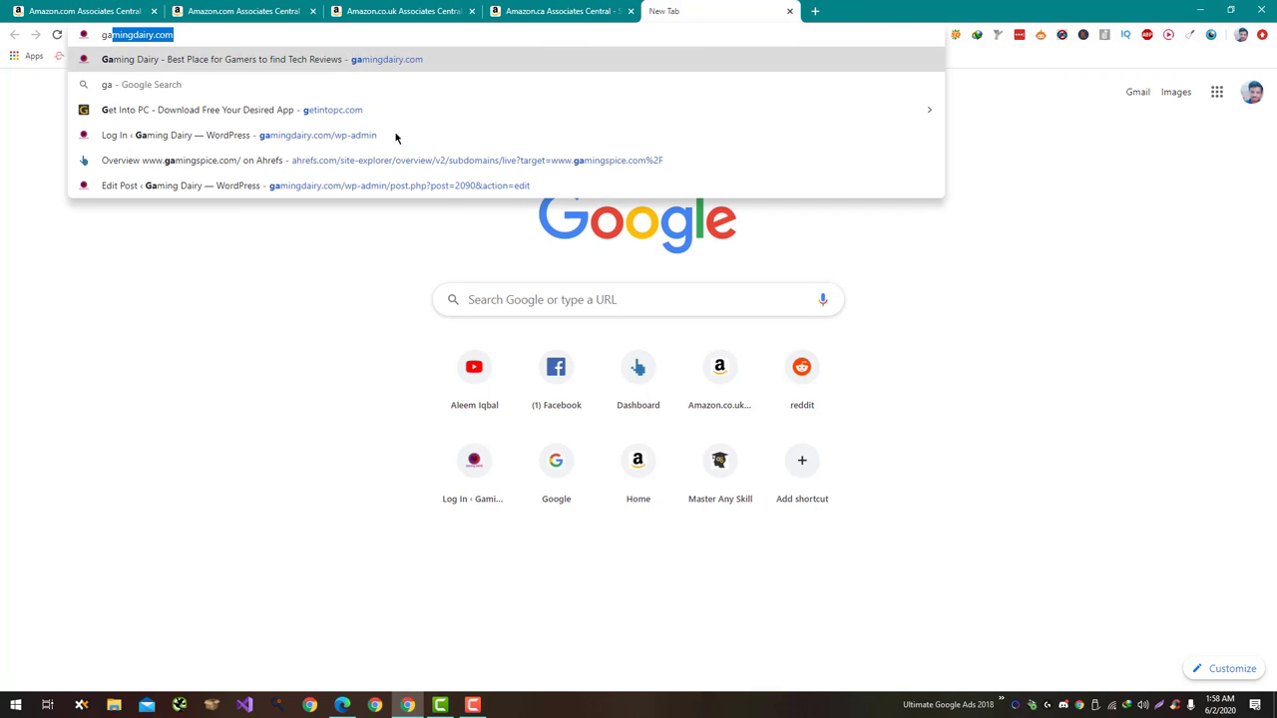
key("BackSpace")
type("g")
key("Return")
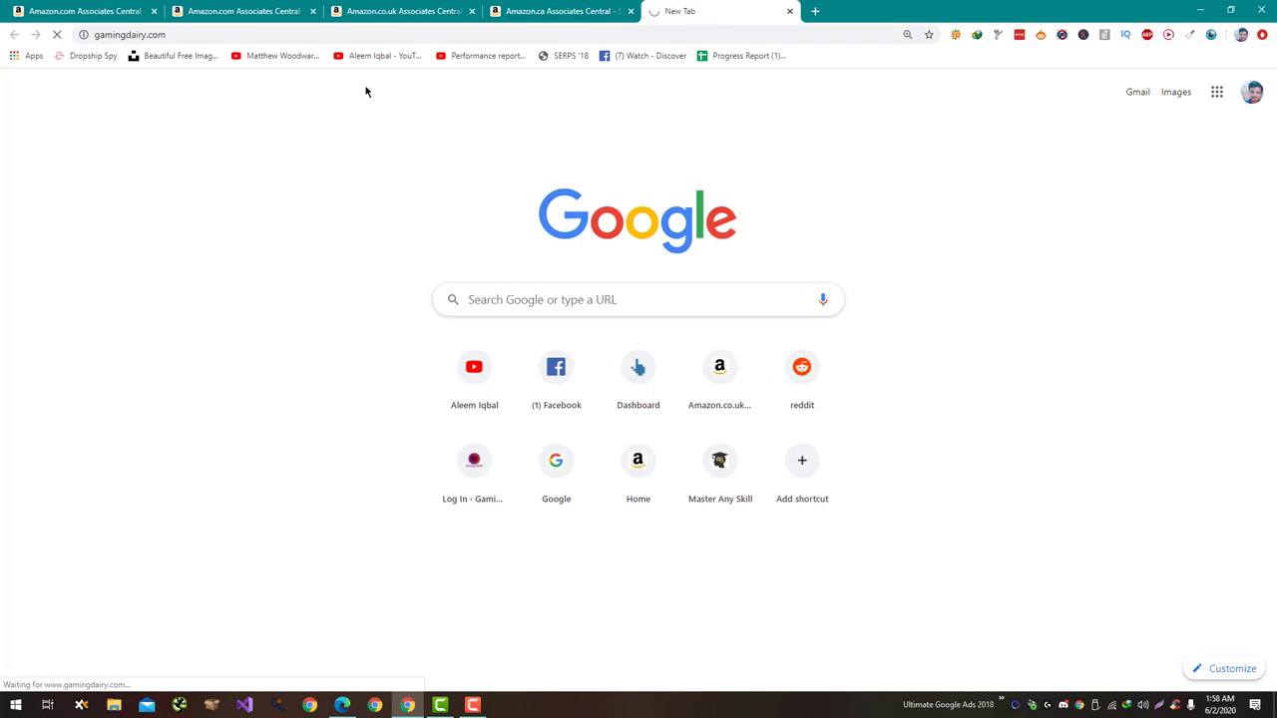
key("ctrl+l")
key("ctrl+c")
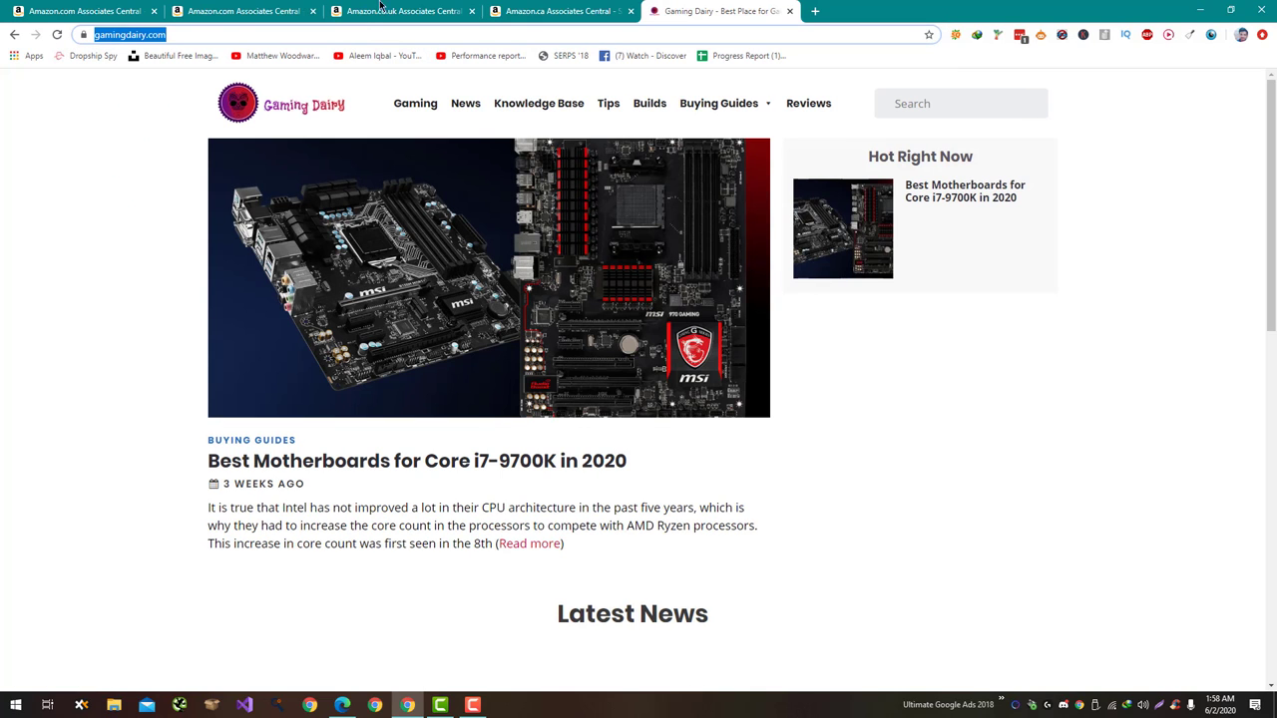
- Add the gamingdairy.com URL to the UK and Canada website lists and continue both signups
left_click(379, 8)
left_click(527, 338)
key("ctrl+v")
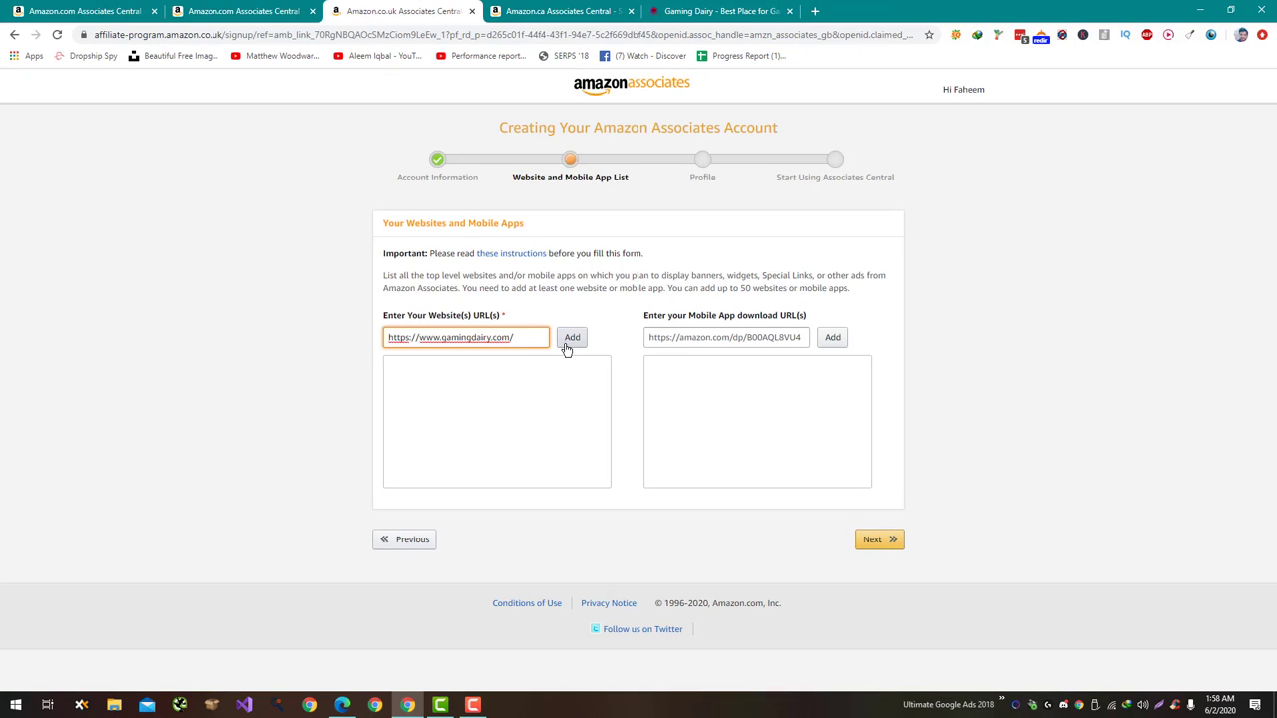
left_click(566, 341)
key("ctrl+Tab")
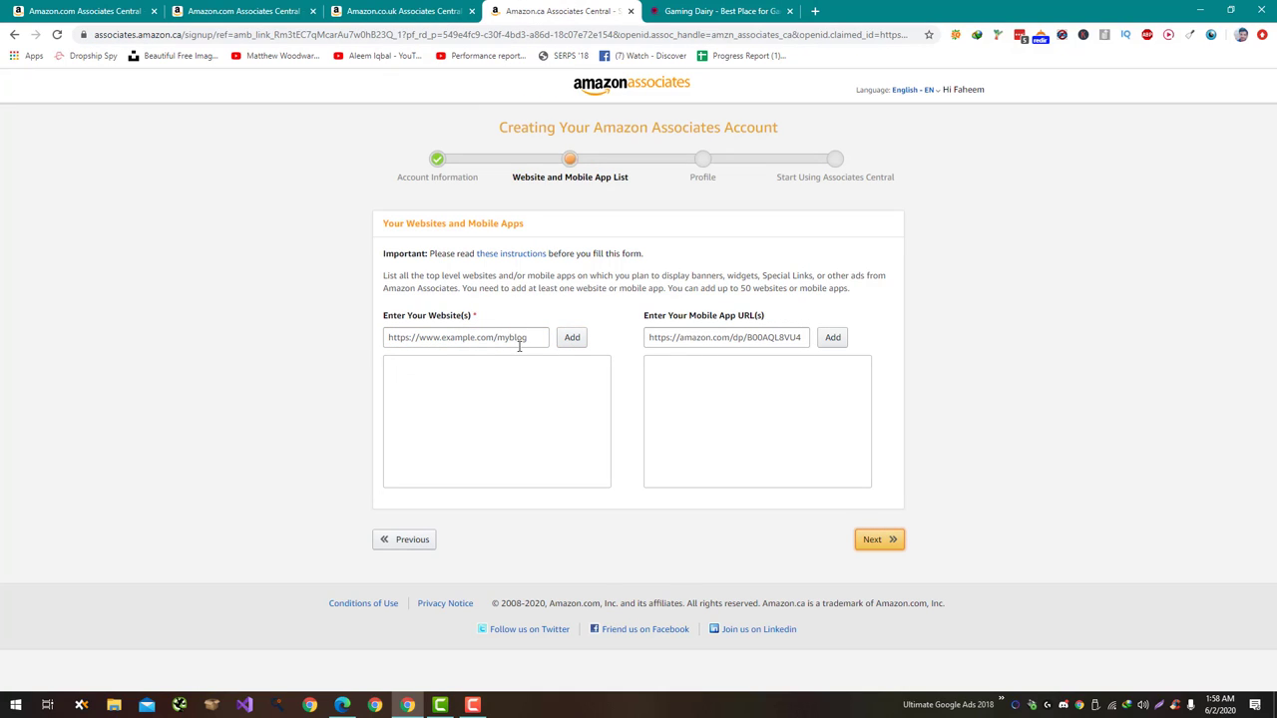
left_click(519, 337)
key("ctrl+v")
left_click(565, 340)
left_click(887, 539)
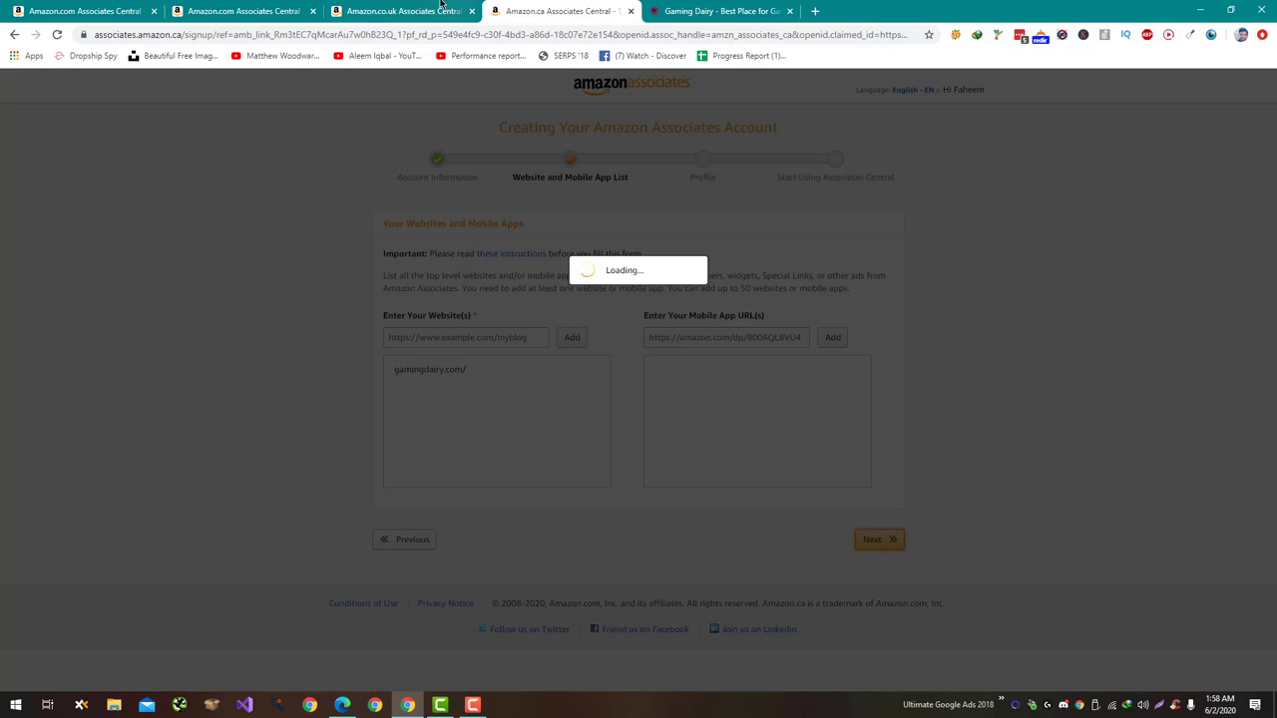
left_click(440, 5)
left_click(867, 541)
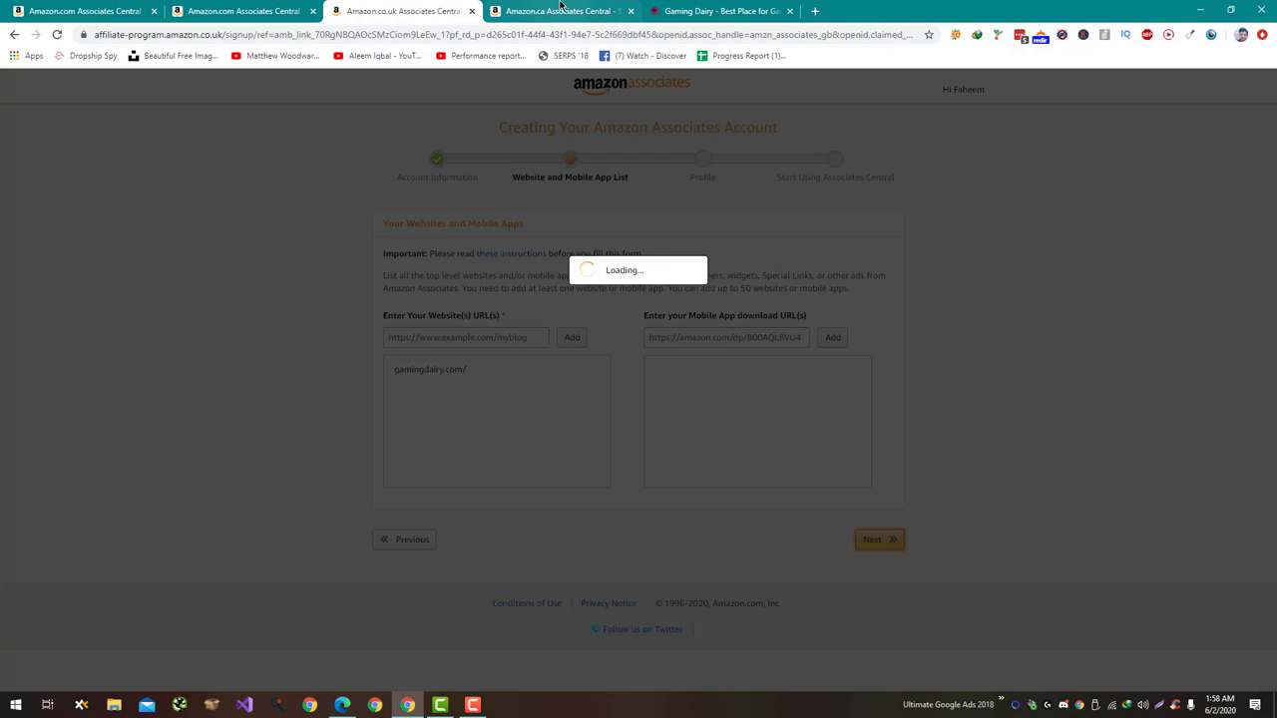
left_click(560, 8)
- Copy the Canada Store ID 'gamingdairy' into the UK profile's Store ID field
left_click(464, 439)
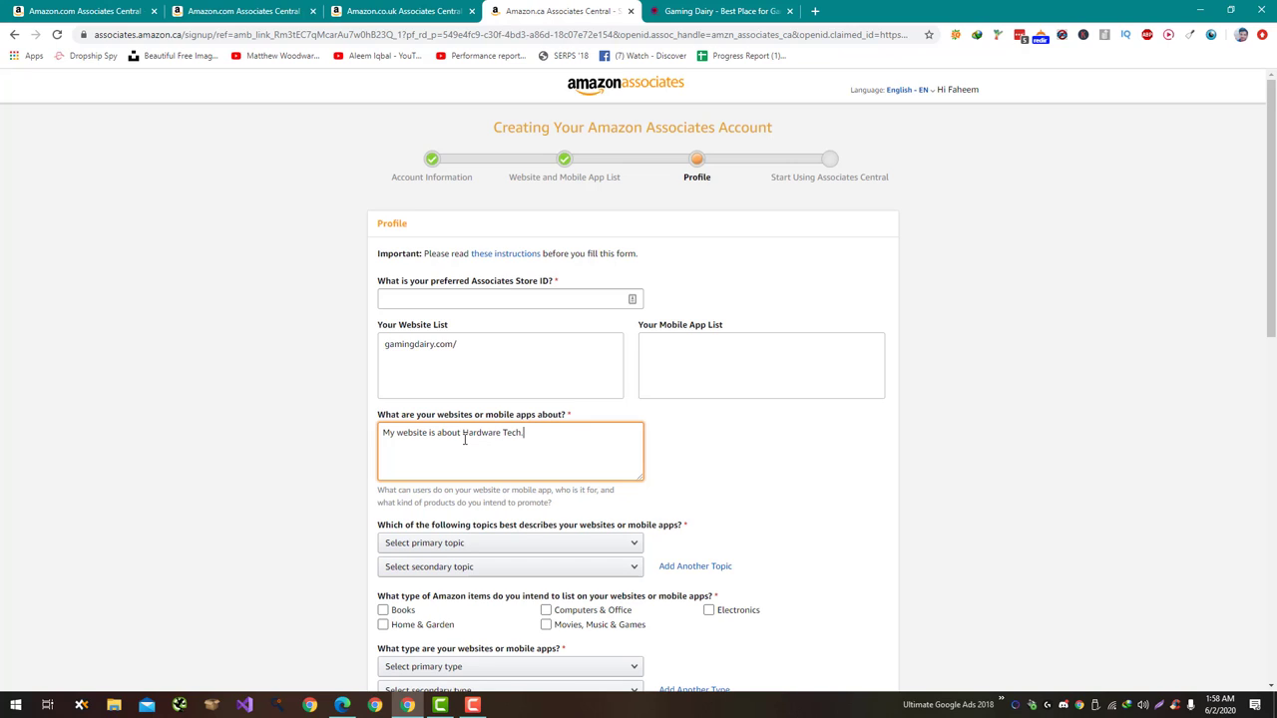
left_click(477, 301)
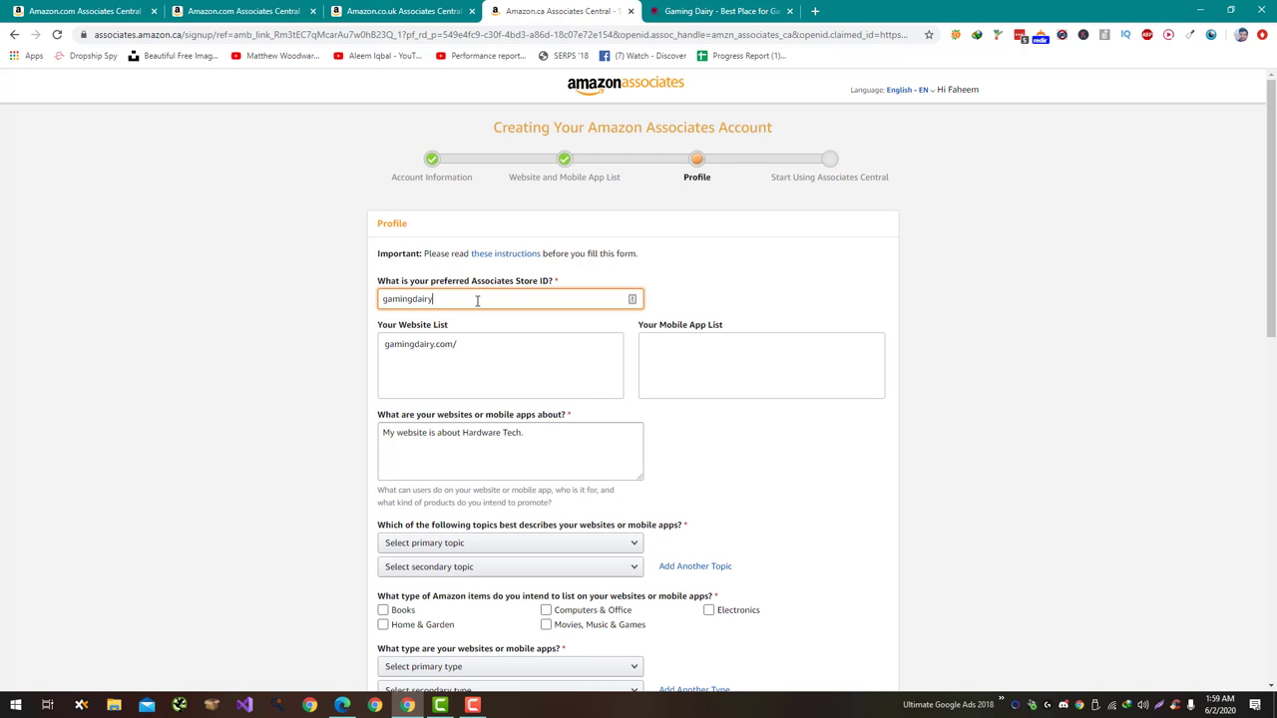
key("ctrl+a")
key("ctrl+c")
left_click(718, 11)
left_click(244, 11)
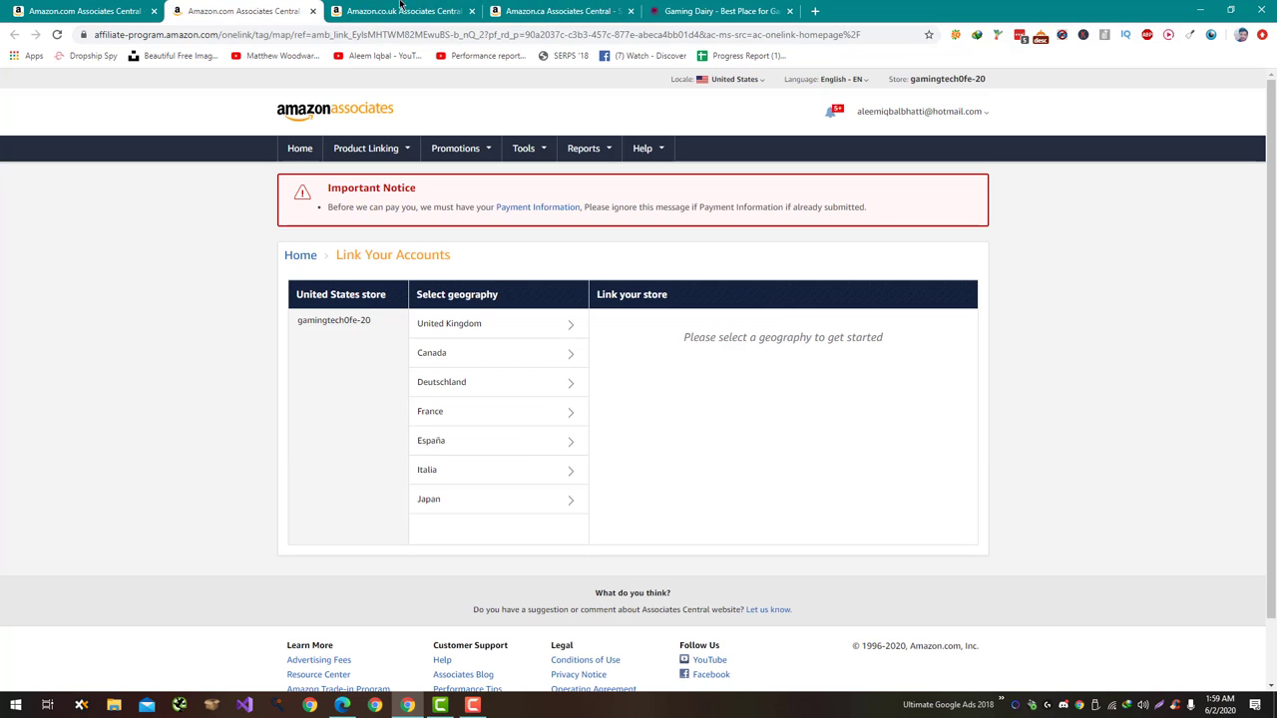
left_click(400, 8)
left_click(474, 301)
key("ctrl+v")
- Paste the Canada description into the UK profile, insert 'Gaming' before 'Hardware', and copy the result
left_click(459, 426)
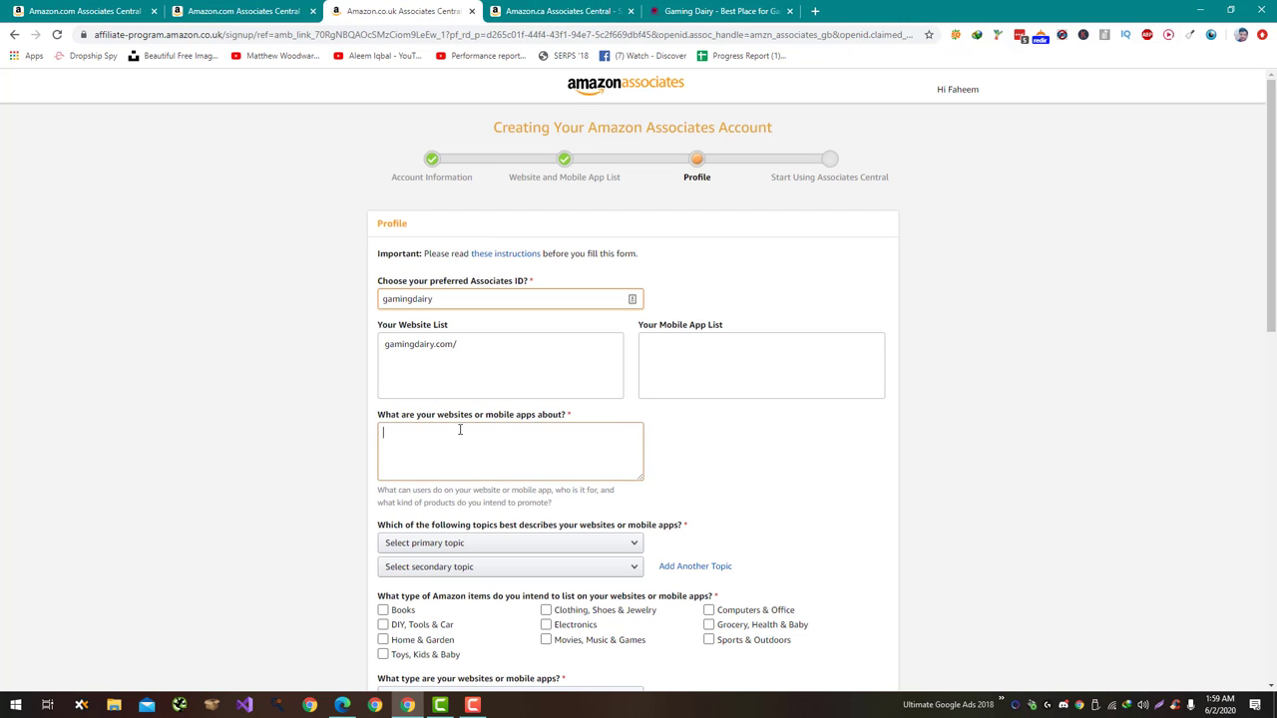
key("ctrl+Tab")
left_click(508, 439)
key("ctrl+a")
key("ctrl+c")
key("ctrl+shift+Tab")
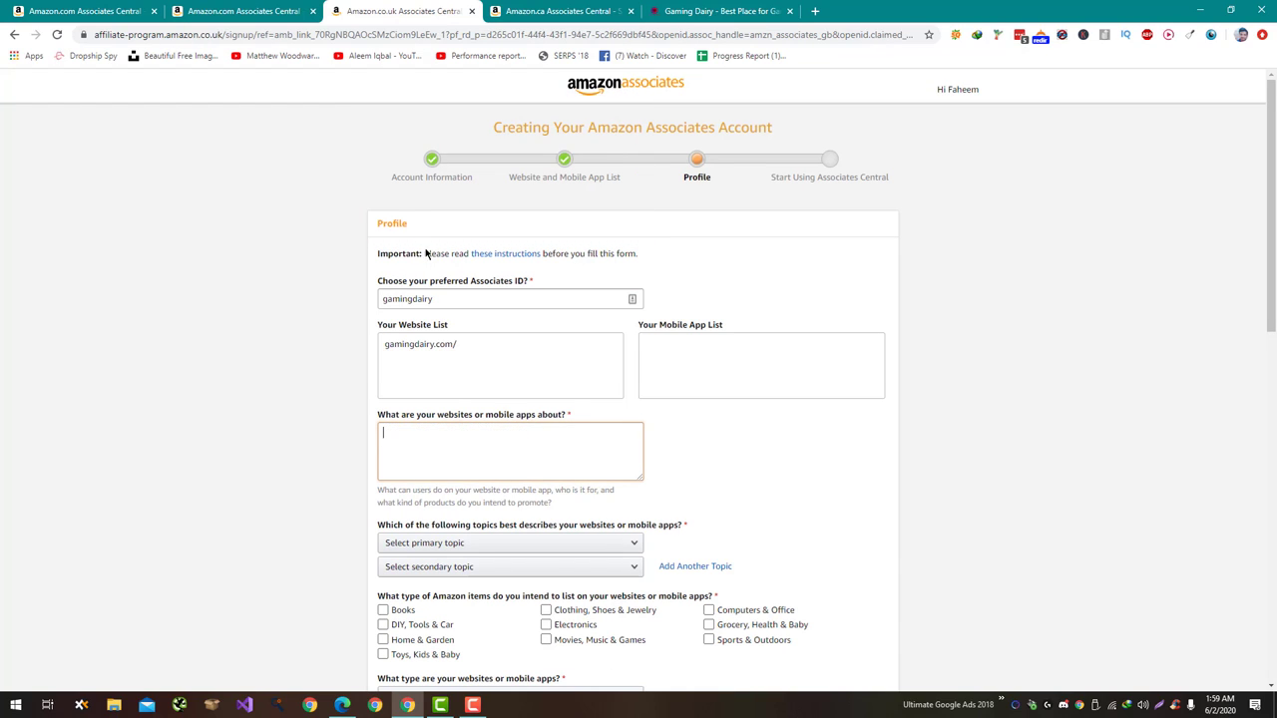
key("ctrl+v")
left_click(461, 442)
type("Gaming")
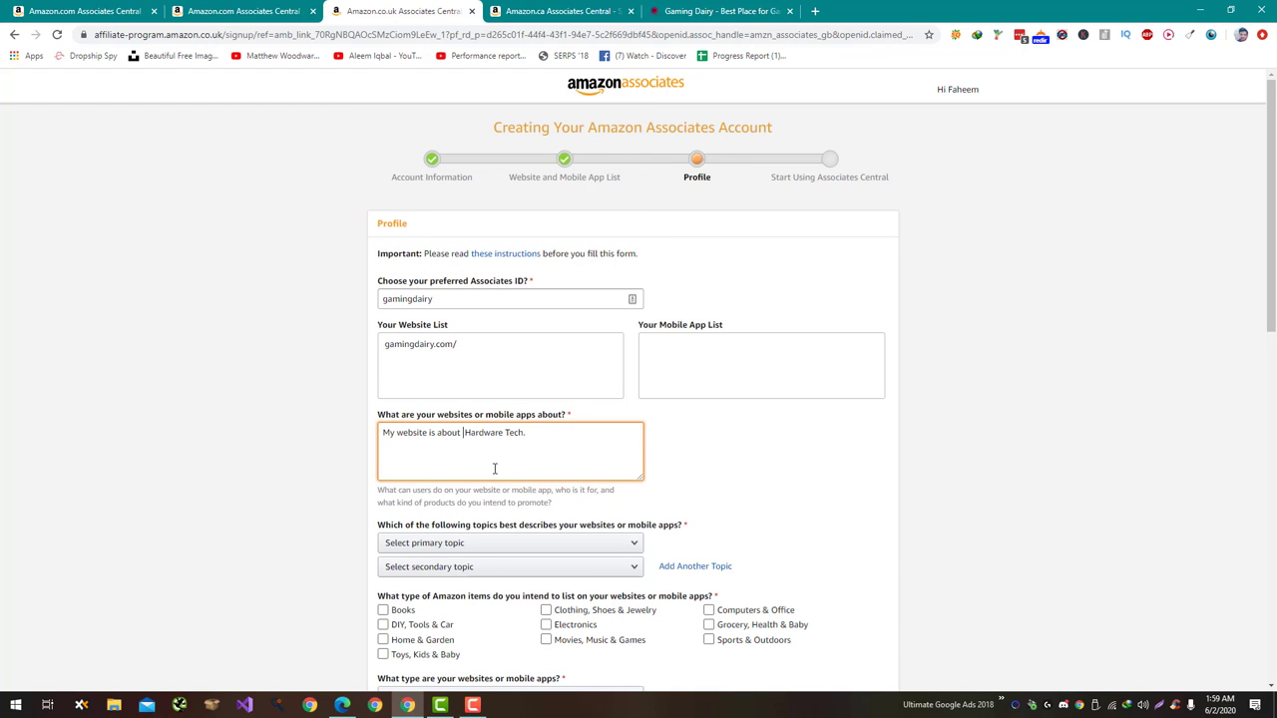
key("ctrl+a")
key("ctrl+c")
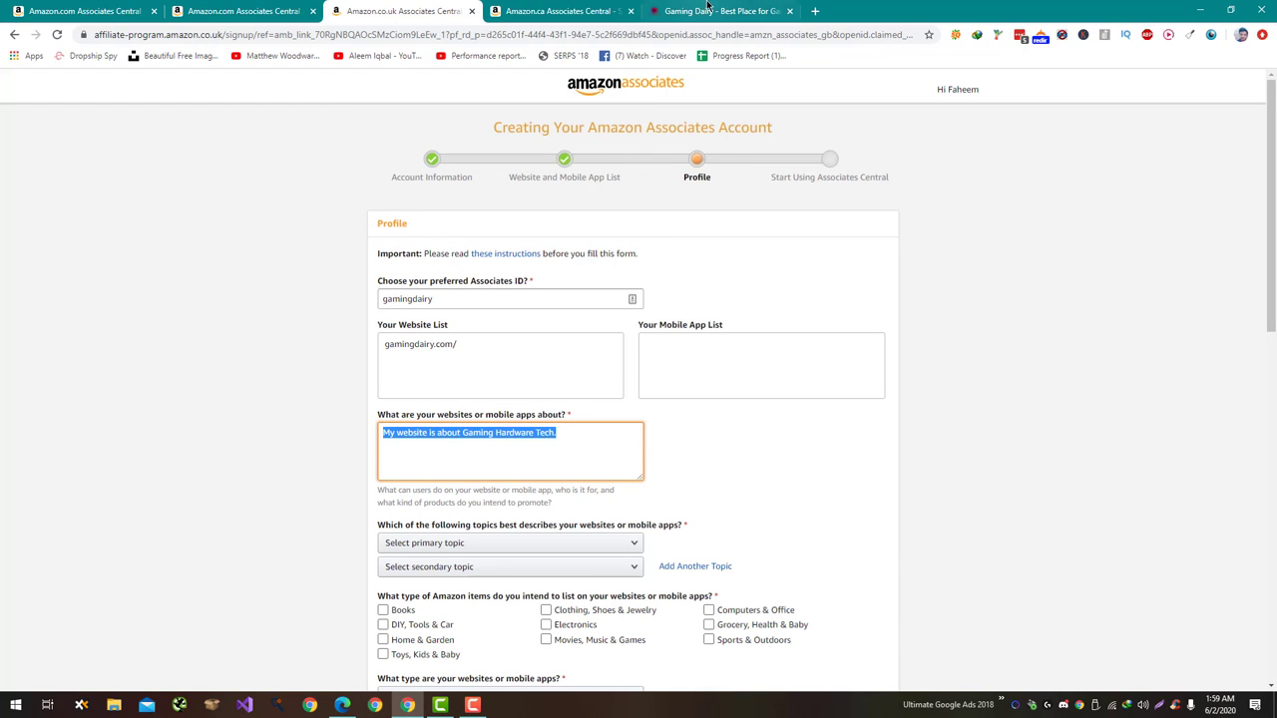
key("ctrl+Tab")
- Update the Canada description and set its topics to Gaming and Computers/Software/Technology
key("ctrl+v")
left_click(540, 548)
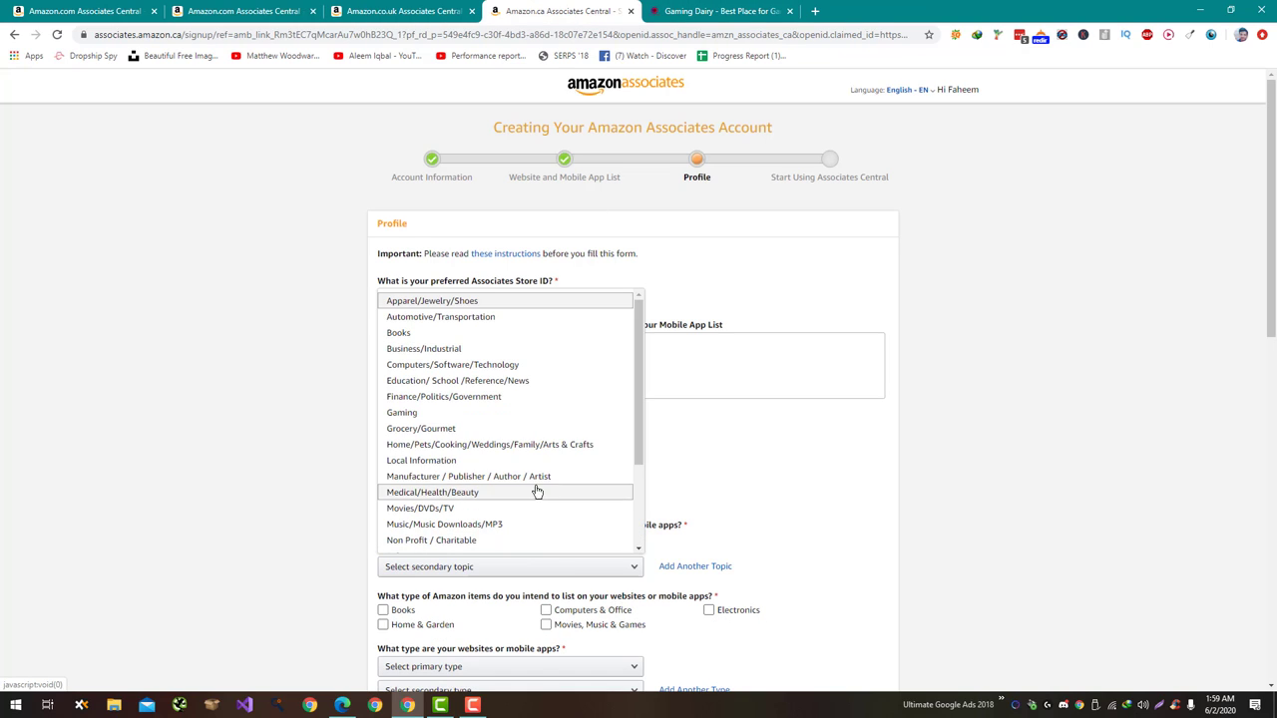
left_click(550, 413)
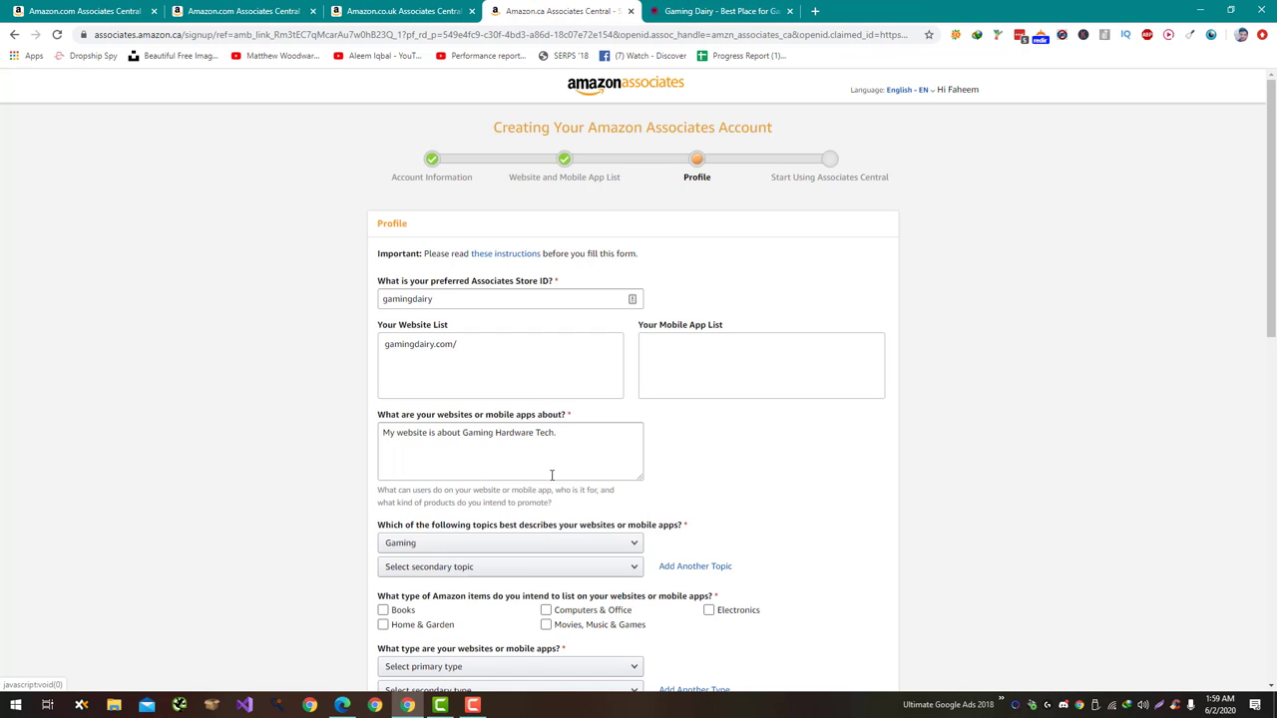
left_click(542, 568)
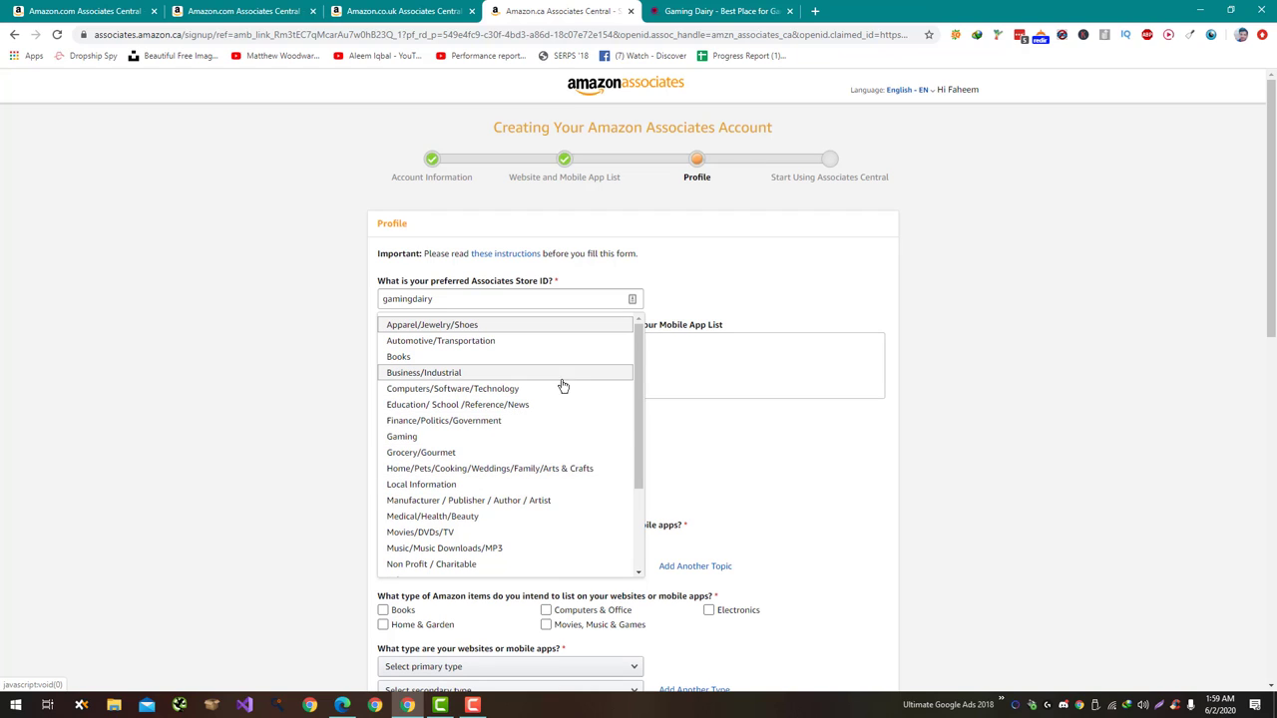
scroll(565, 419, "down", 2)
scroll(570, 469, "down", 1)
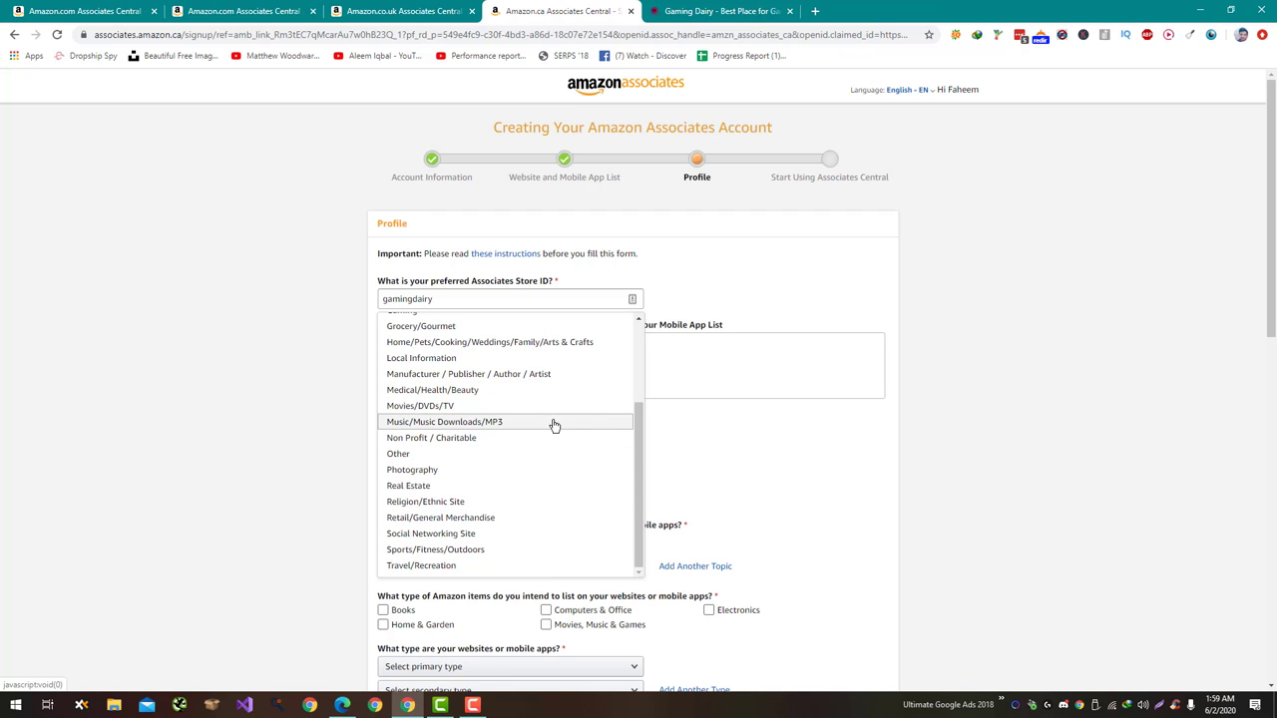
scroll(556, 449, "up", 3)
left_click(524, 388)
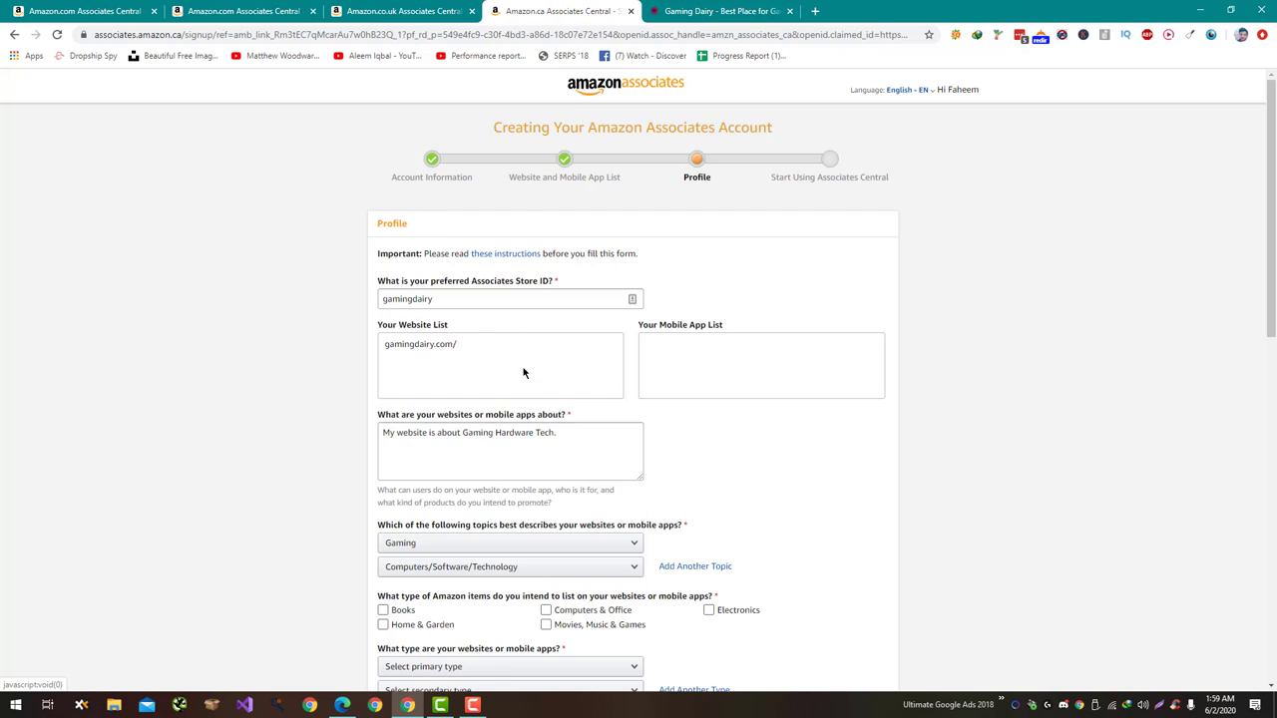
- Set the UK secondary topic to Computers/Software/Technology and tick Electronics and Movies, Music & Games item types
left_click(403, 10)
left_click(499, 566)
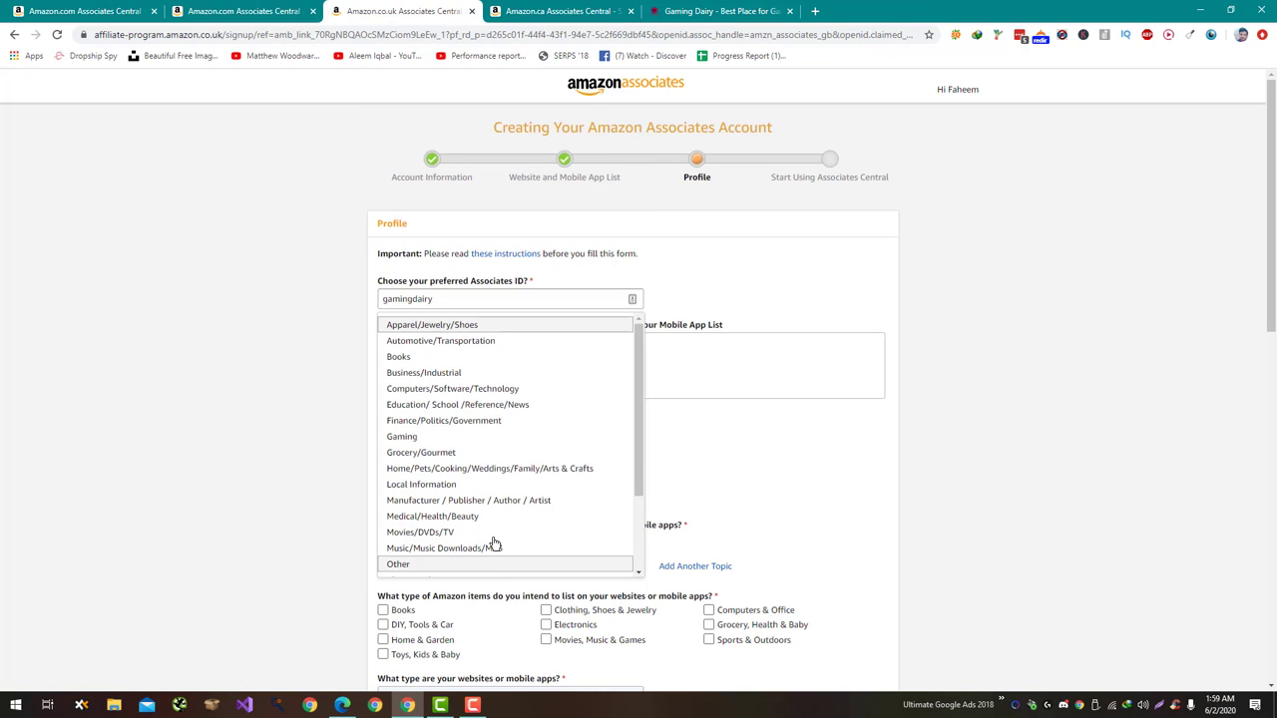
left_click(500, 390)
scroll(363, 577, "down", 1)
scroll(363, 577, "down", 2)
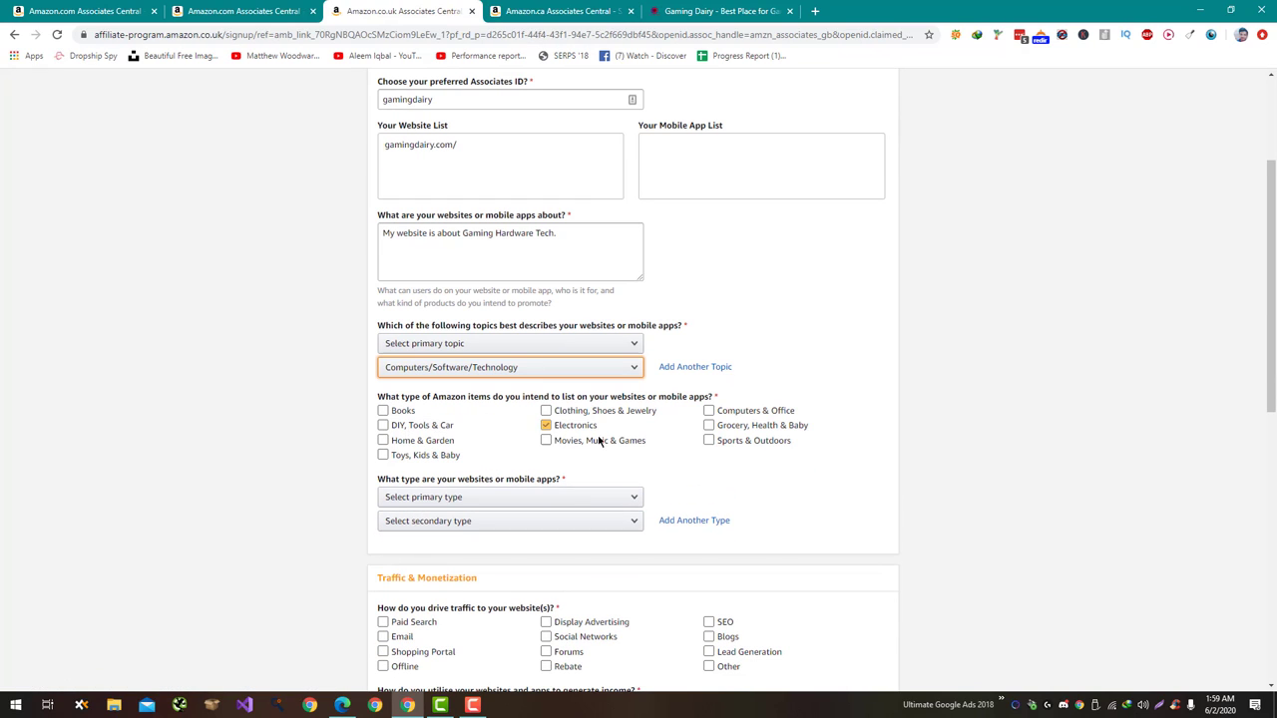
left_click(598, 442)
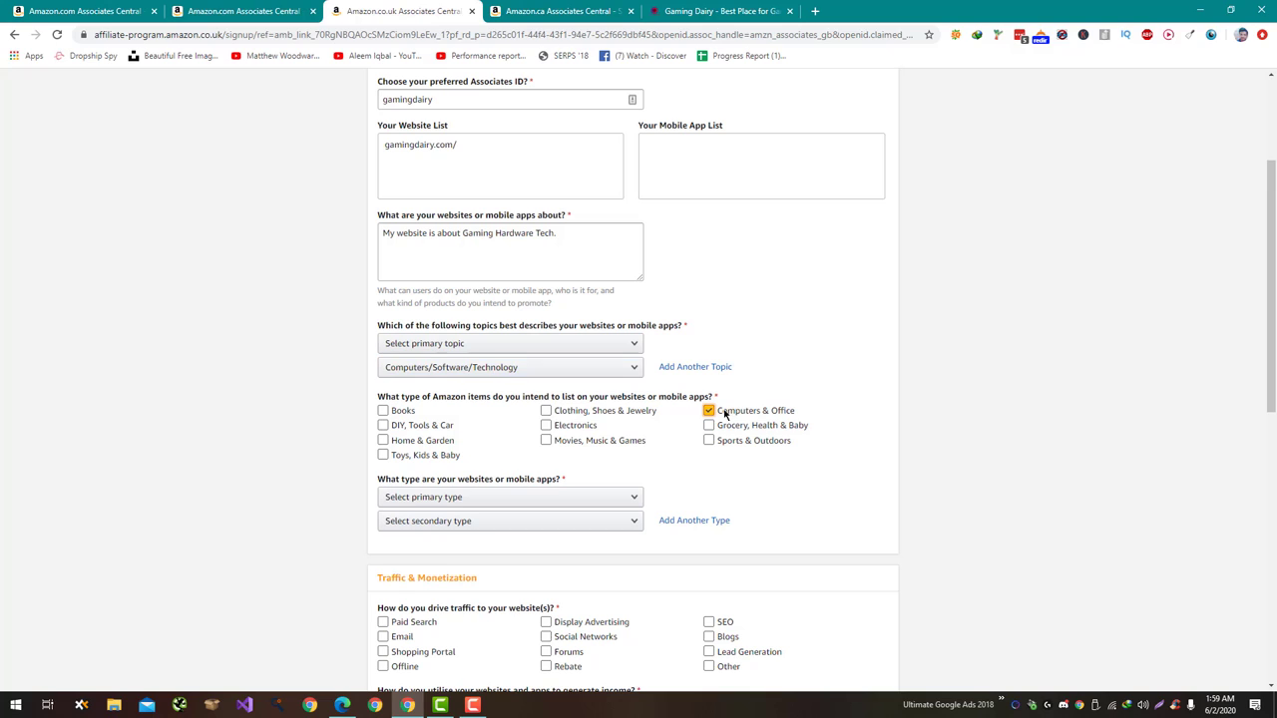
left_click(632, 437)
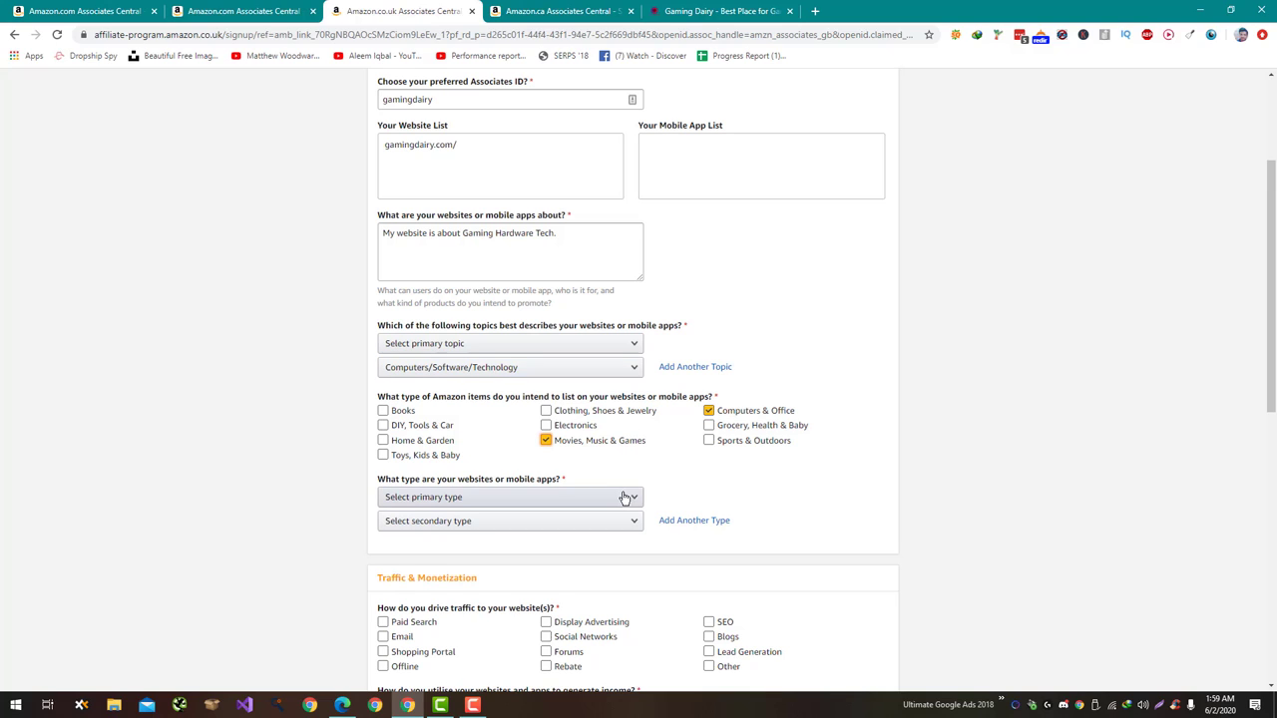
left_click(570, 426)
- Set the UK site types to A Content or Niche Website and A Blog
left_click(587, 497)
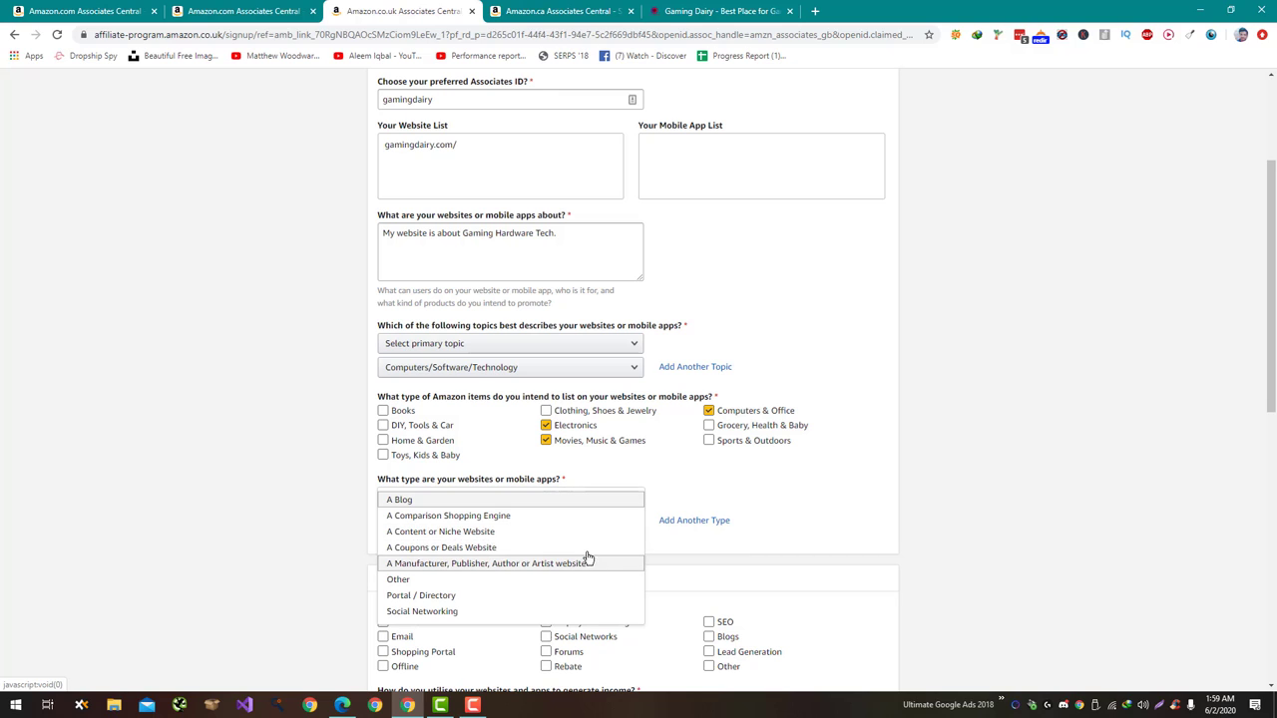
left_click(594, 533)
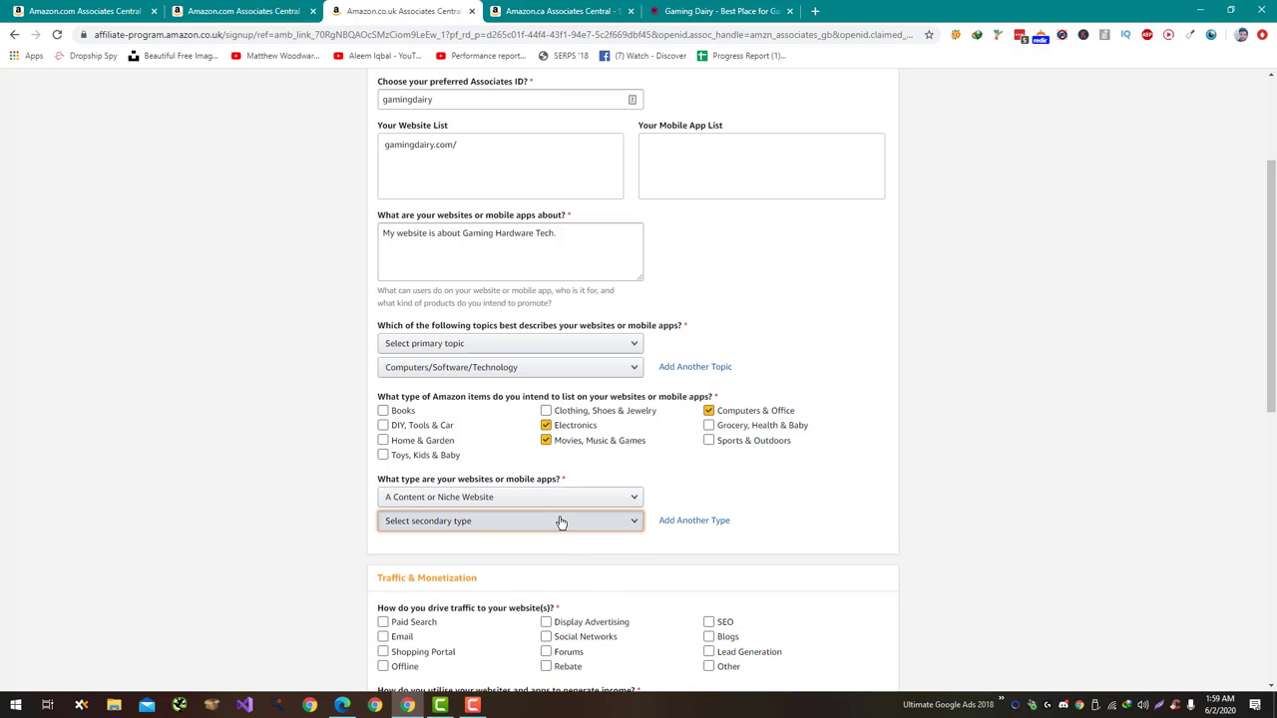
left_click(560, 521)
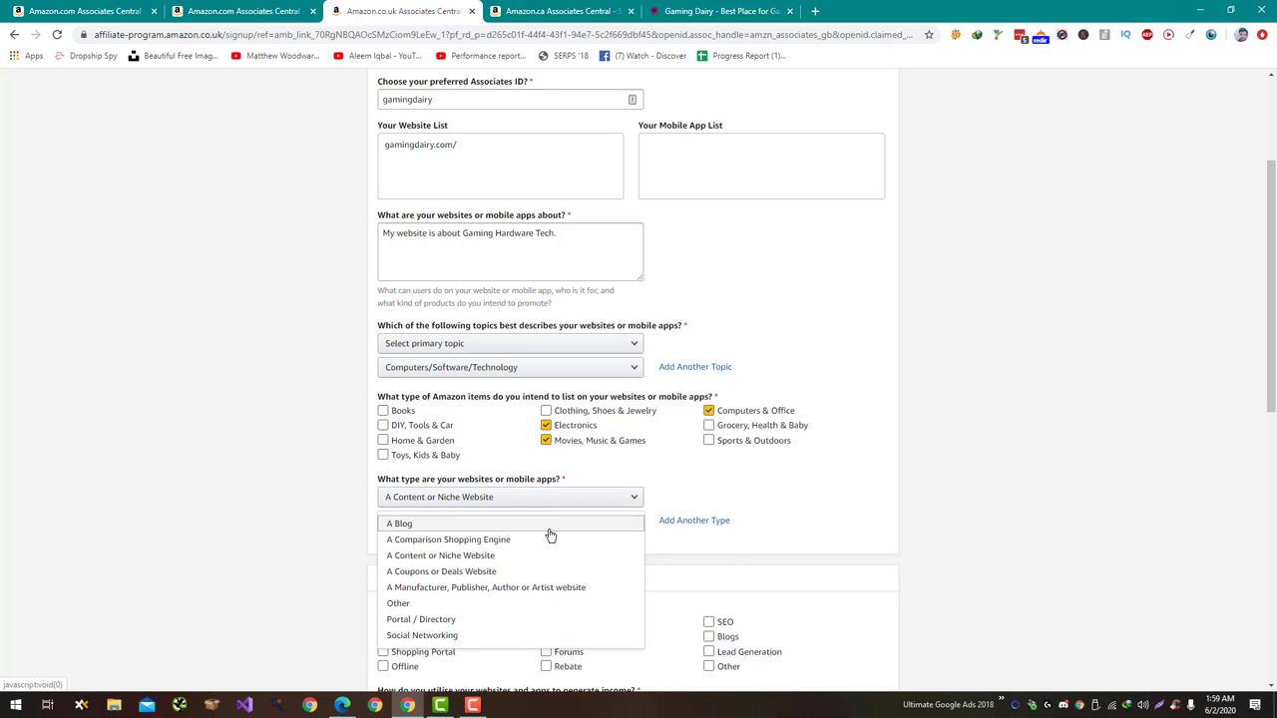
left_click(549, 531)
scroll(592, 576, "down", 3)
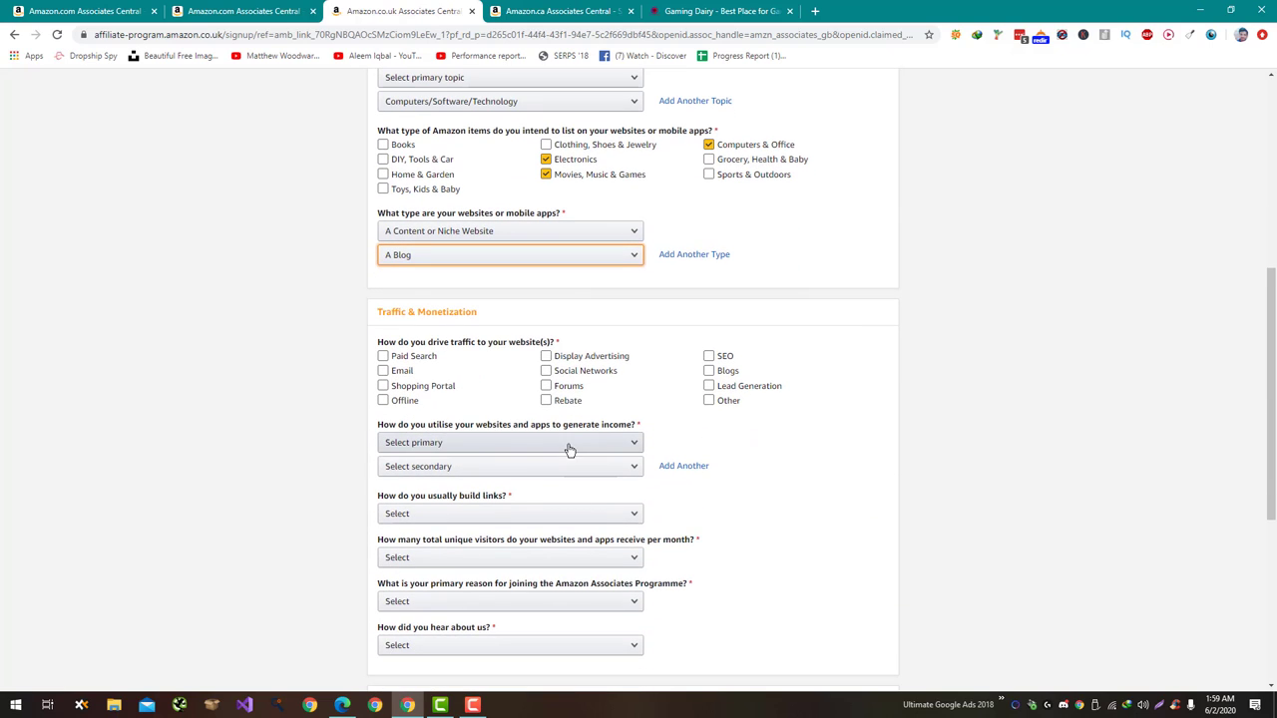
- Leave SEO as the only traffic source on the UK profile
left_click(674, 399)
left_click(674, 399)
left_click(723, 354)
left_click(693, 373)
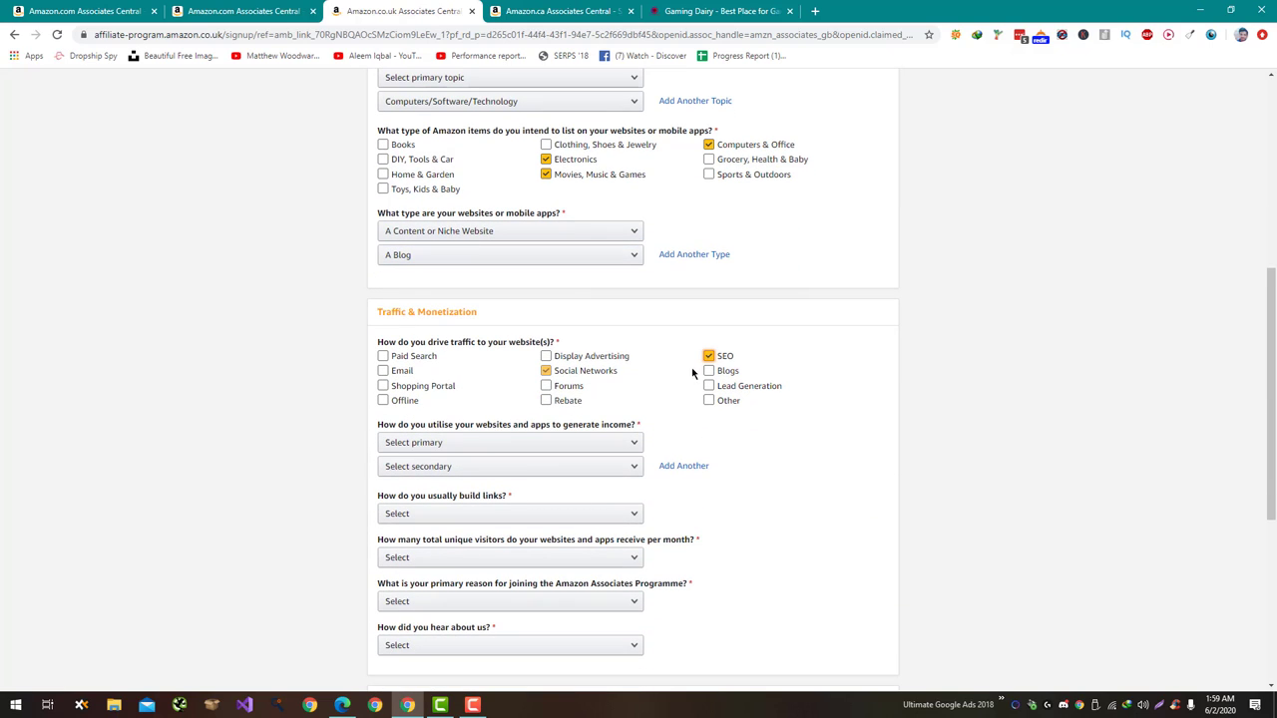
left_click(658, 371)
scroll(619, 379, "down", 2)
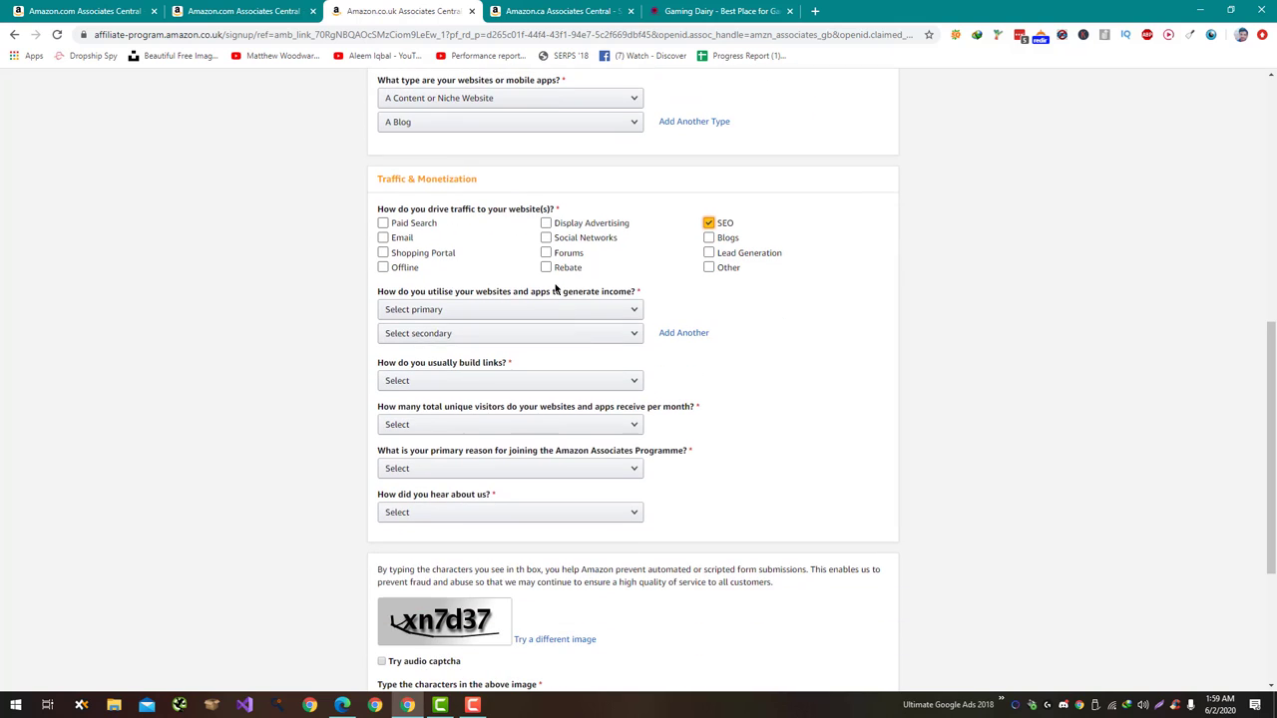
- Choose Amazon Associates for both income methods, Blog Editor for link-building, and 501 to 5,000 monthly visitors
left_click(560, 309)
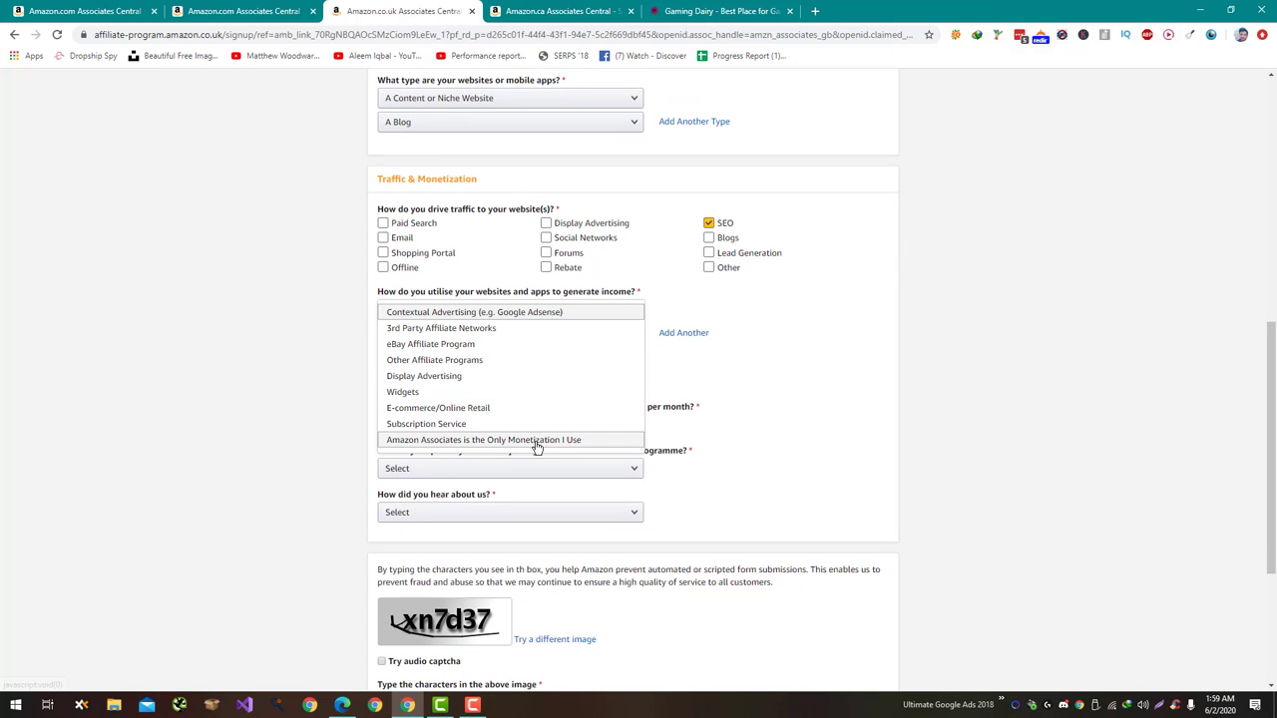
left_click(536, 439)
left_click(521, 335)
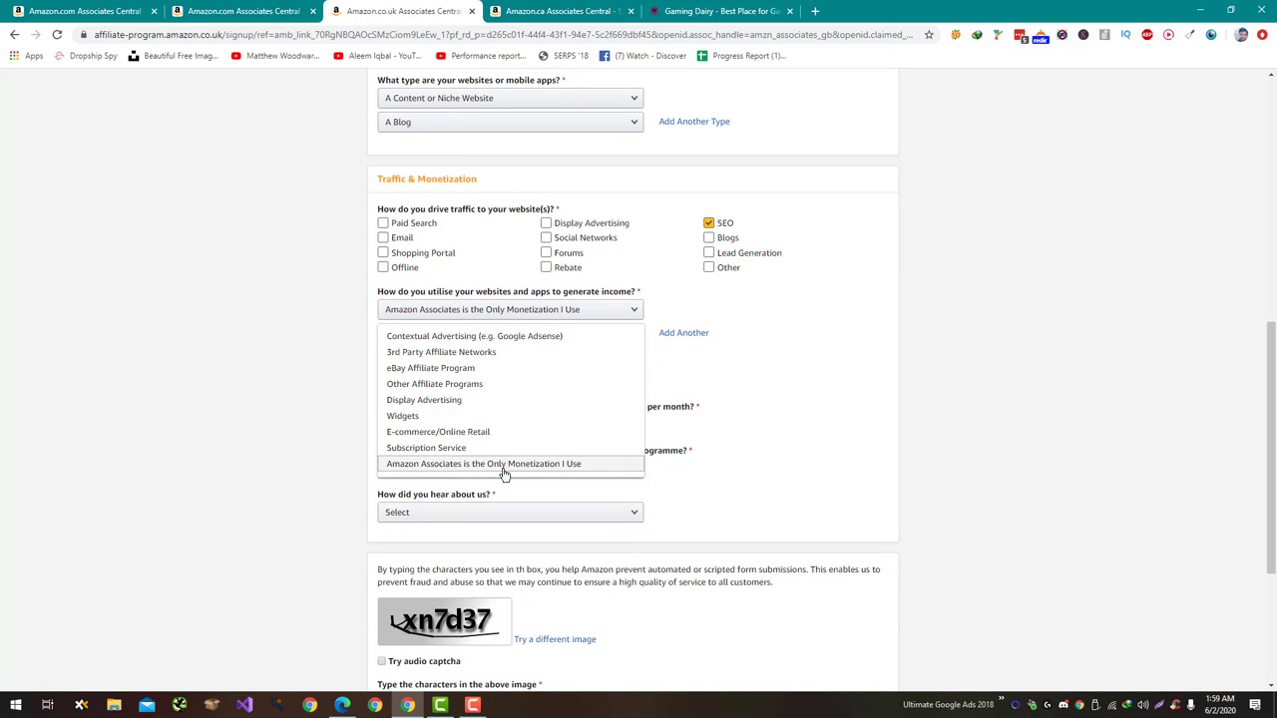
left_click(504, 463)
left_click(504, 386)
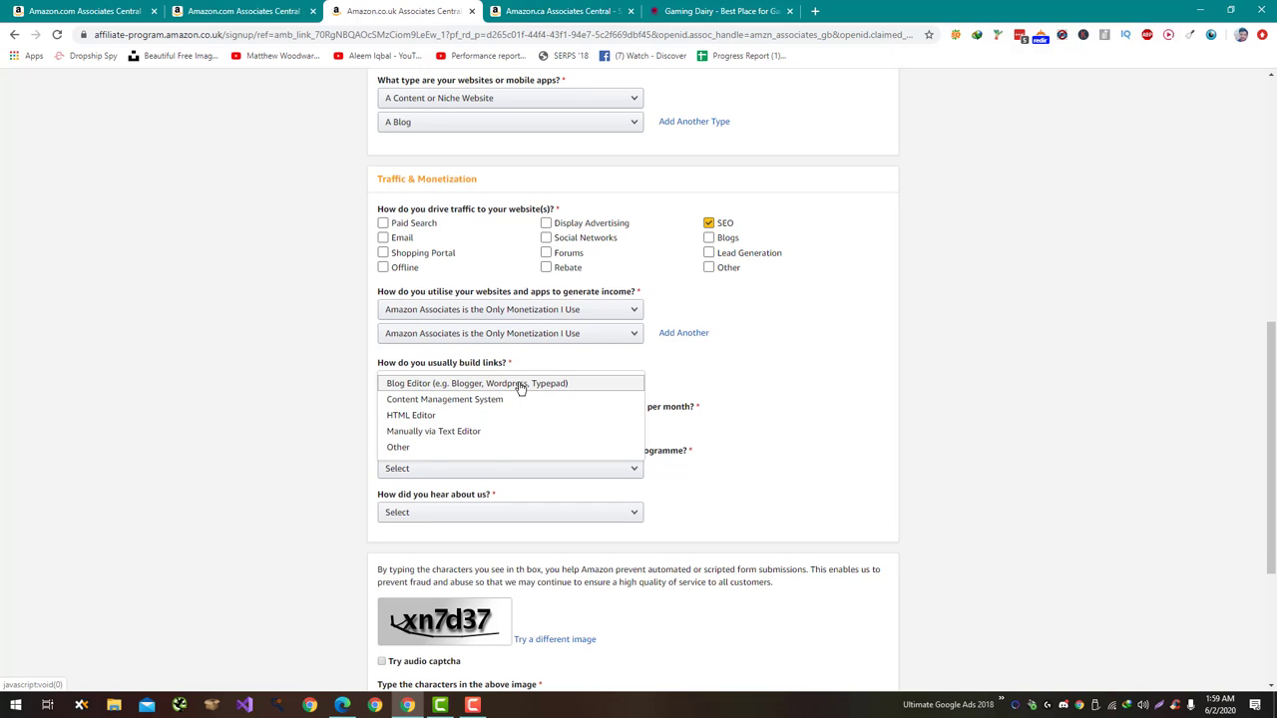
left_click(520, 385)
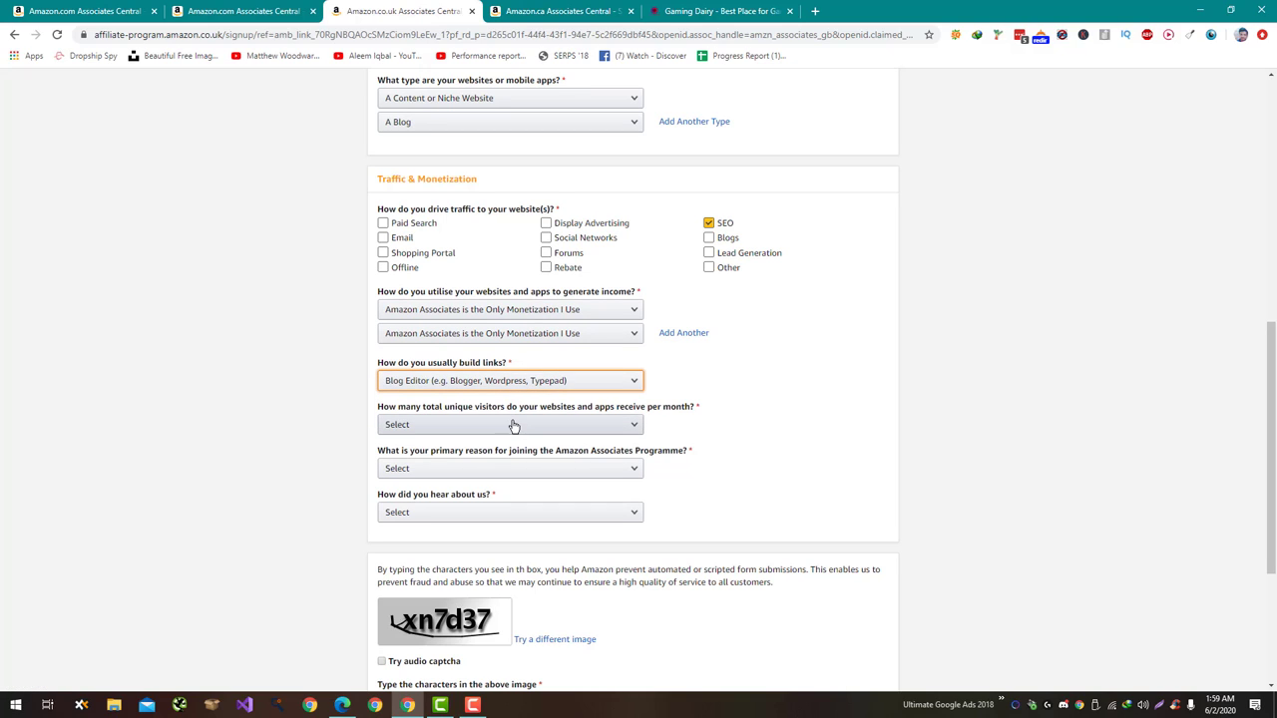
left_click(514, 426)
left_click(516, 442)
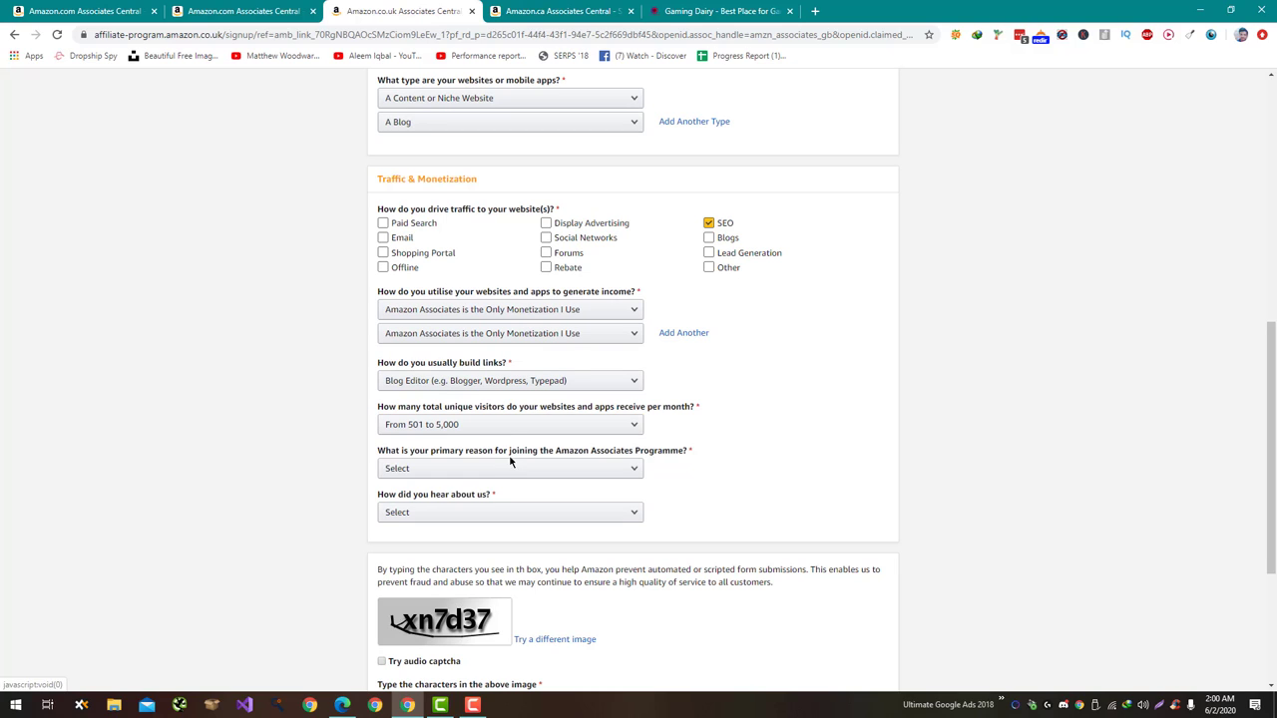
- Choose 'To Monetize My Site' and 'From the Amazon.co.uk Site', enter the captcha, and accept the Operating Agreement
left_click(510, 471)
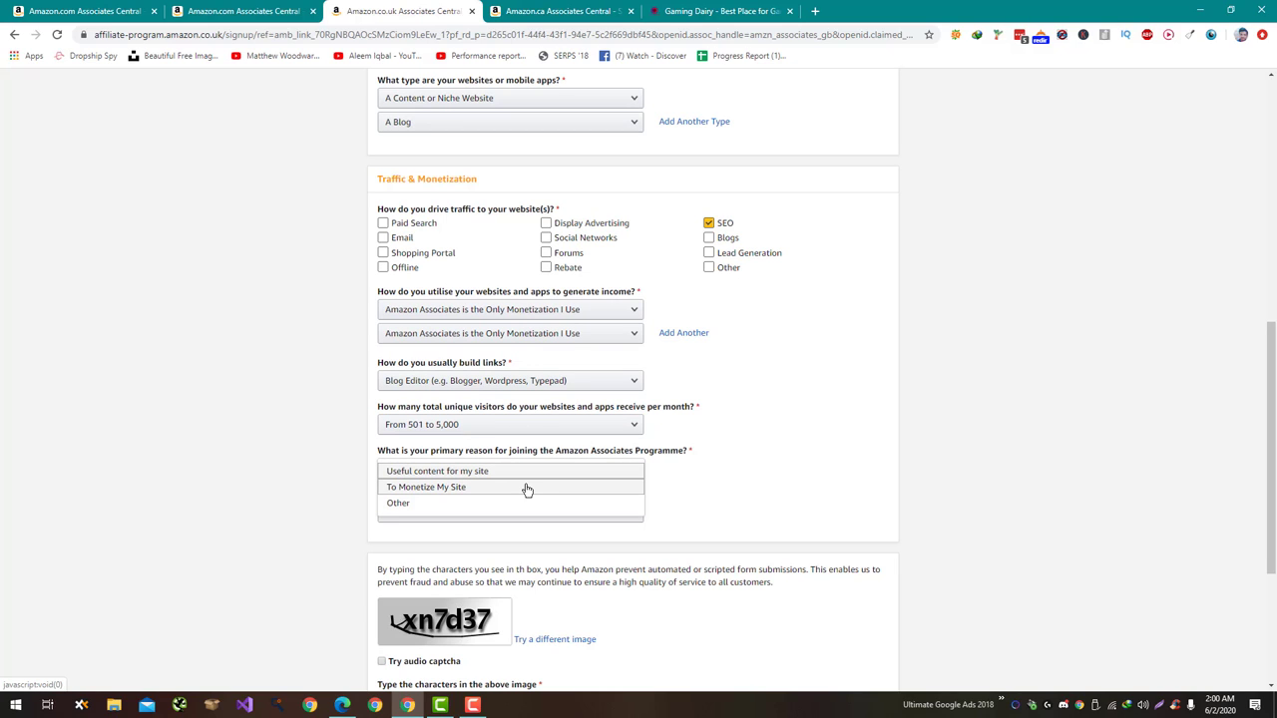
left_click(527, 488)
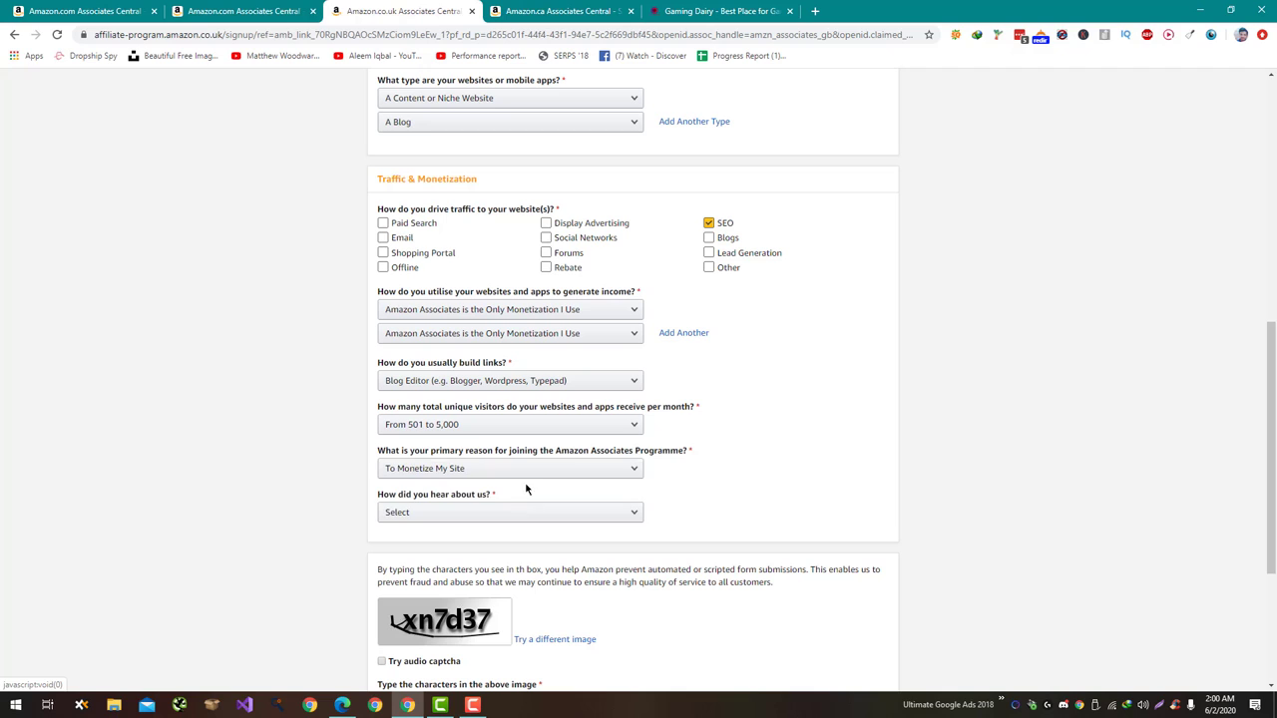
left_click(529, 514)
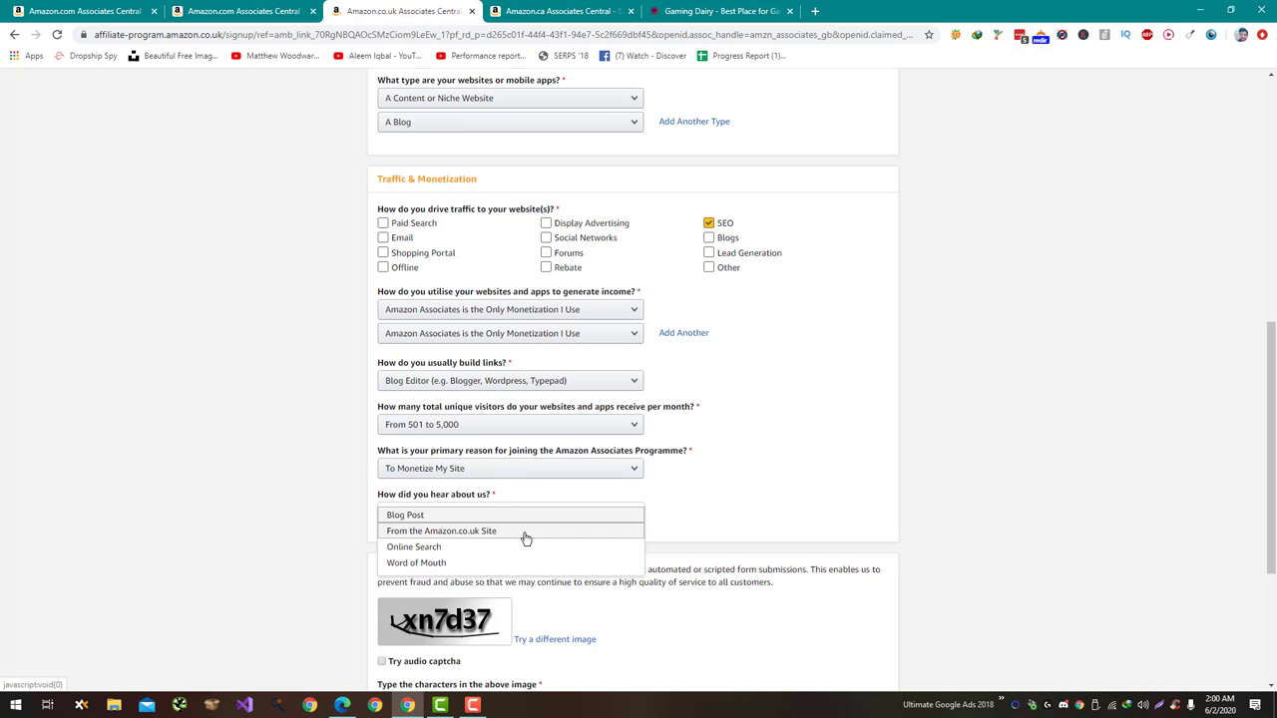
left_click(525, 536)
scroll(442, 540, "down", 1)
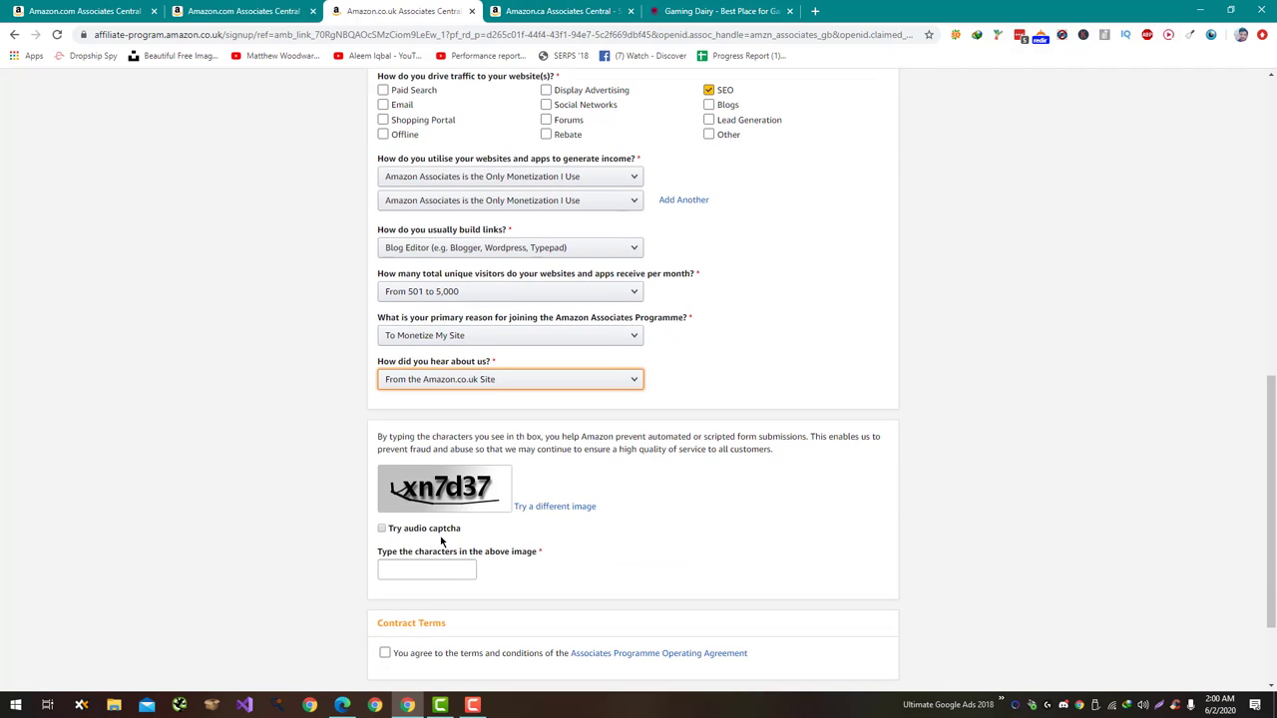
left_click(421, 571)
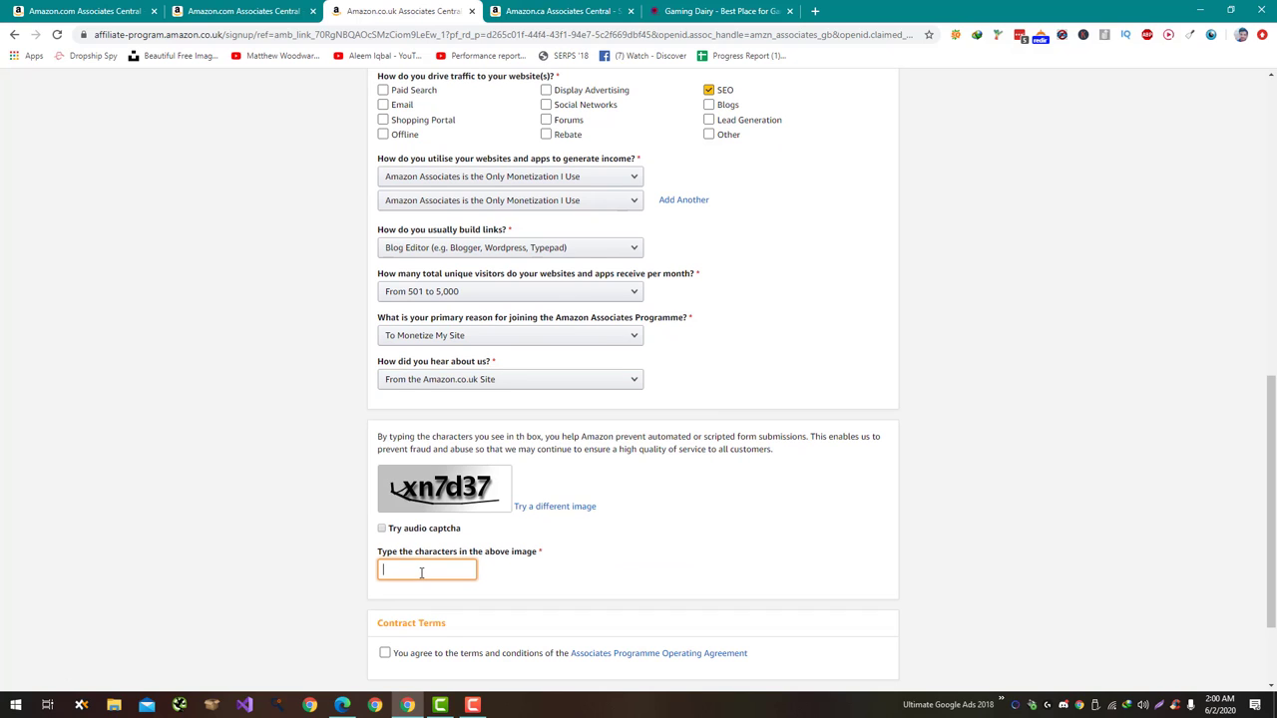
type("d37")
scroll(405, 555, "down", 2)
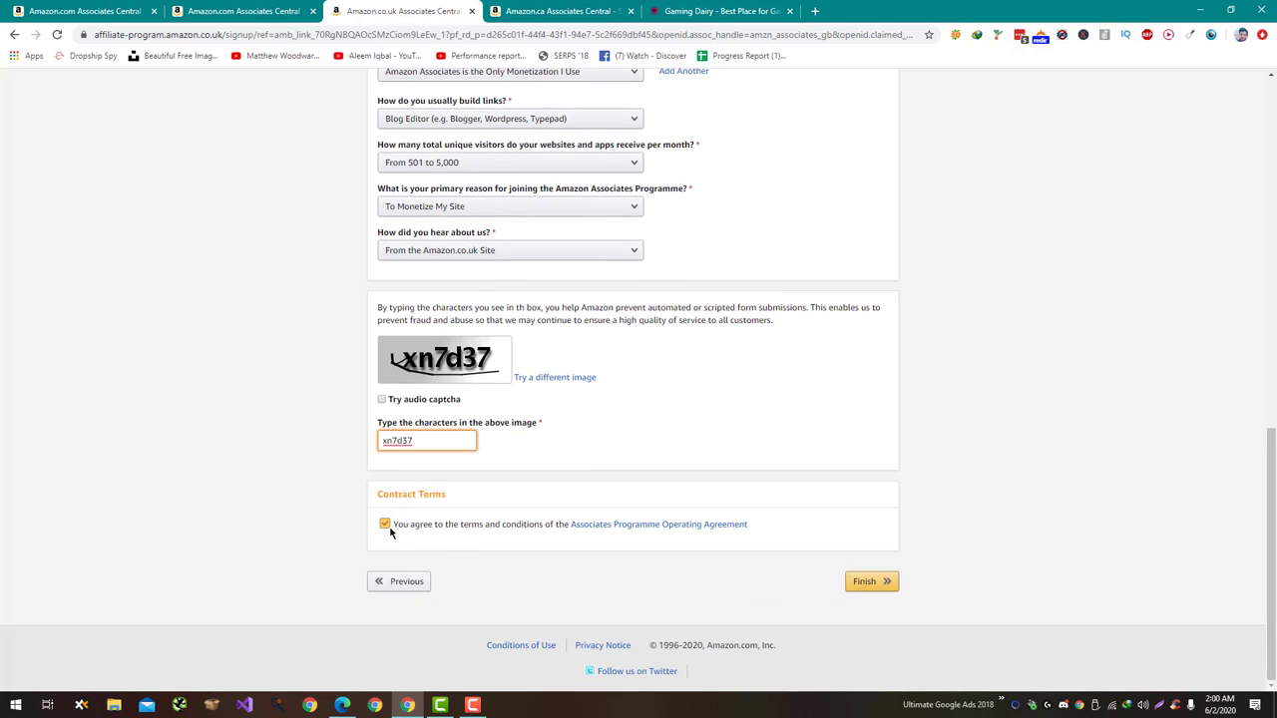
left_click(385, 524)
- Submit the UK profile, then add Movies, Music & Games and Computers & Office as Canada item types
left_click(862, 583)
left_click(605, 11)
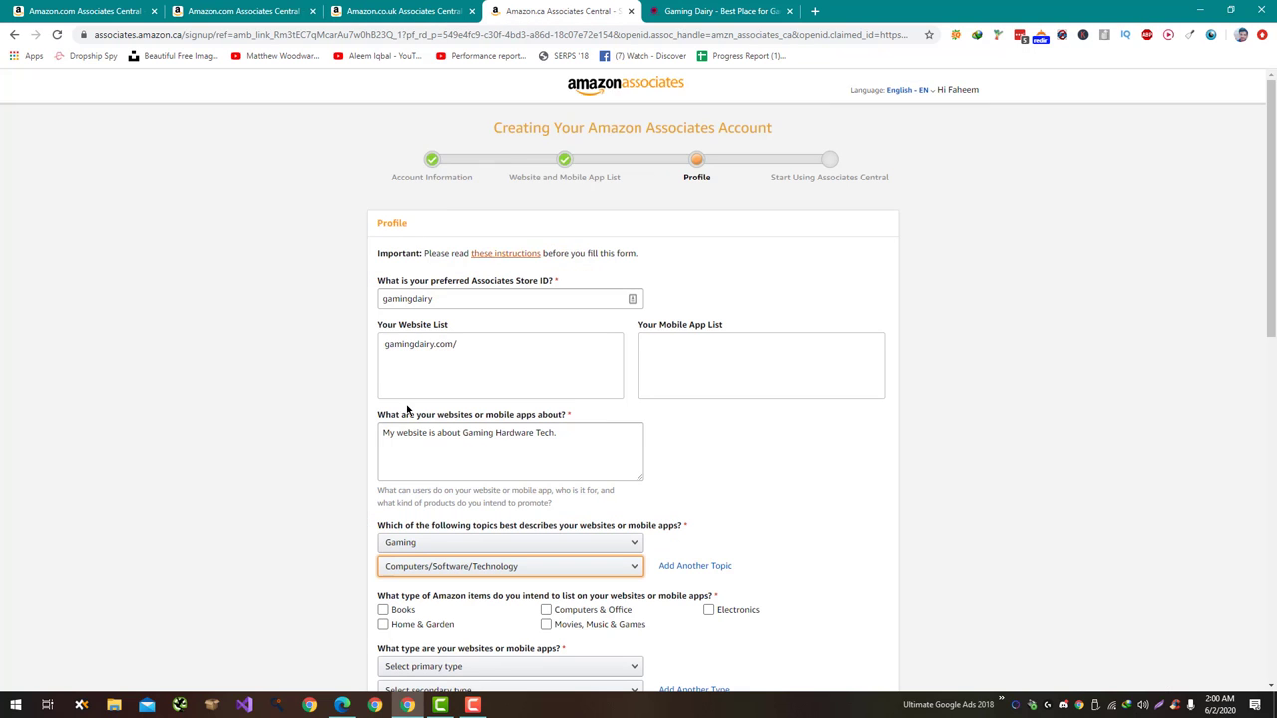
scroll(407, 413, "down", 3)
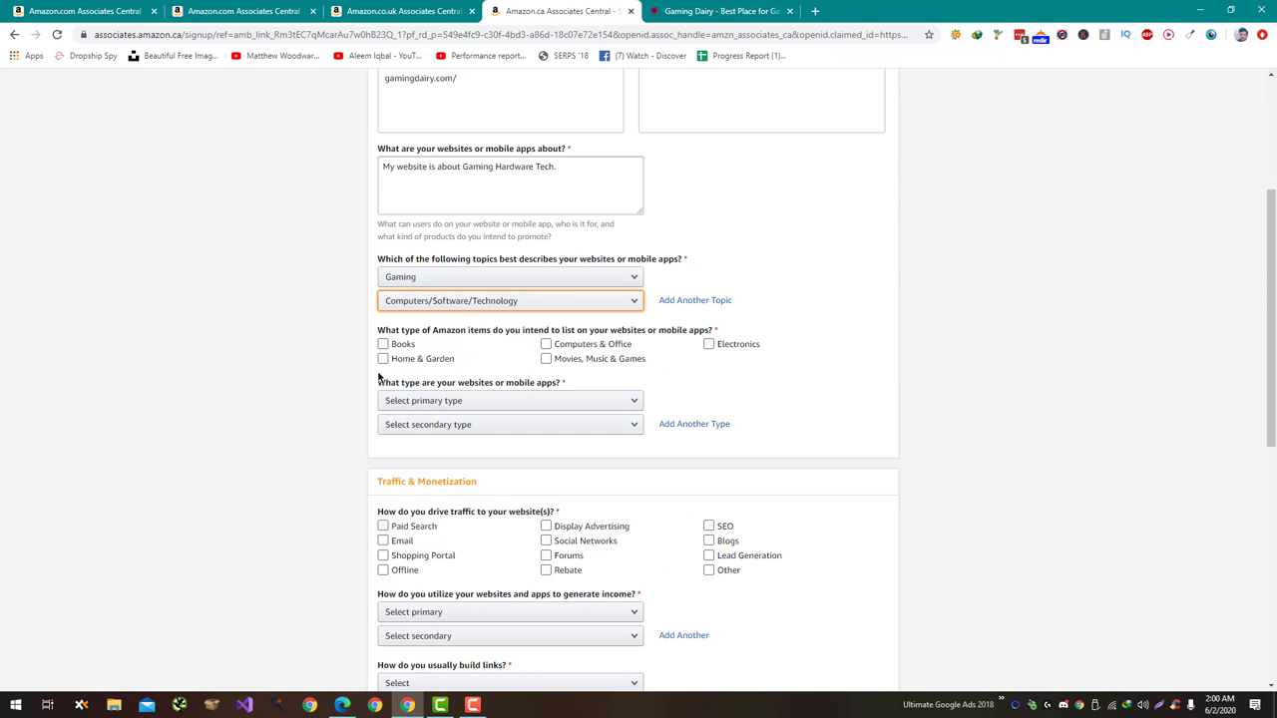
left_click(626, 361)
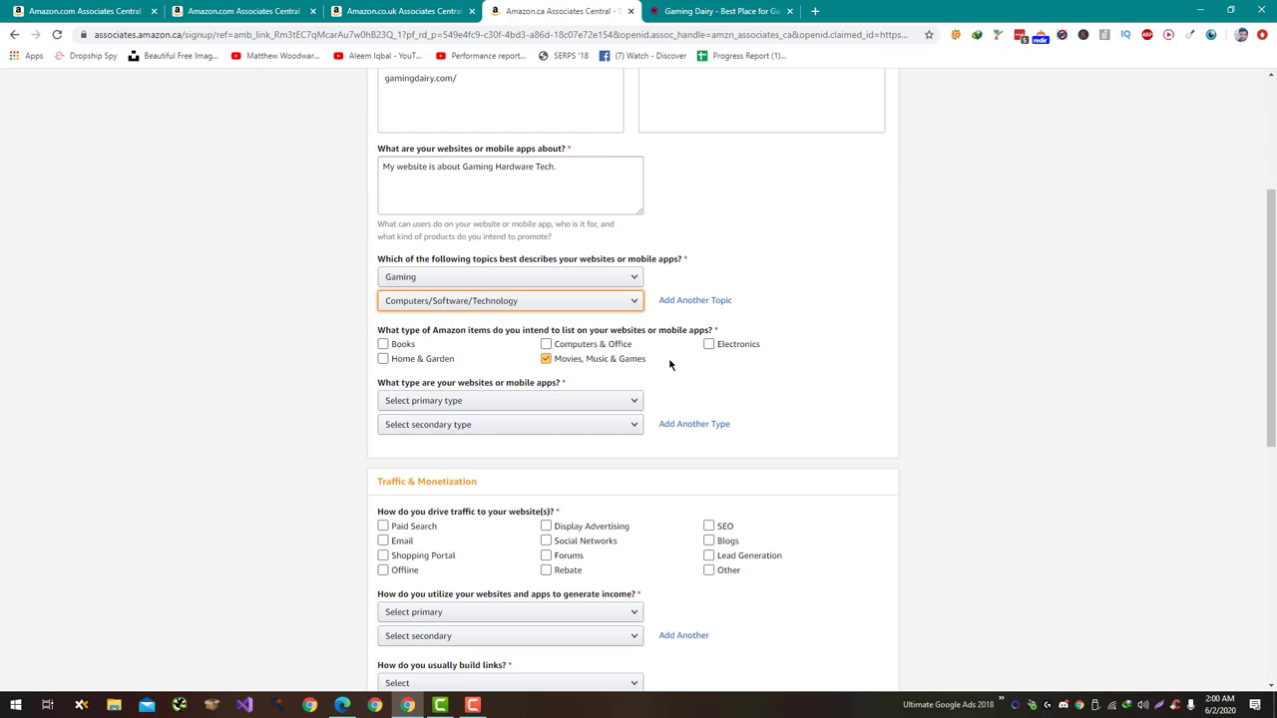
left_click(576, 345)
- Set Blog as primary site type, Content or Niche Website as secondary, and mark SEO traffic
left_click(567, 402)
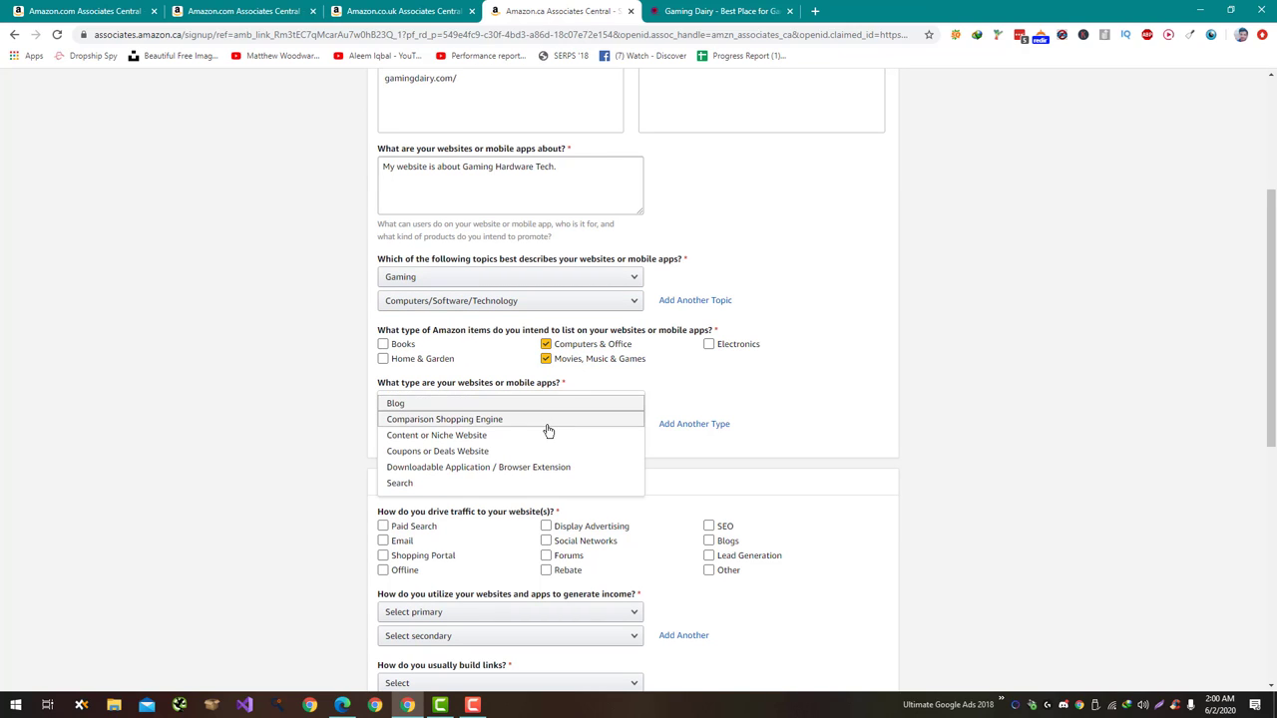
left_click(545, 405)
left_click(542, 426)
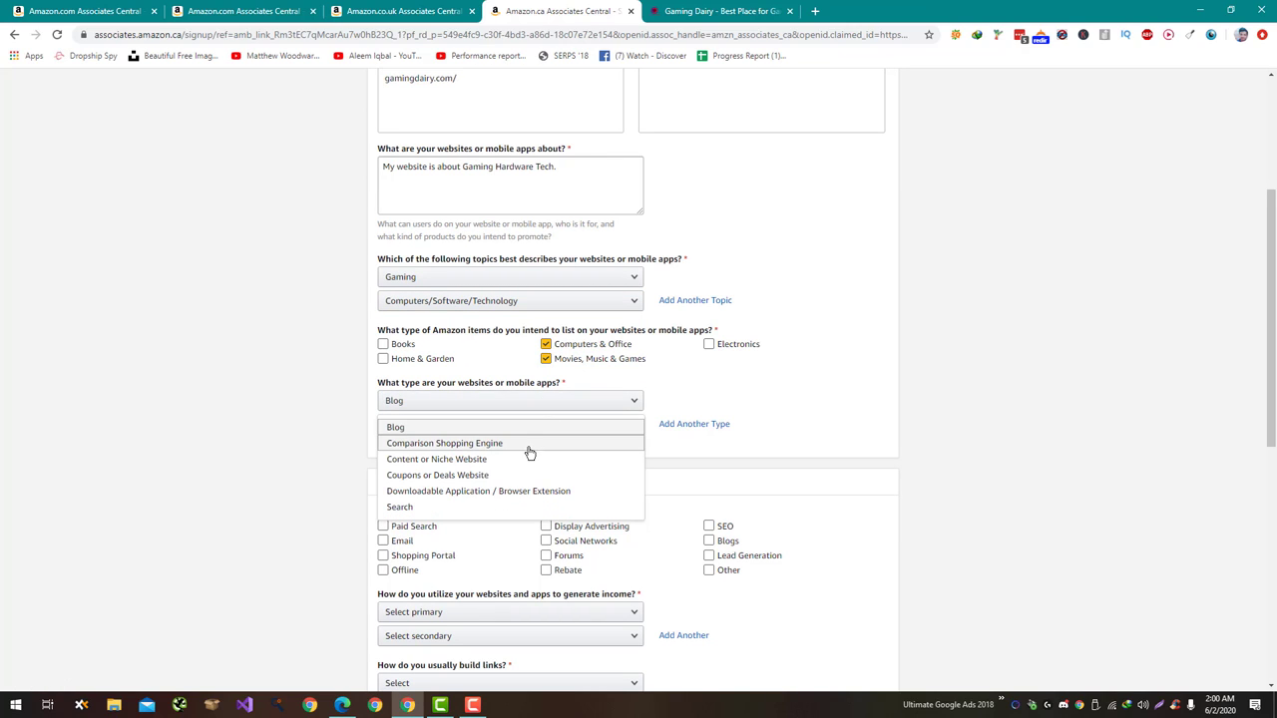
left_click(529, 459)
scroll(769, 449, "down", 1)
left_click(708, 459)
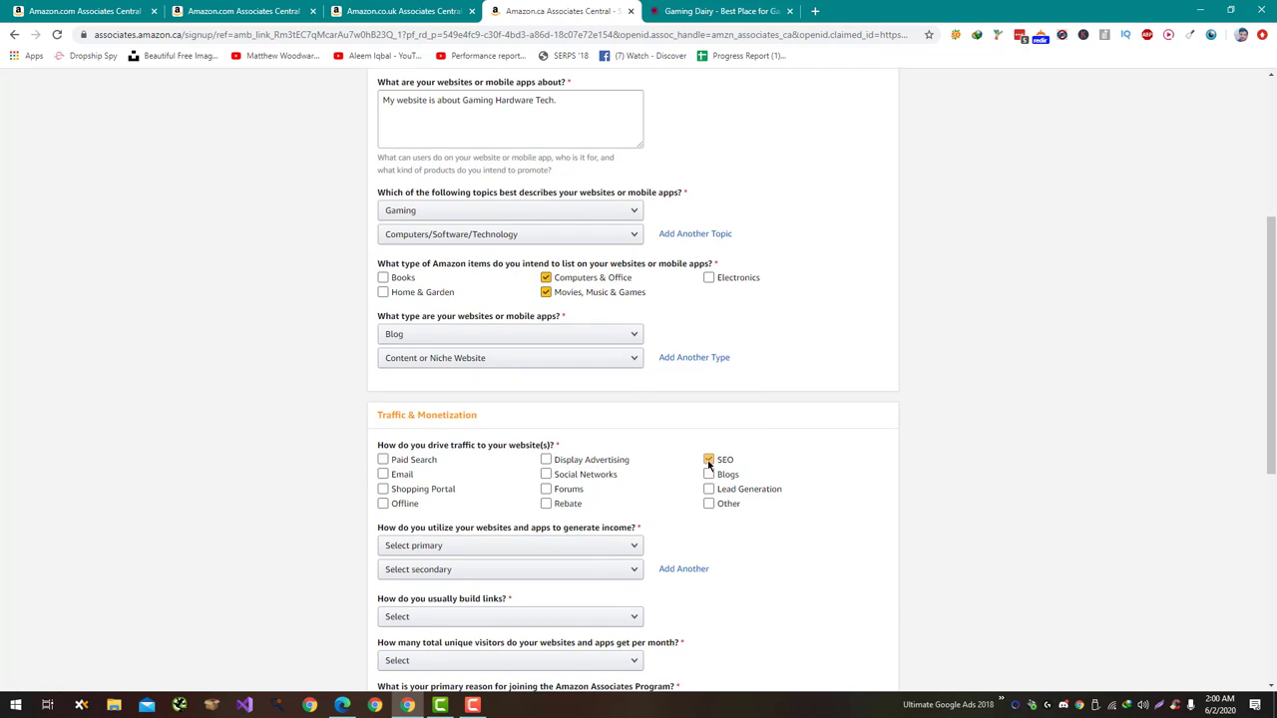
- Set Amazon Associates as both the primary and secondary income method
scroll(581, 465, "down", 2)
left_click(551, 346)
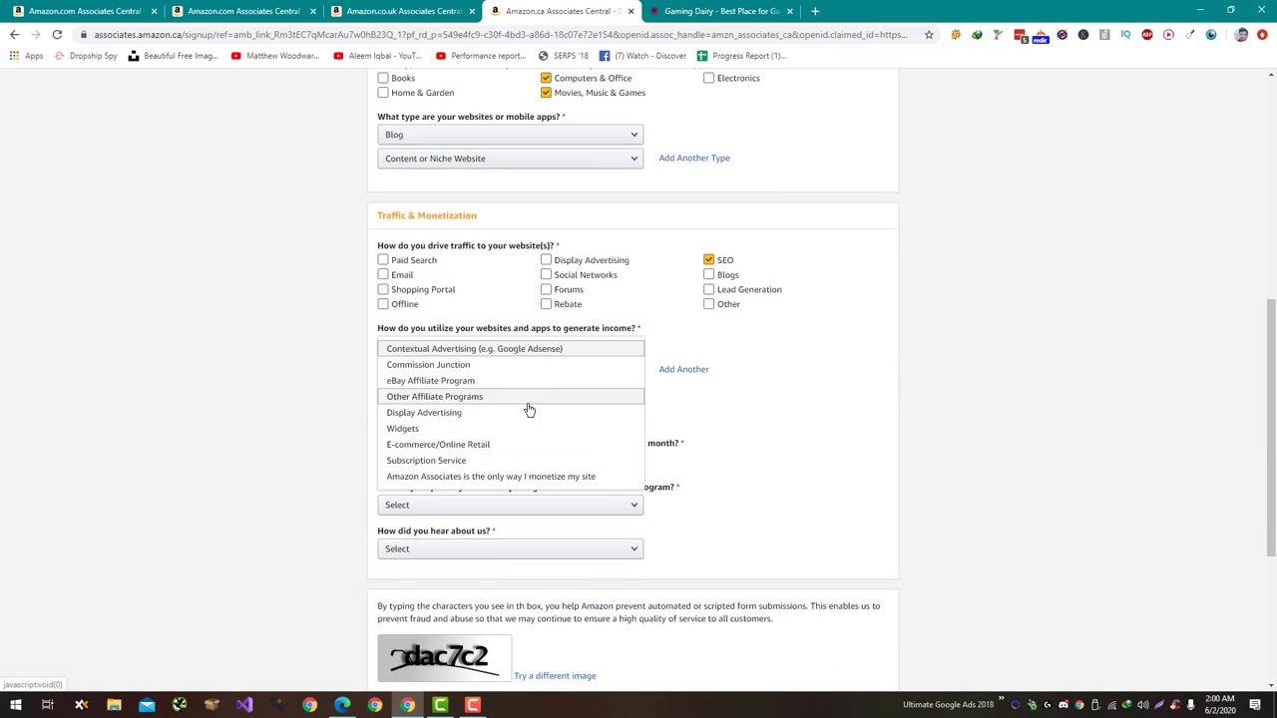
left_click(533, 475)
left_click(490, 371)
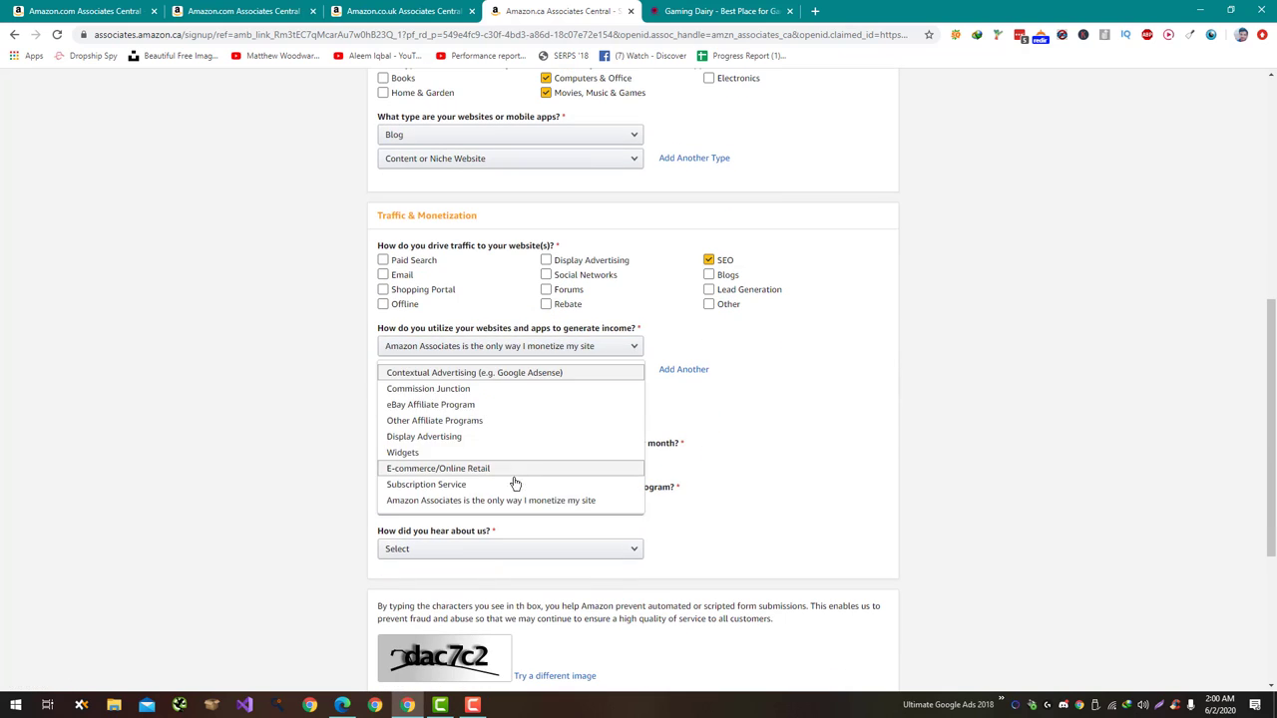
left_click(518, 501)
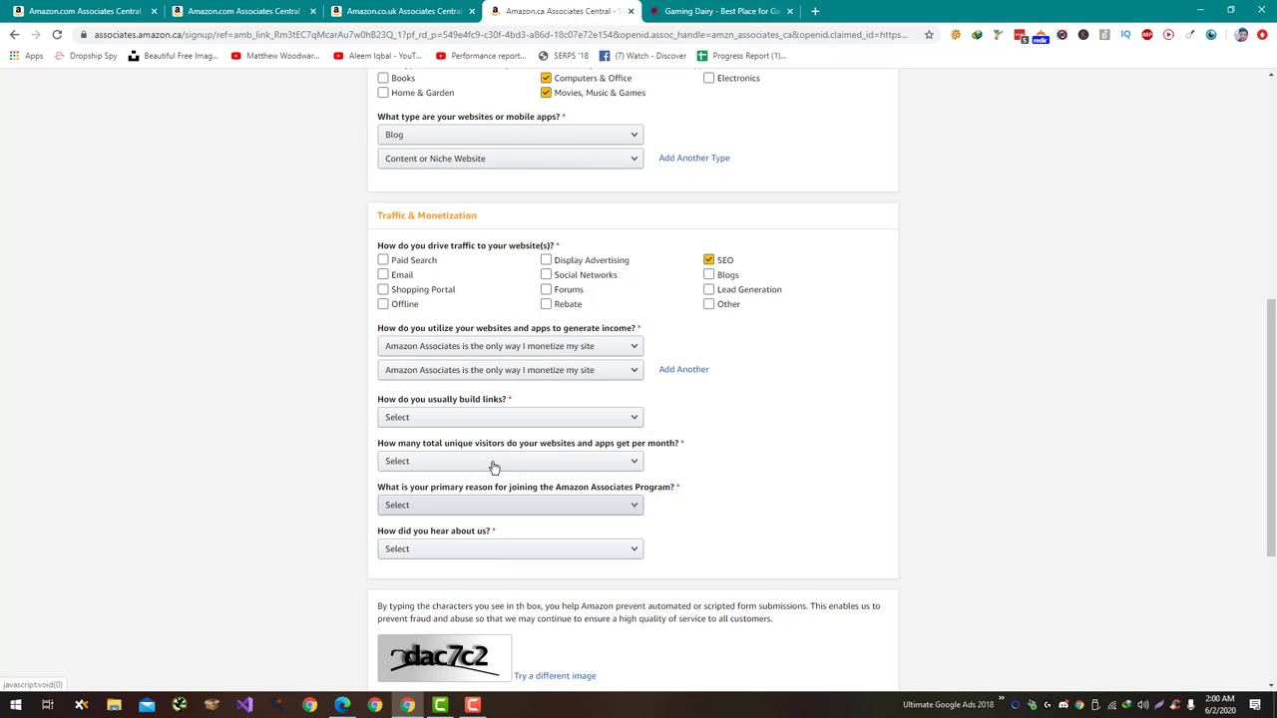
- Choose Blog Editor links, 501 to 5,000 visitors, To monetize my site, and From the Amazon.ca Website
left_click(490, 420)
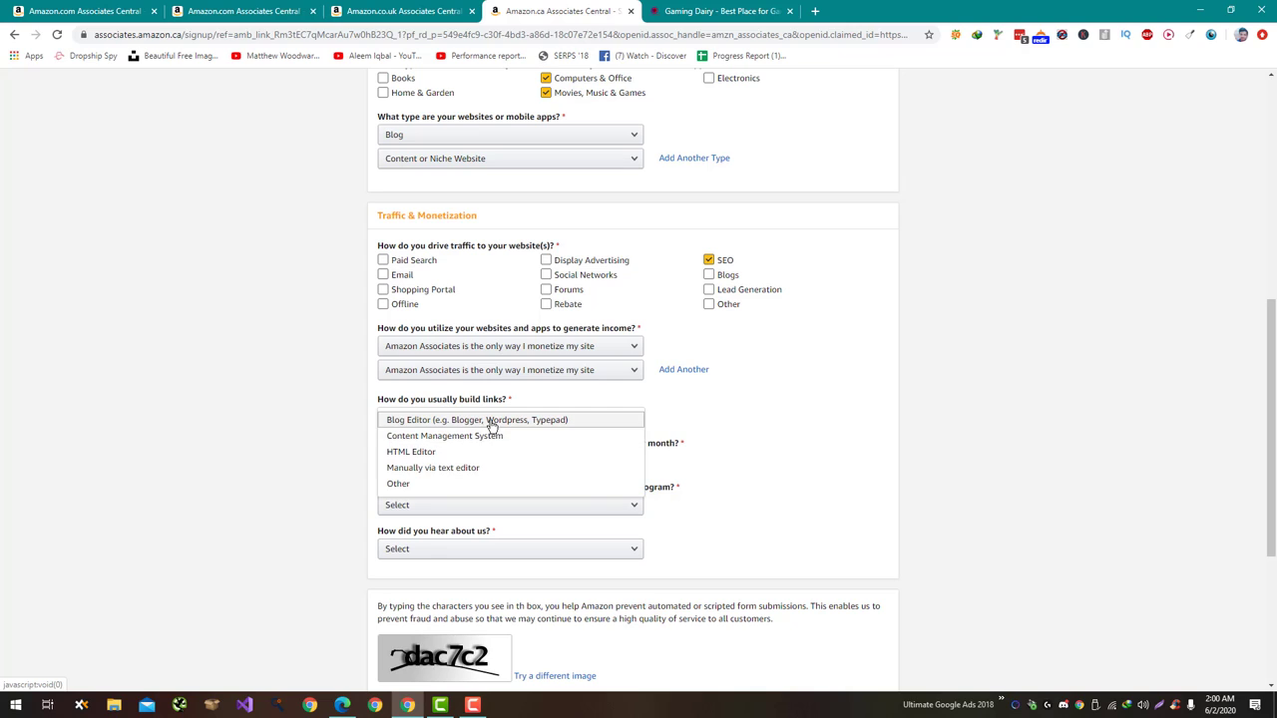
left_click(488, 421)
left_click(489, 461)
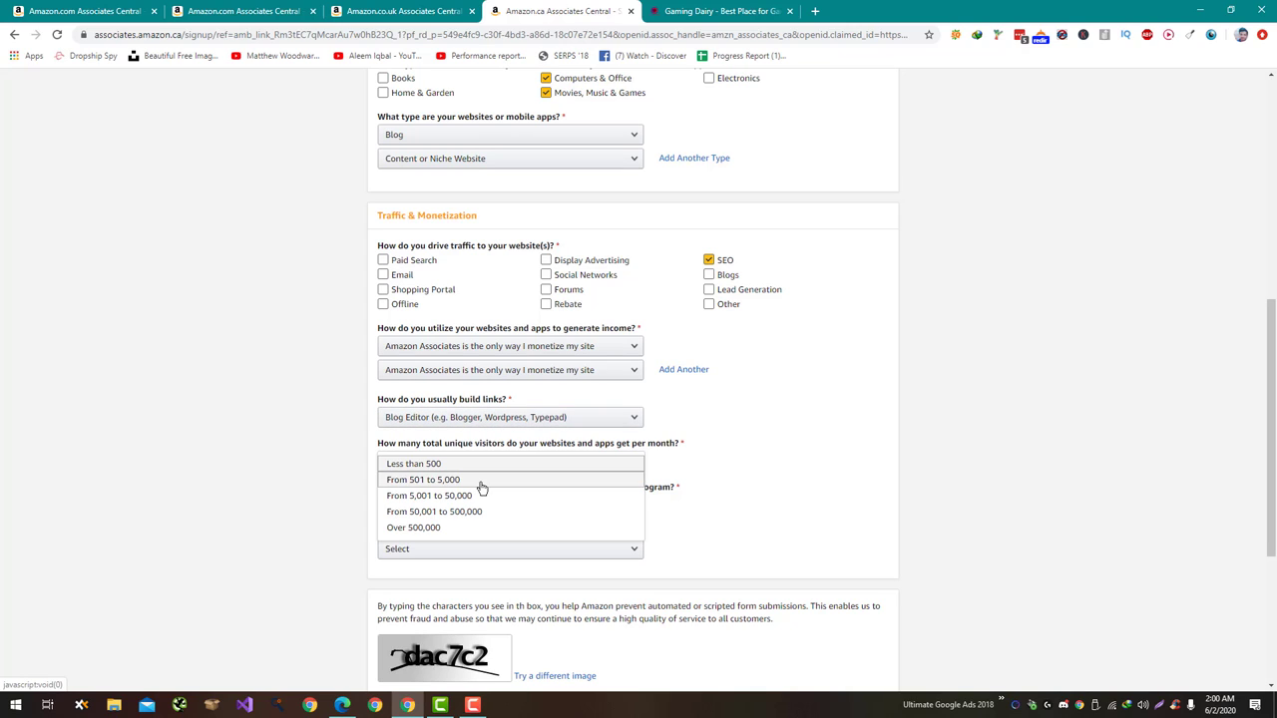
left_click(482, 485)
left_click(473, 505)
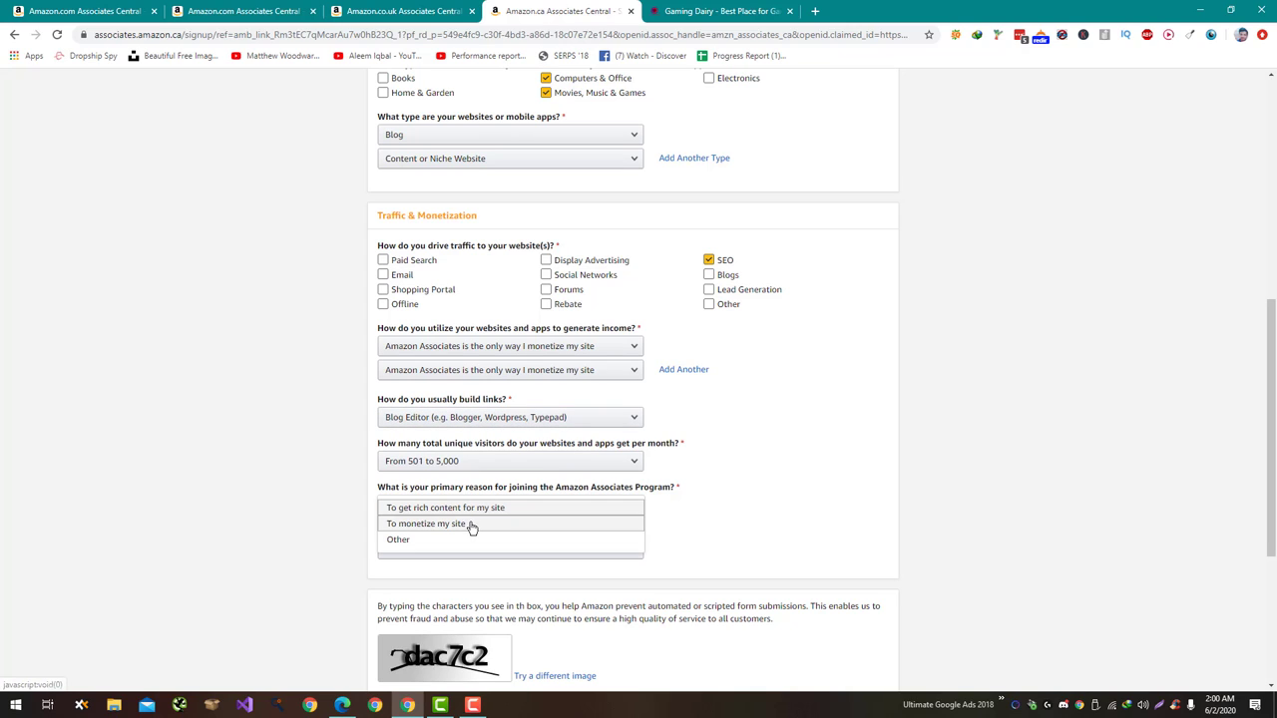
left_click(473, 522)
left_click(469, 549)
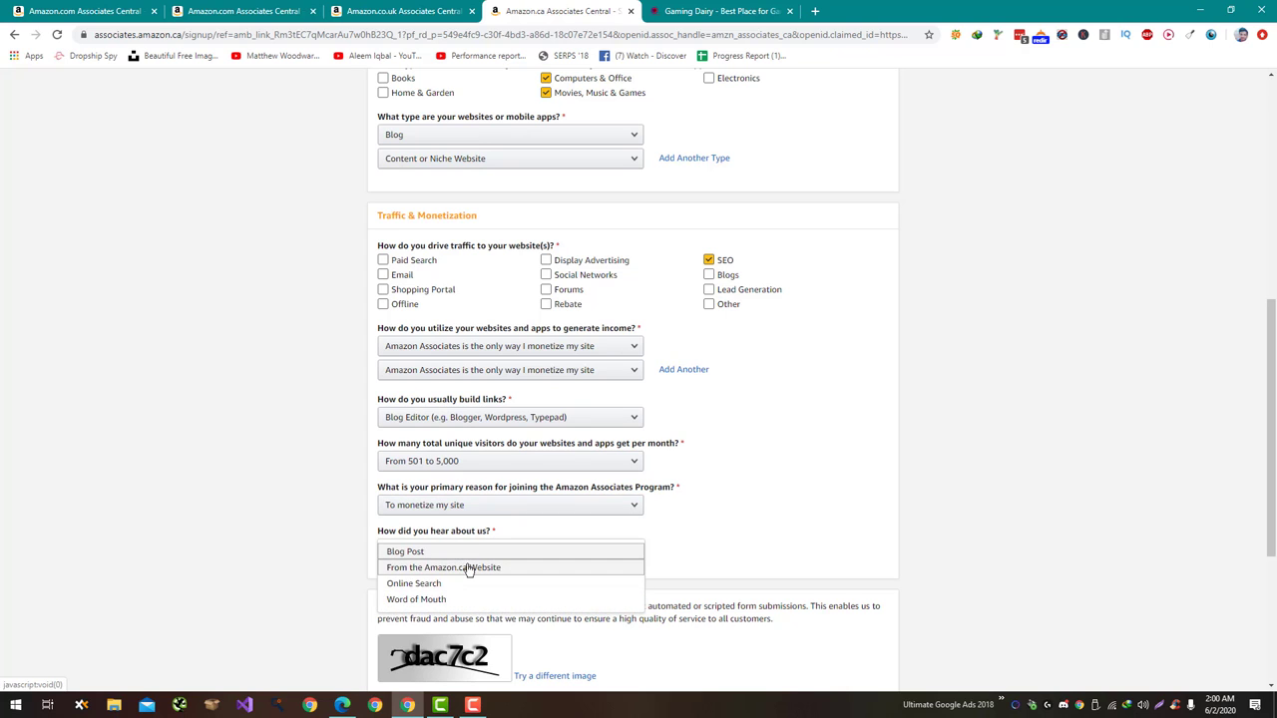
left_click(470, 567)
- Enter the captcha, accept the Operating Agreement, submit the Canada profile, and return to the UK page
scroll(473, 554, "down", 3)
left_click(439, 446)
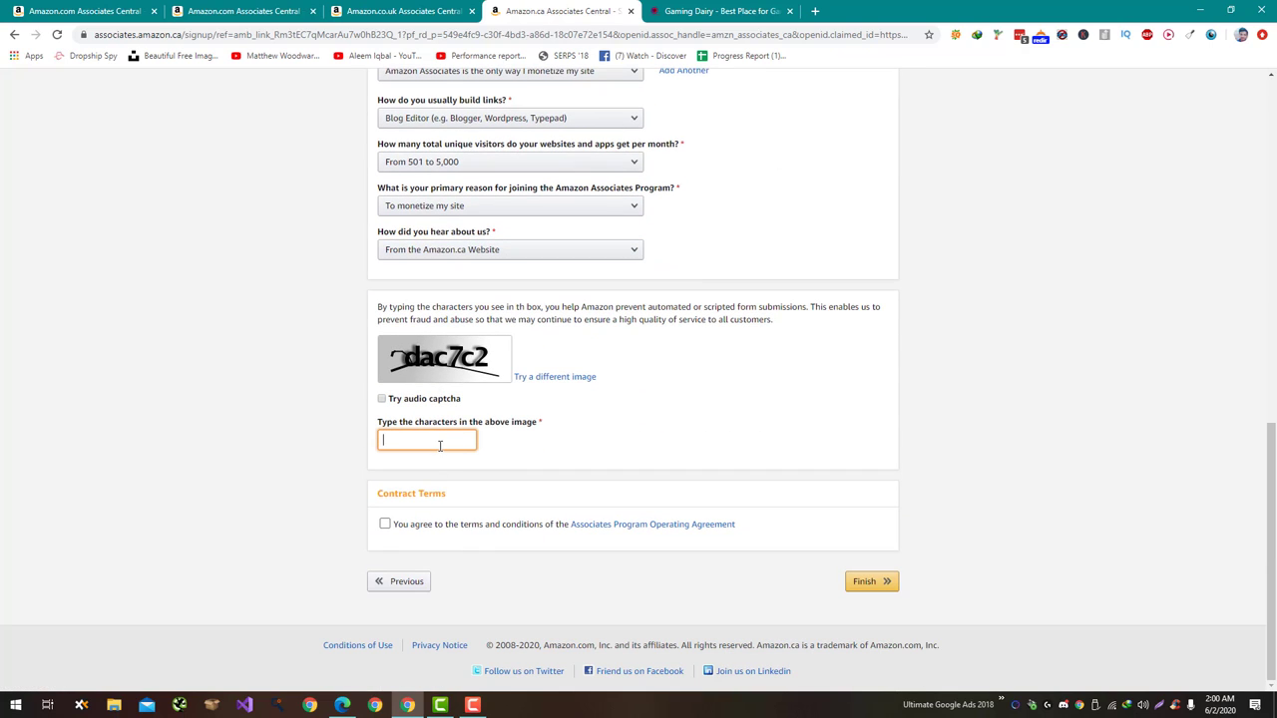
type("dac7c2")
left_click(384, 524)
left_click(887, 586)
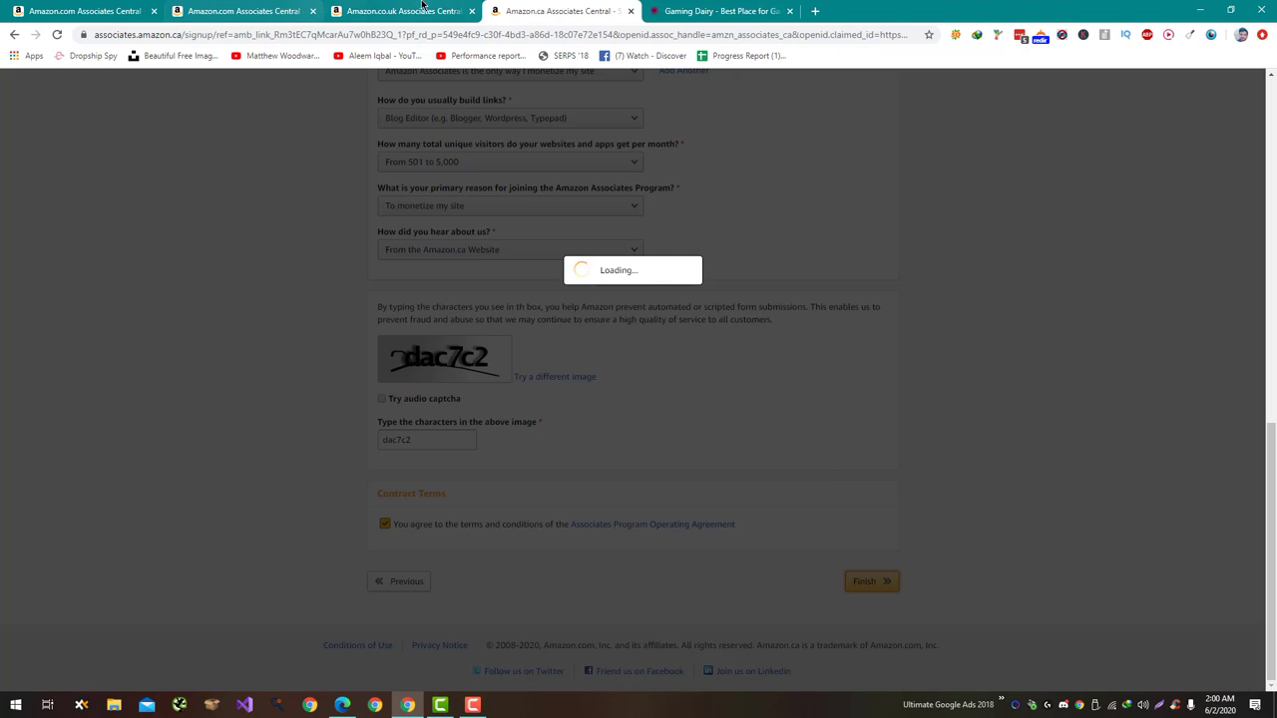
left_click(423, 10)
scroll(444, 517, "down", 3)
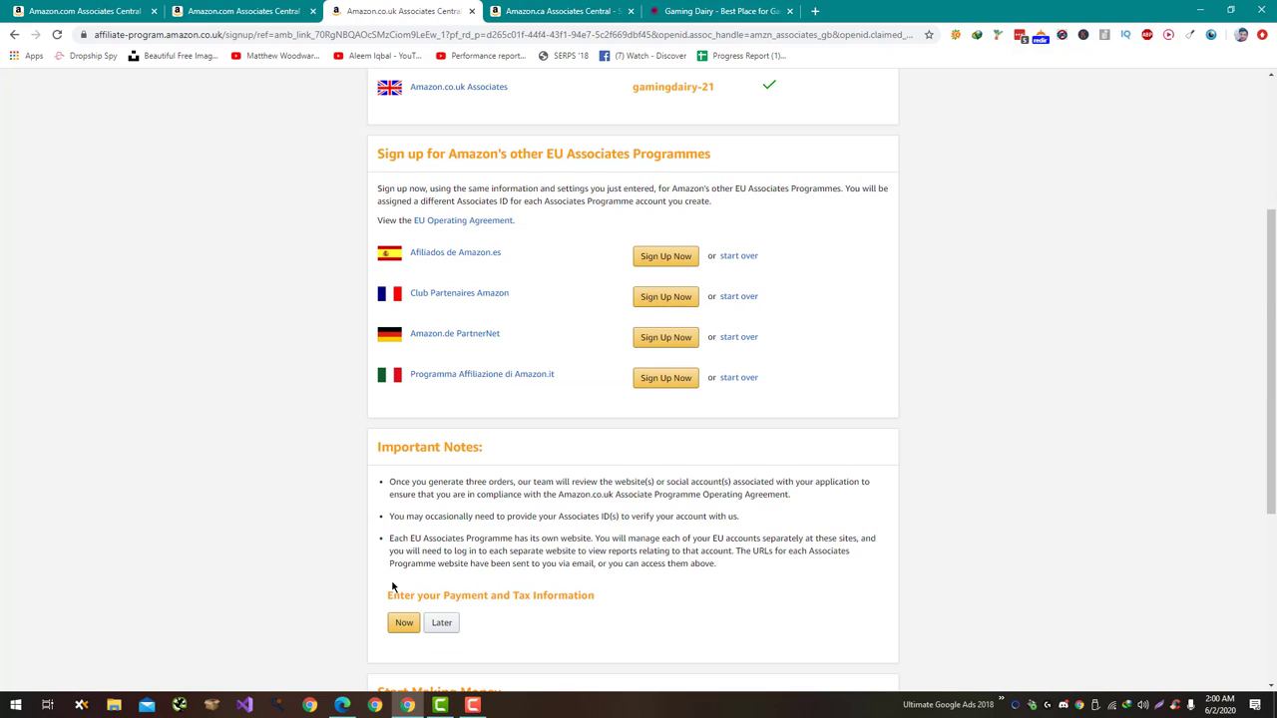
- Start UK payment and tax setup and sign in again with the account password
scroll(393, 588, "down", 2)
scroll(393, 587, "up", 5)
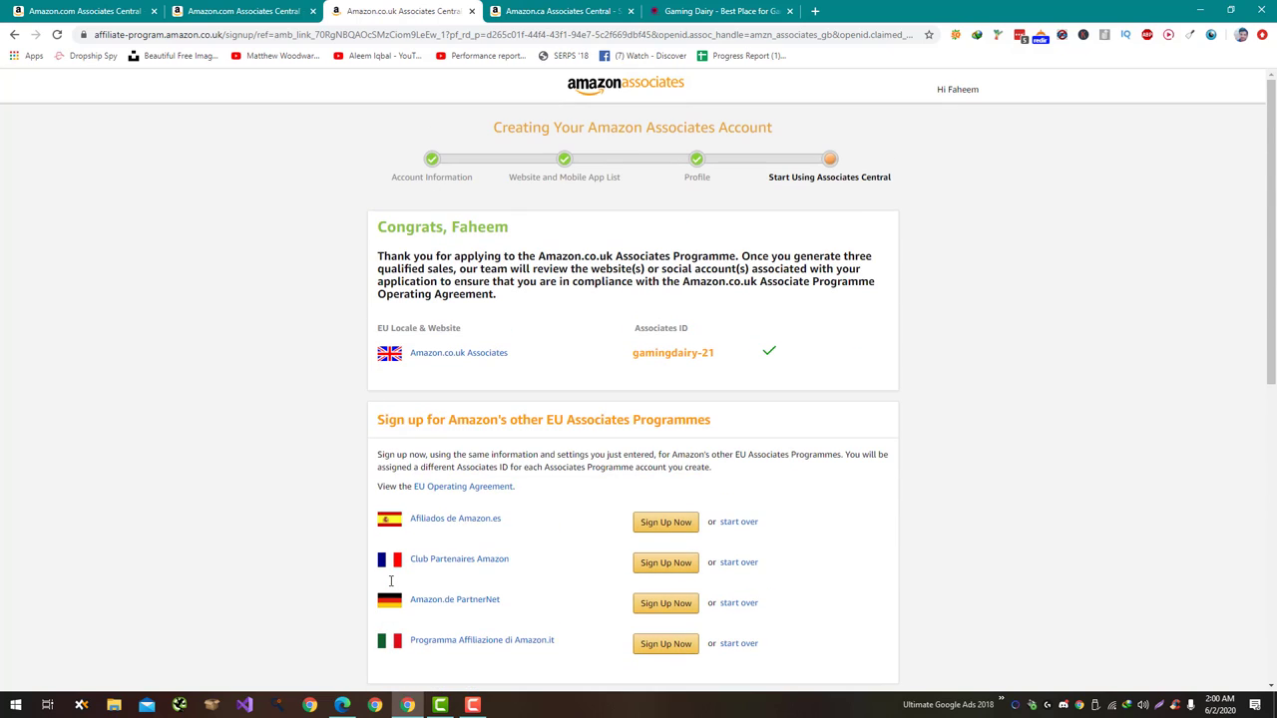
scroll(391, 581, "down", 4)
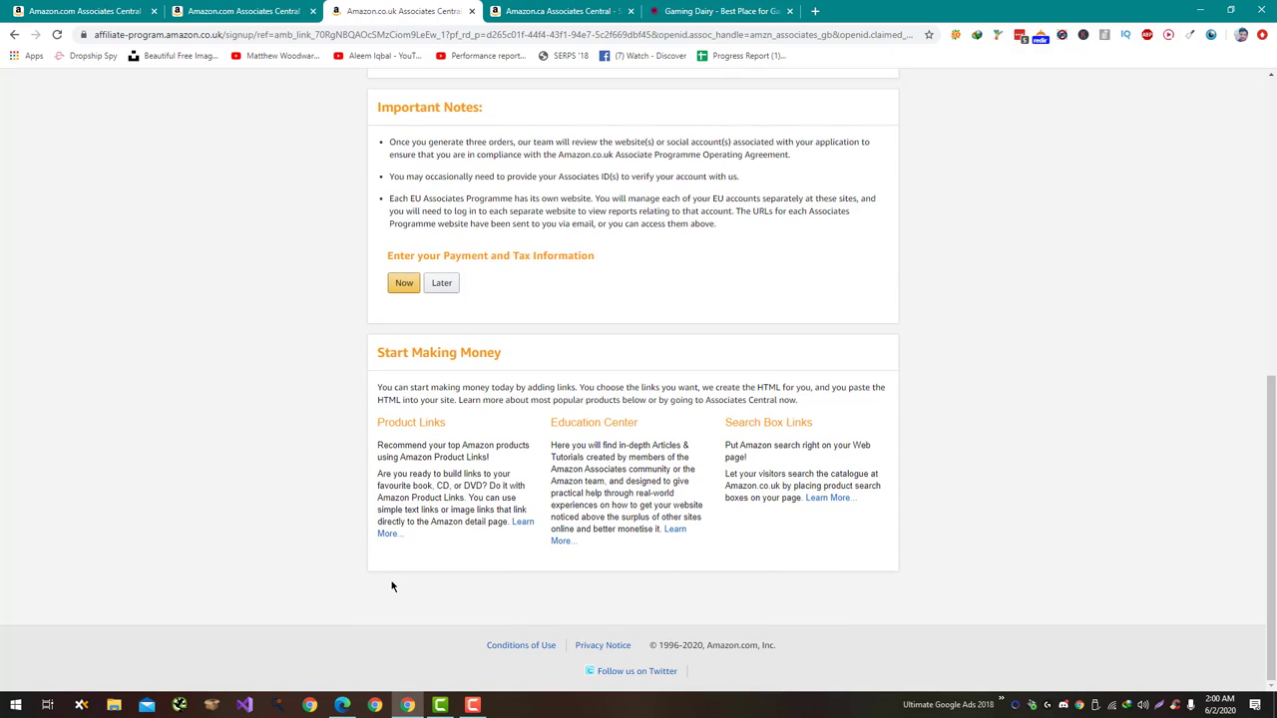
left_click(397, 484)
scroll(385, 515, "up", 3)
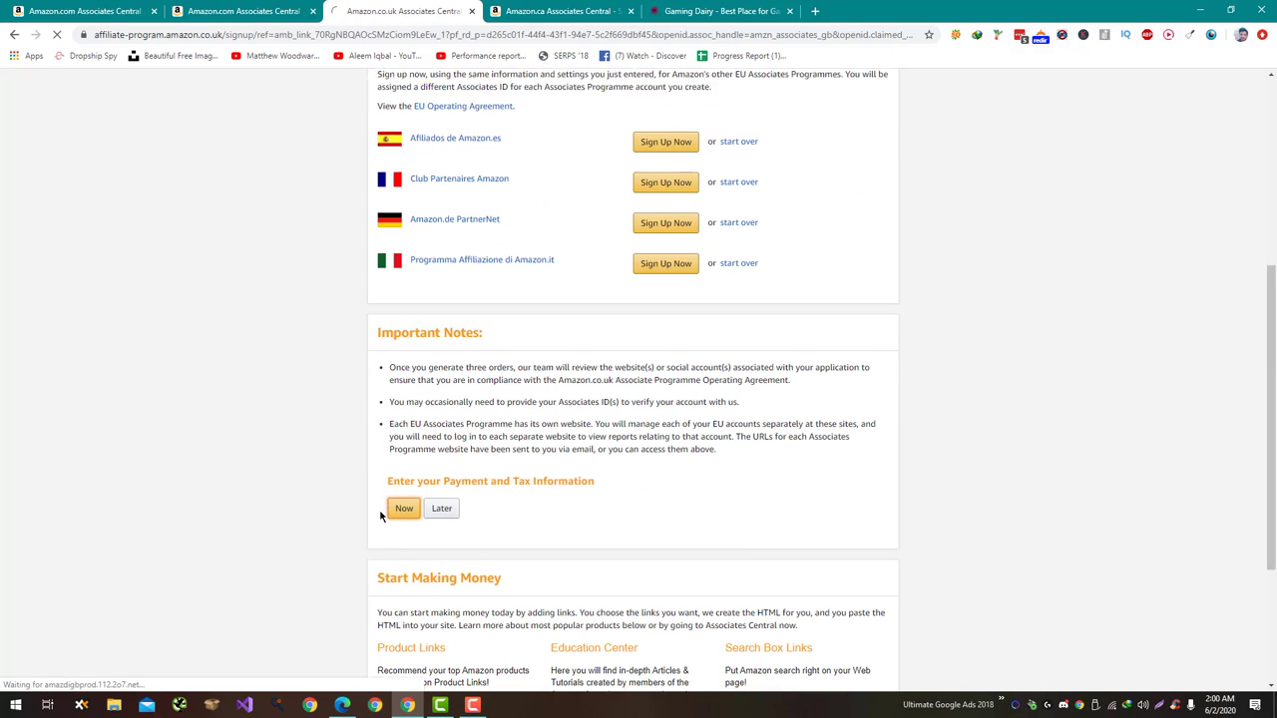
scroll(381, 516, "up", 2)
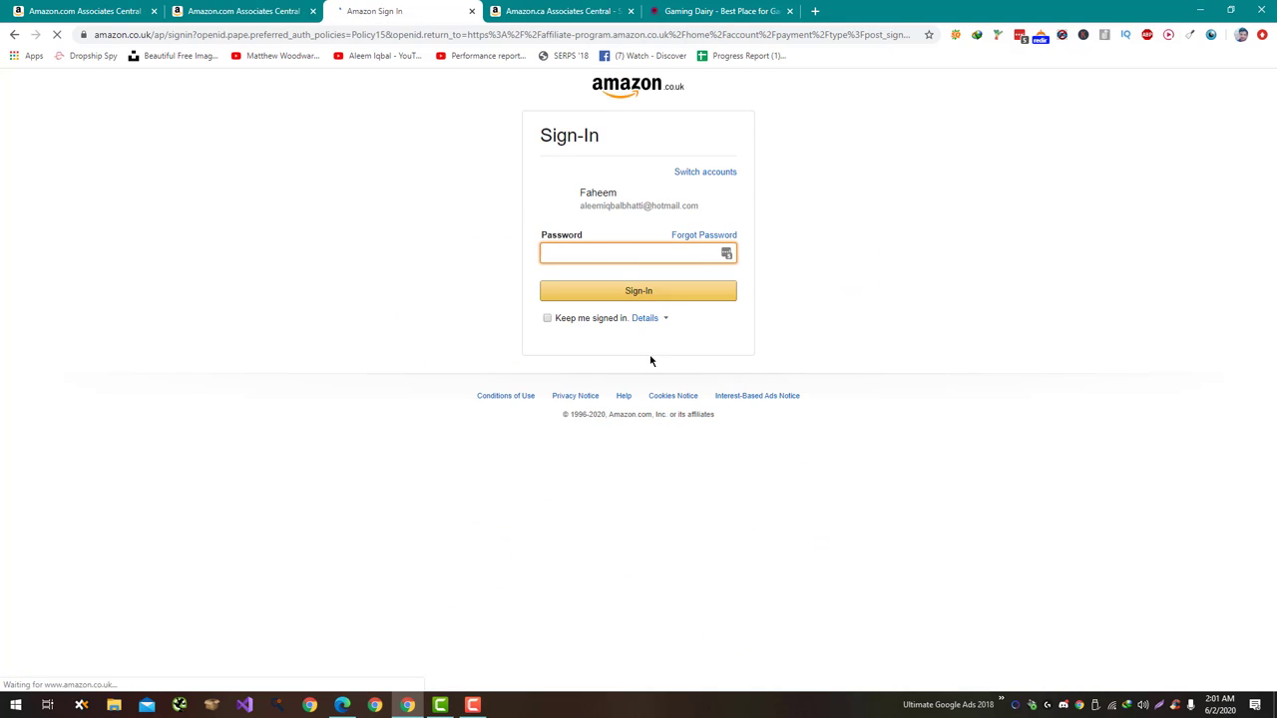
left_click(615, 290)
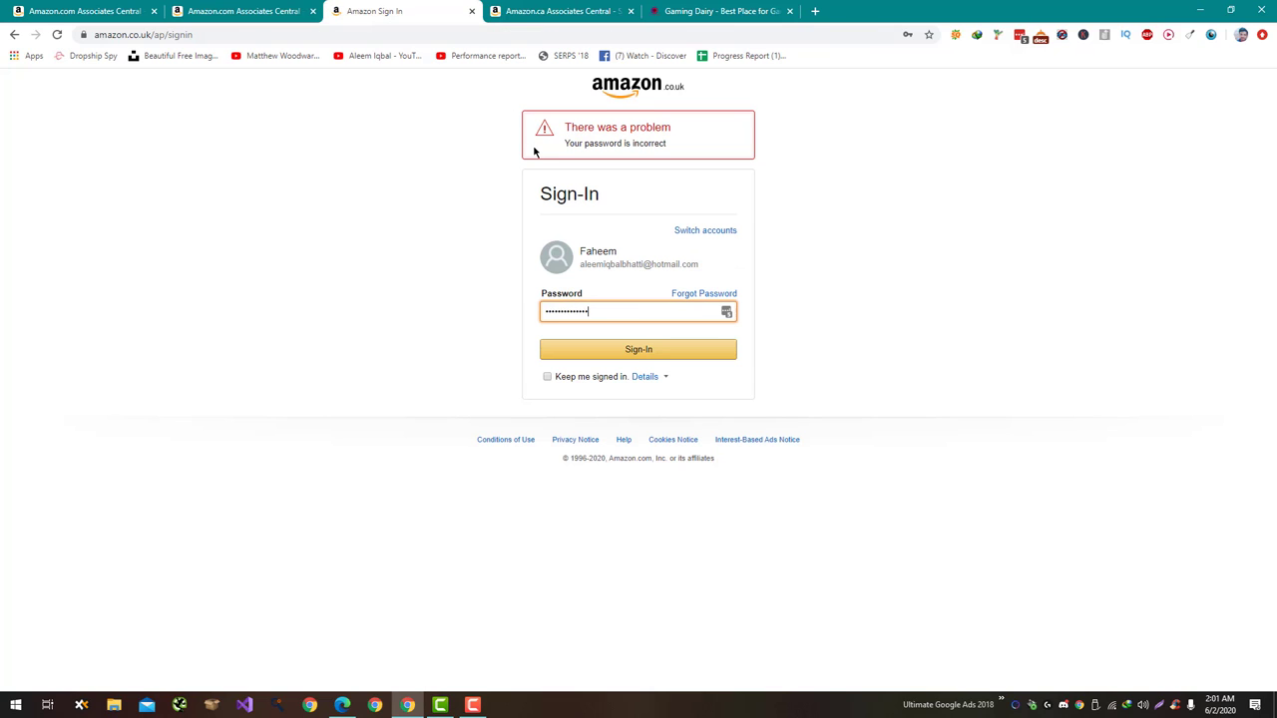
type("•••••••••")
key("Return")
- Start Canada payment and tax setup and sign in, replacing the autofilled password
key("ctrl+Tab")
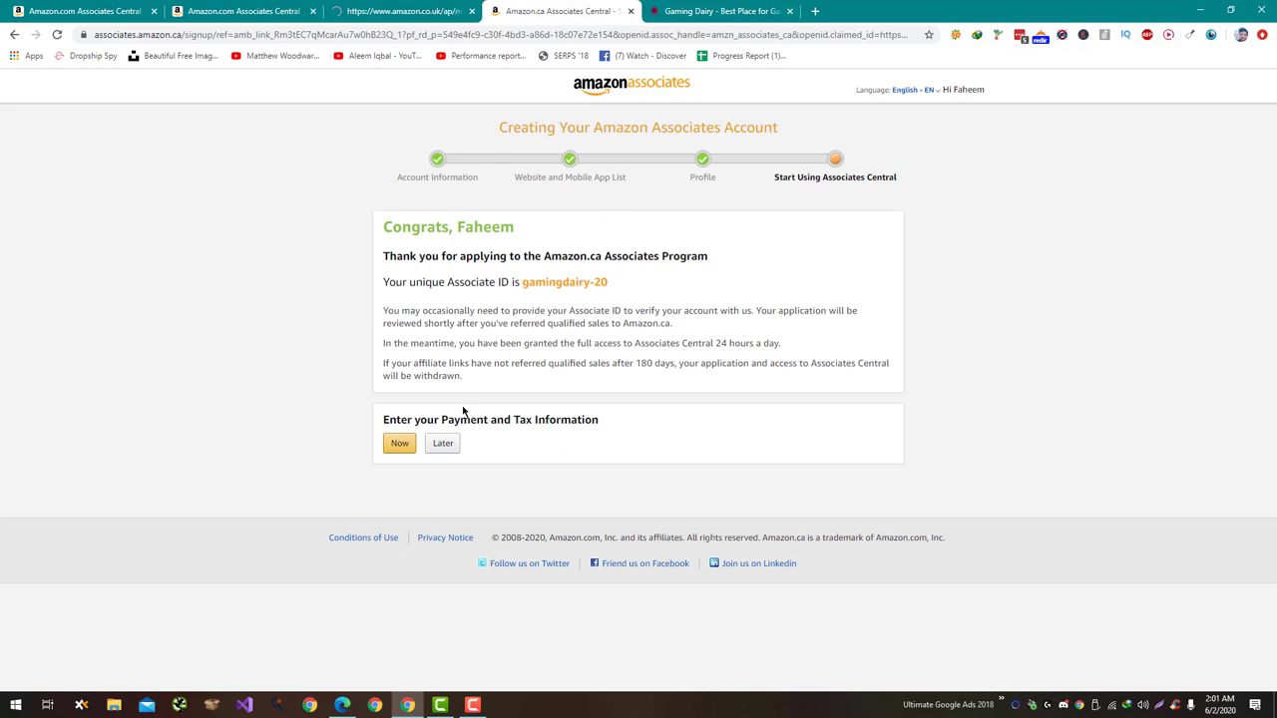
left_click(400, 445)
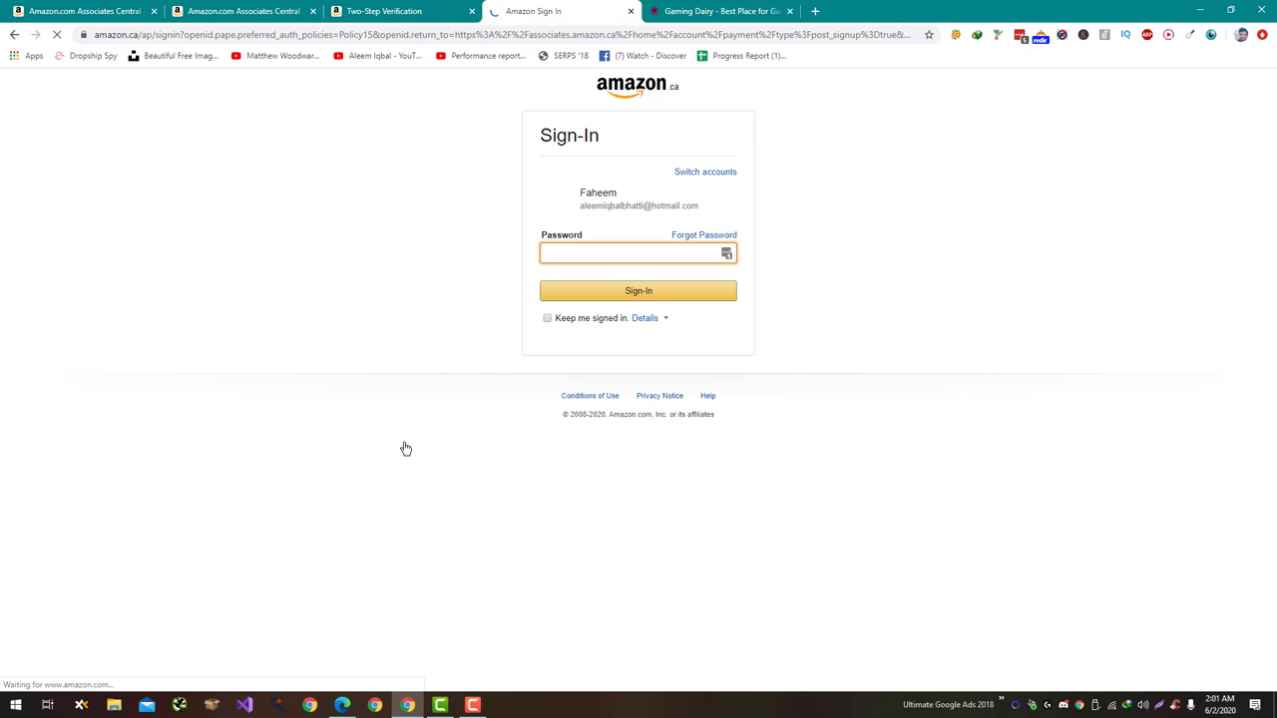
key("ctrl+a")
type("•••••")
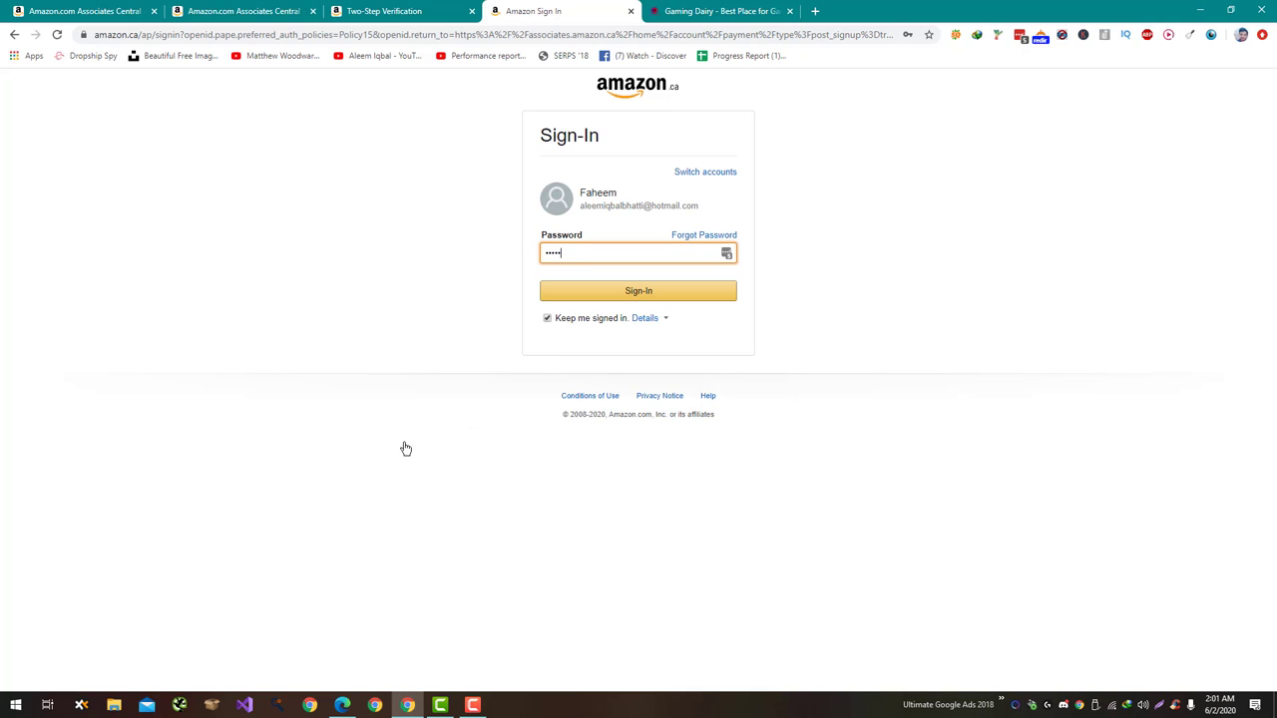
type("••••••••")
key("Return")
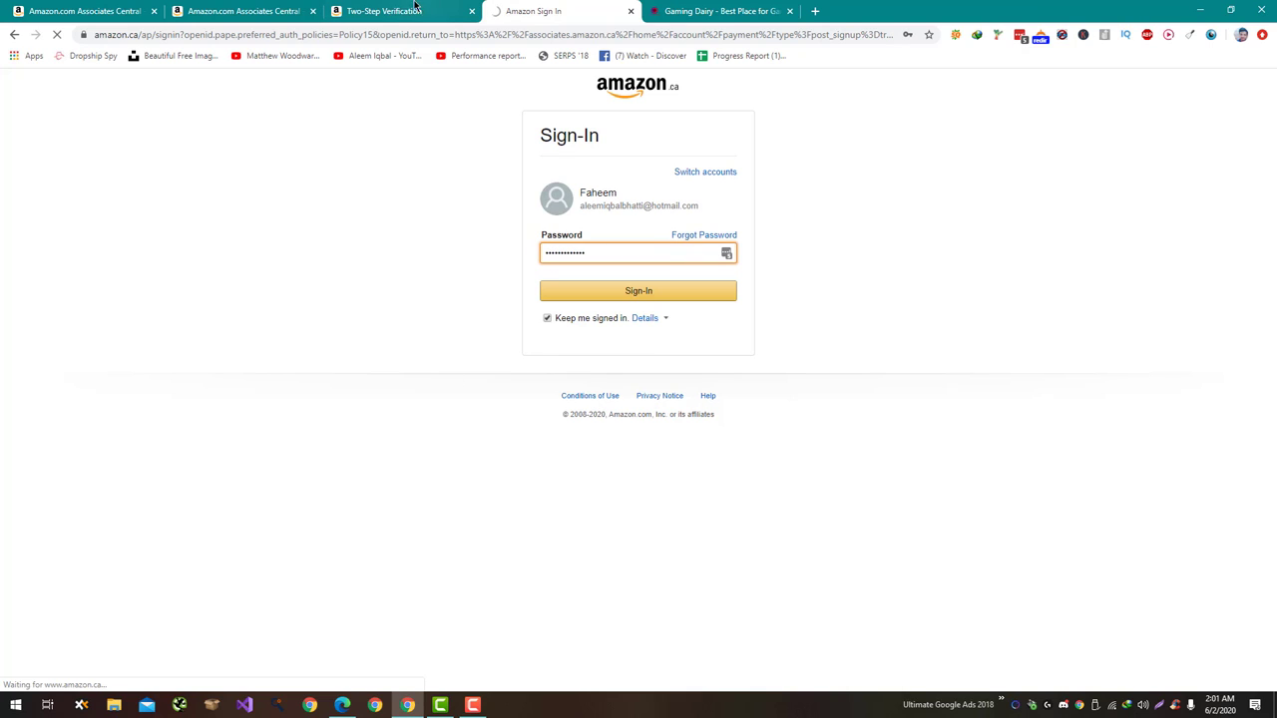
left_click(415, 9)
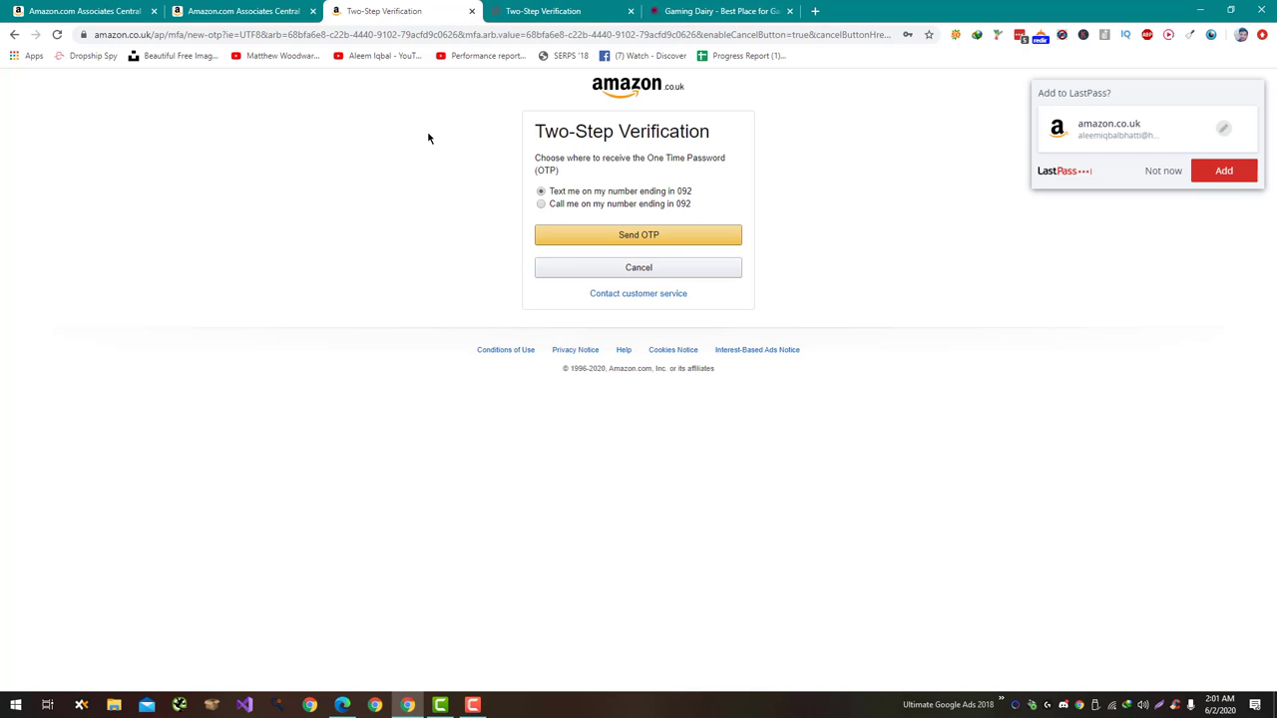
- Send the UK one-time password by text and submit the received code
left_click(604, 238)
left_click(556, 9)
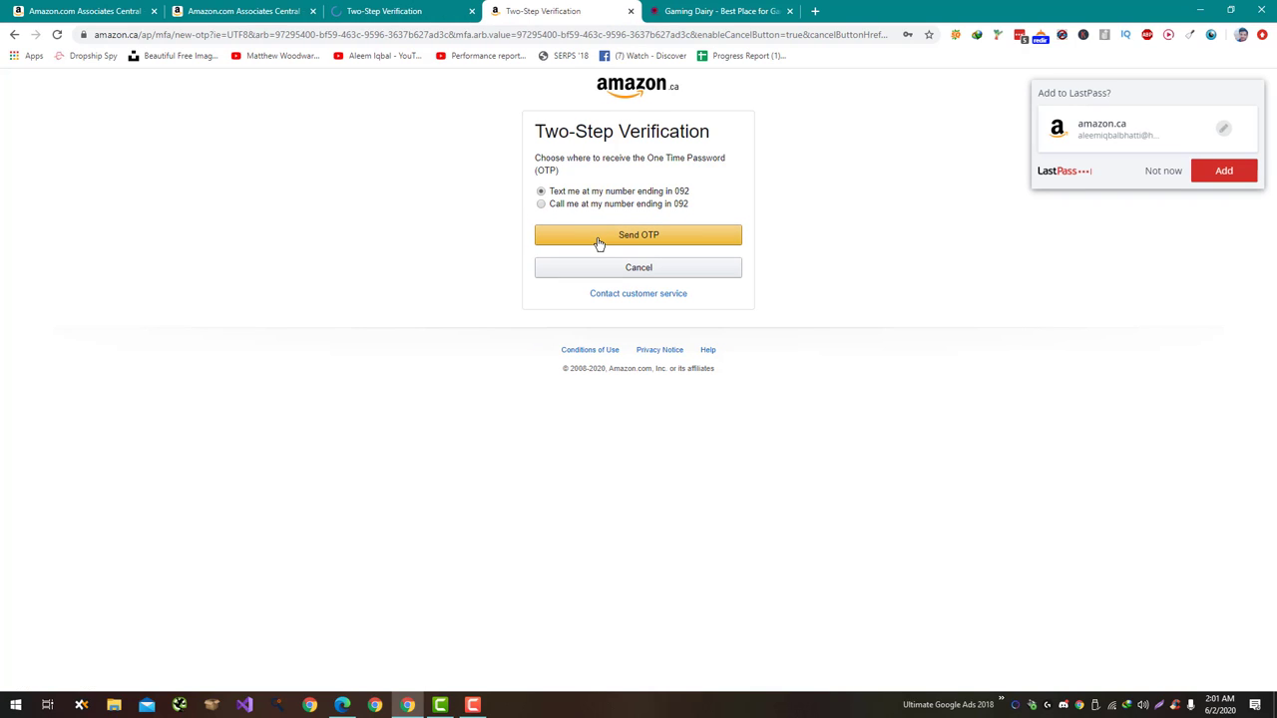
left_click(435, 8)
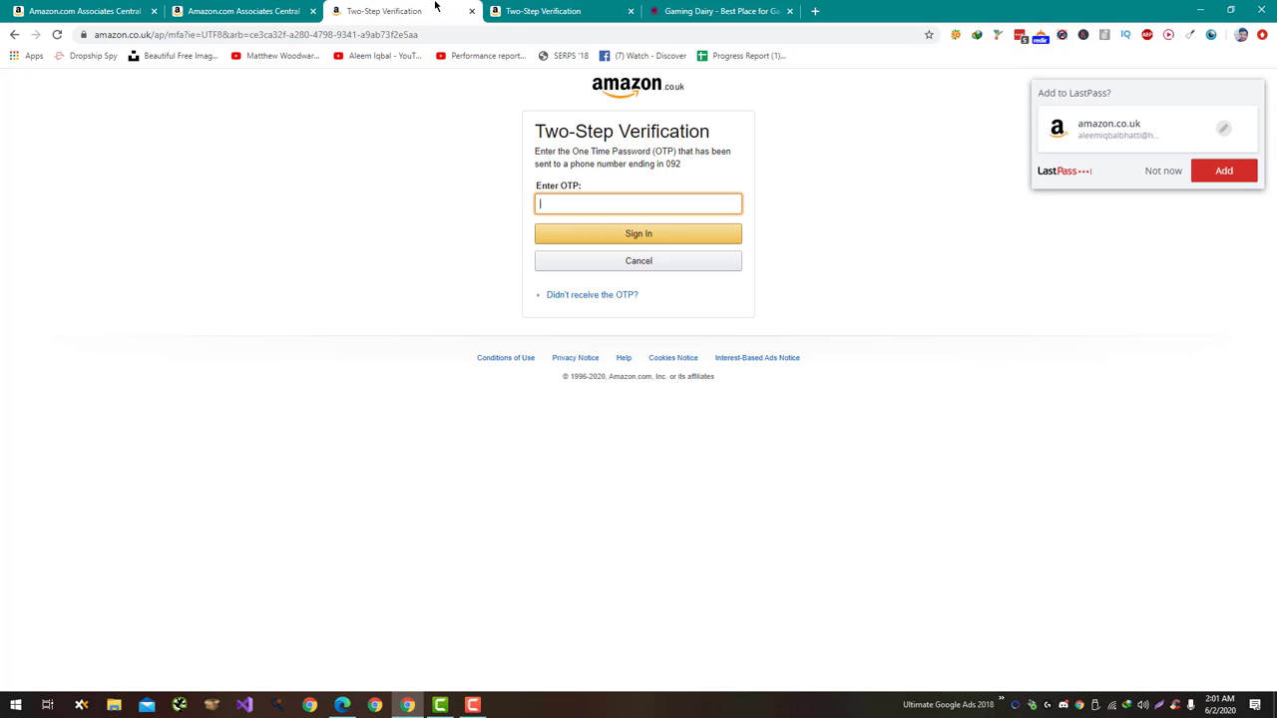
key("Return")
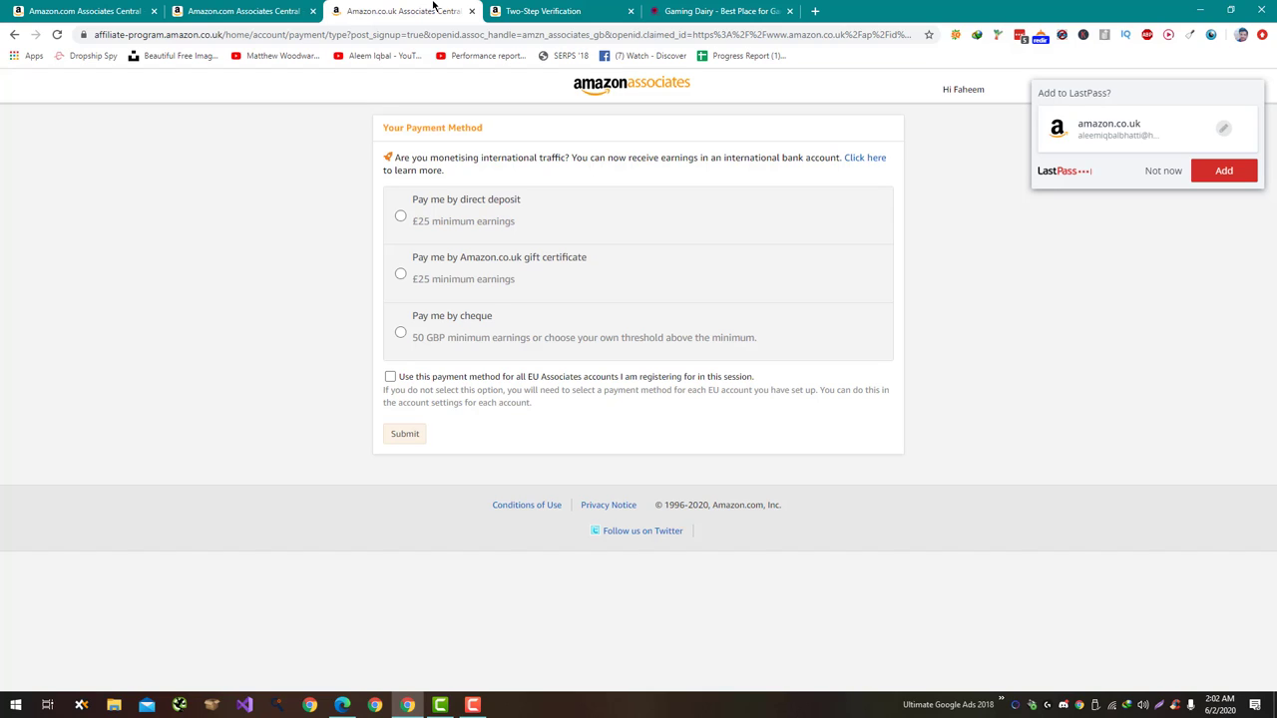
- Send the Canada one-time password by text from the amazon.ca verification tab
left_click(546, 11)
left_click(574, 240)
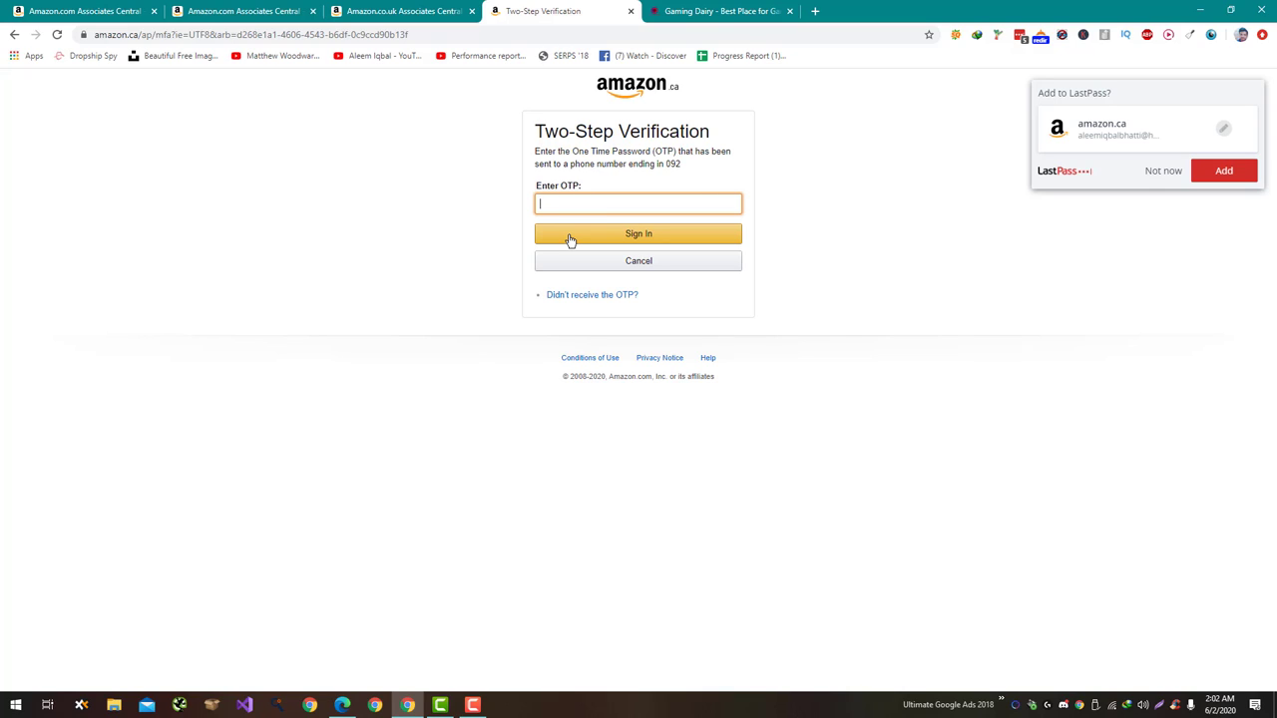
- Submit the Canada verification code, then enter and submit the newly texted code after the error
left_click(569, 239)
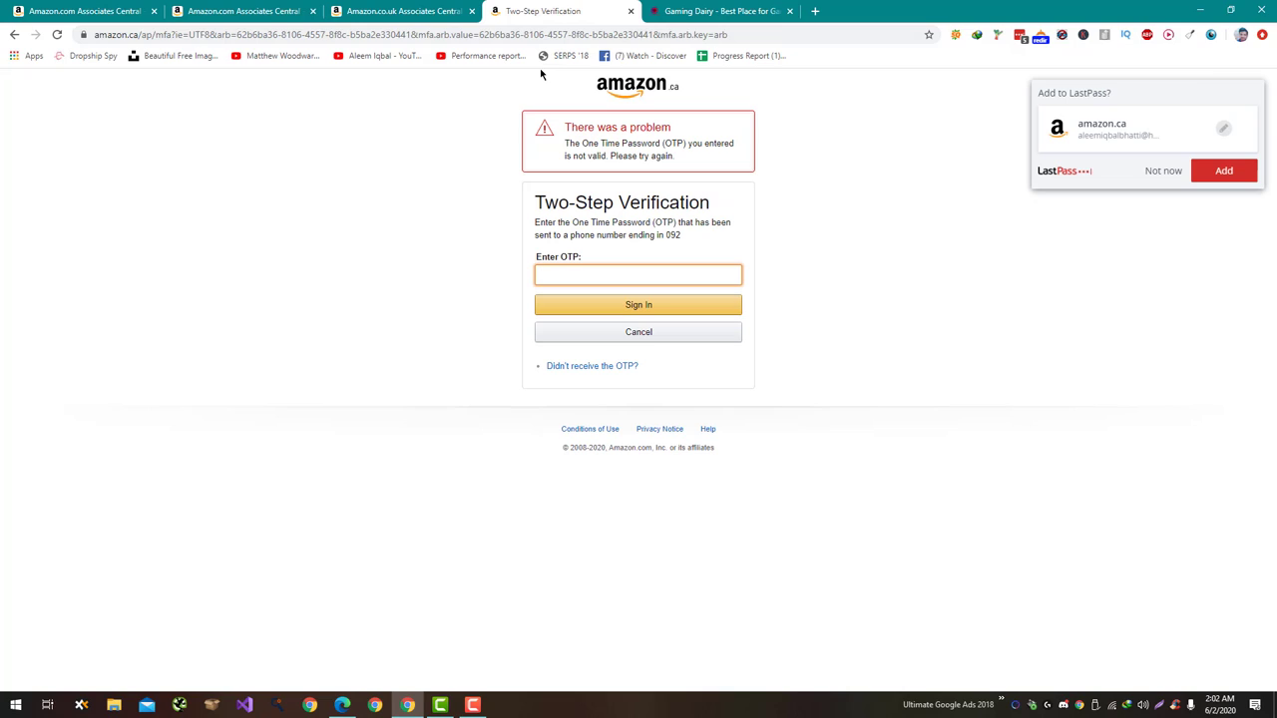
key("Return")
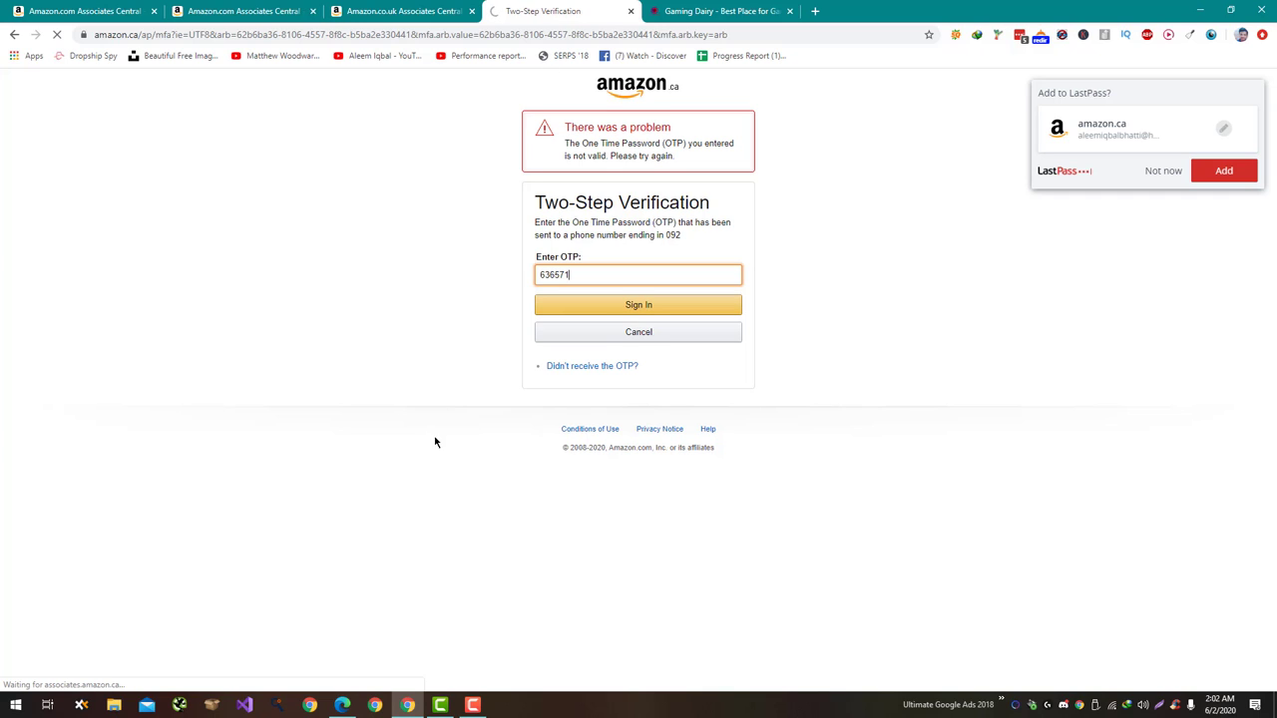
- Choose direct deposit for UK payments while checking on the Canada verification tab
left_click(404, 12)
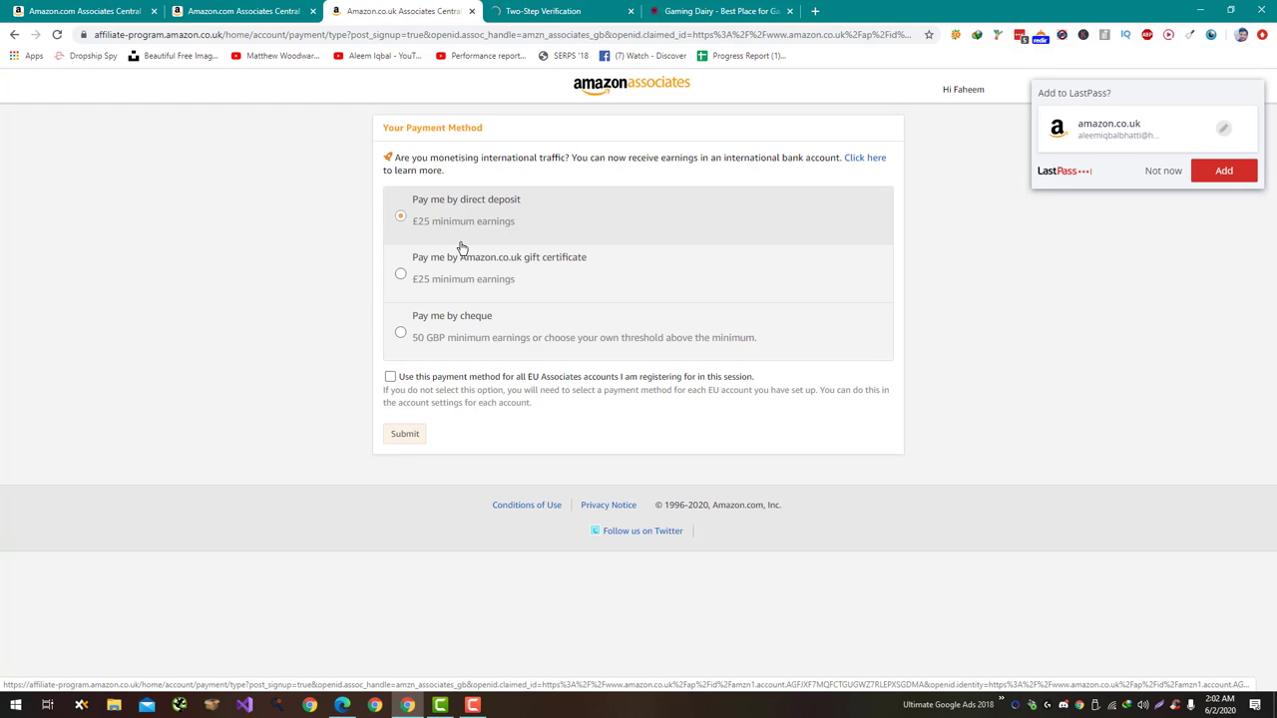
key("ctrl+Tab")
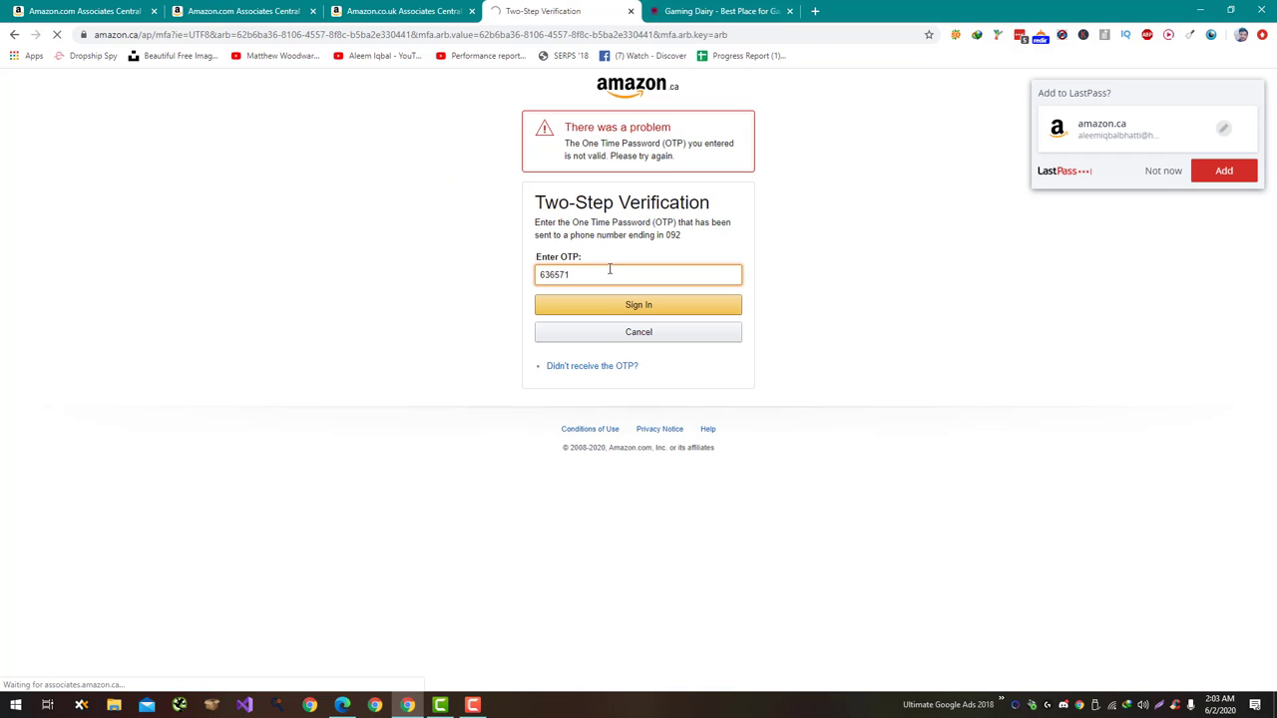
left_click(417, 15)
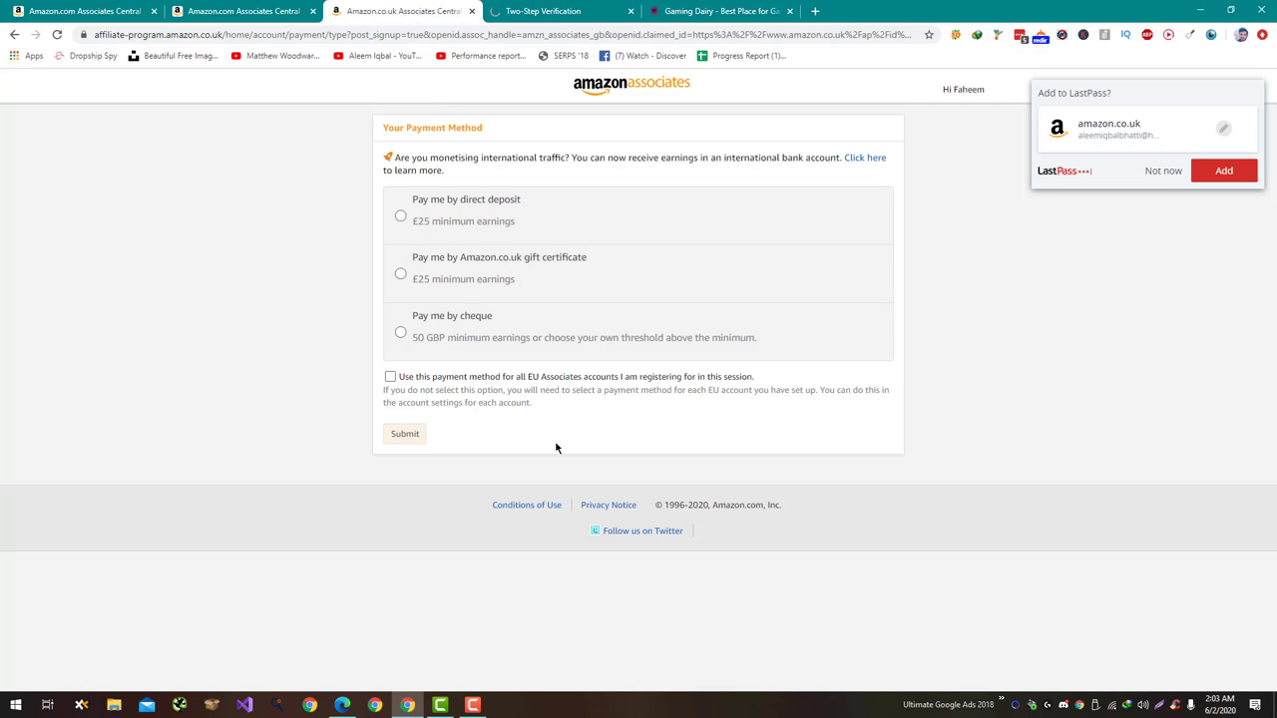
left_click(572, 221)
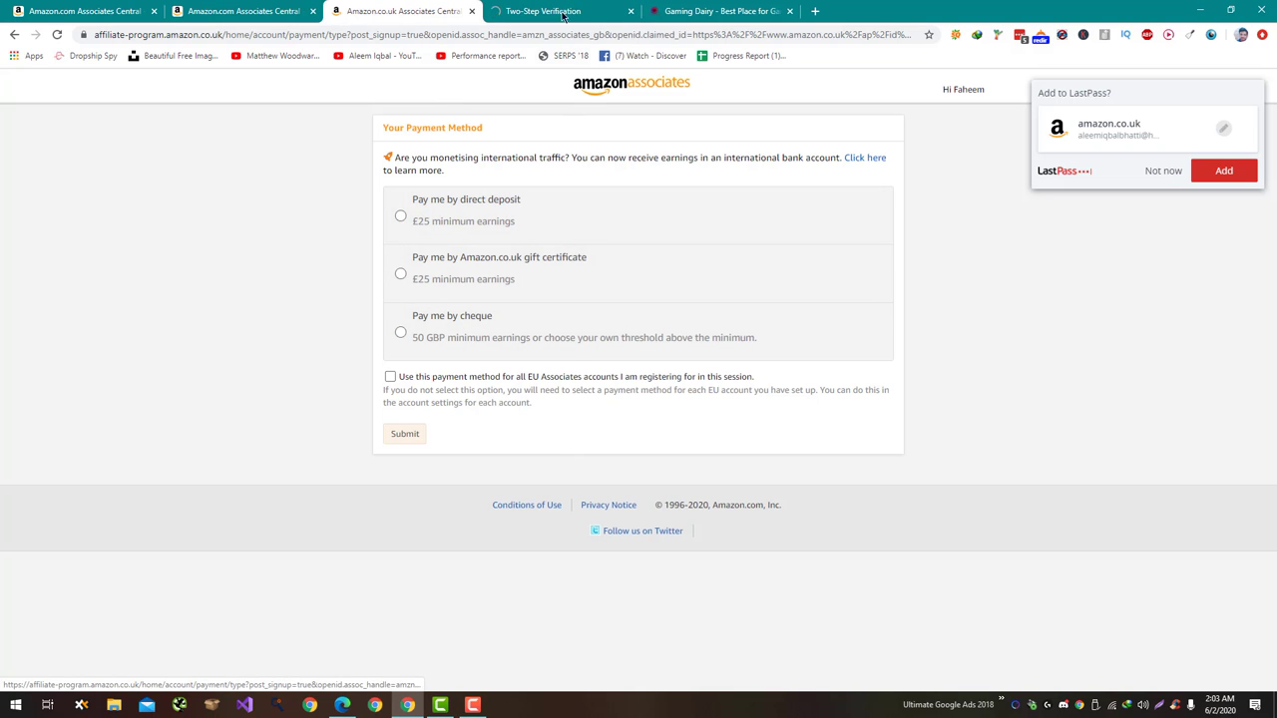
left_click(562, 15)
left_click(420, 7)
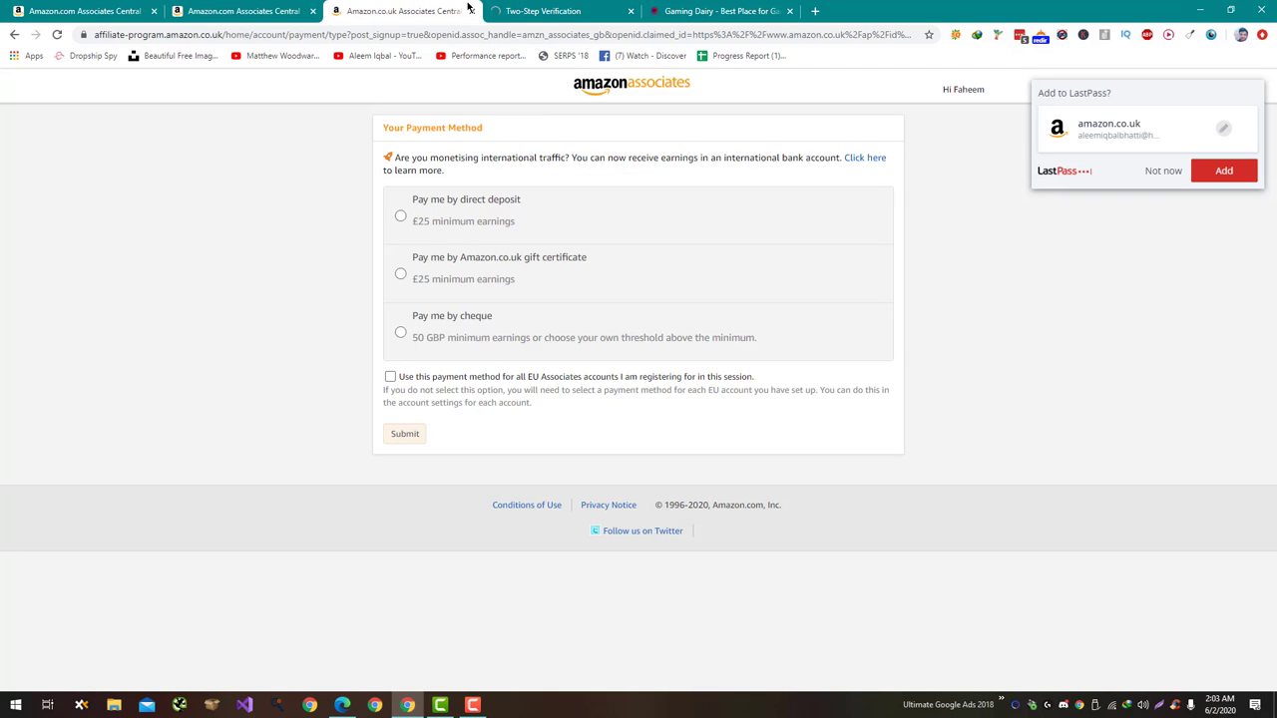
left_click(528, 7)
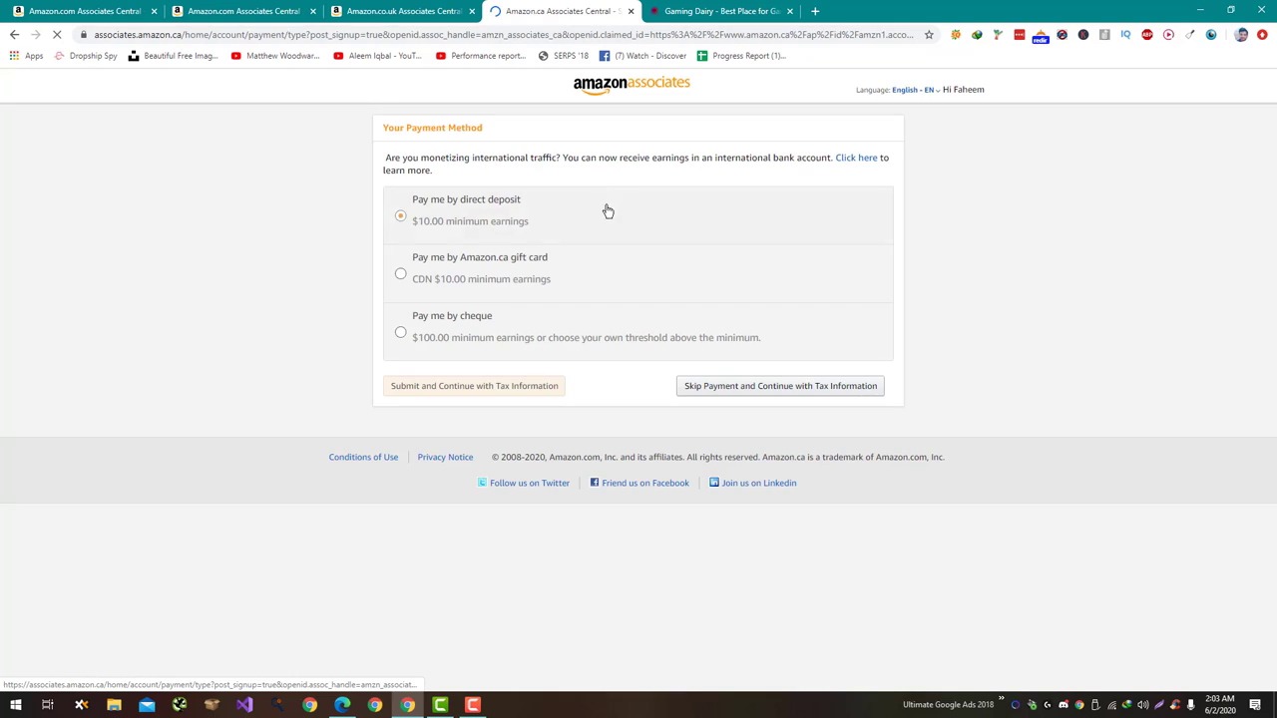
- Skip Canada payment for tax information and submit the UK direct deposit choice
left_click(598, 236)
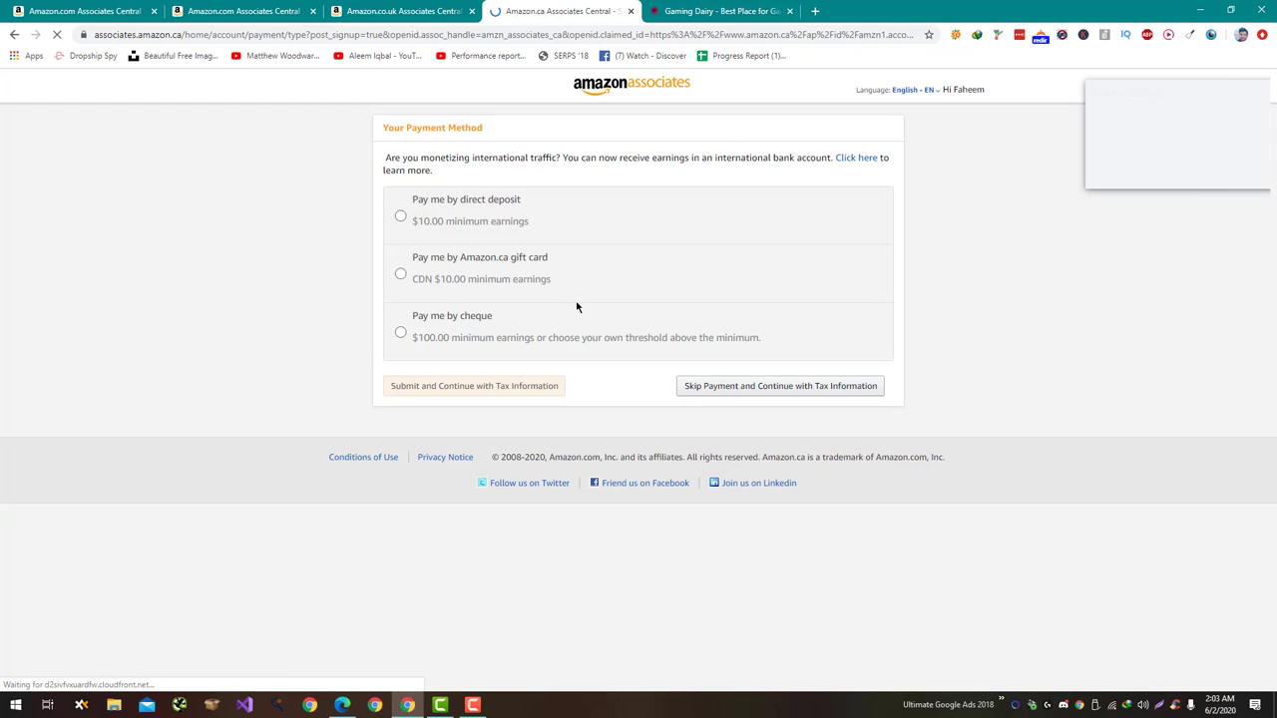
left_click(698, 386)
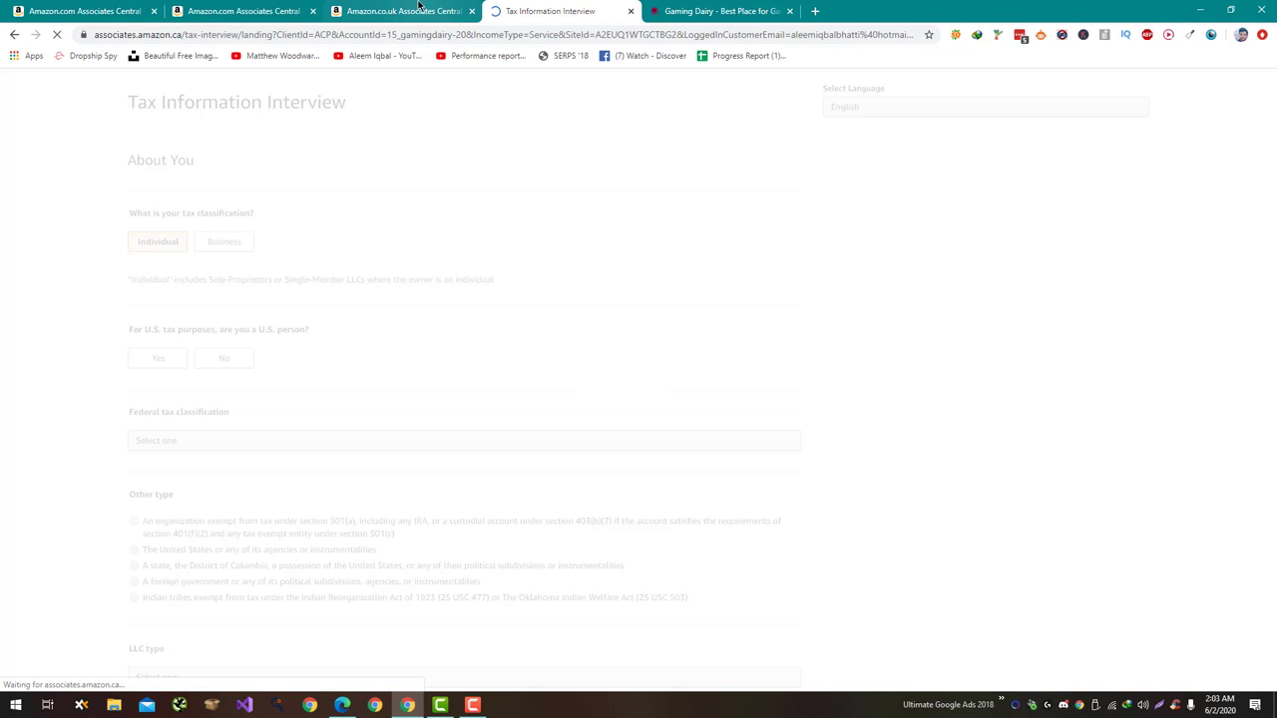
left_click(424, 10)
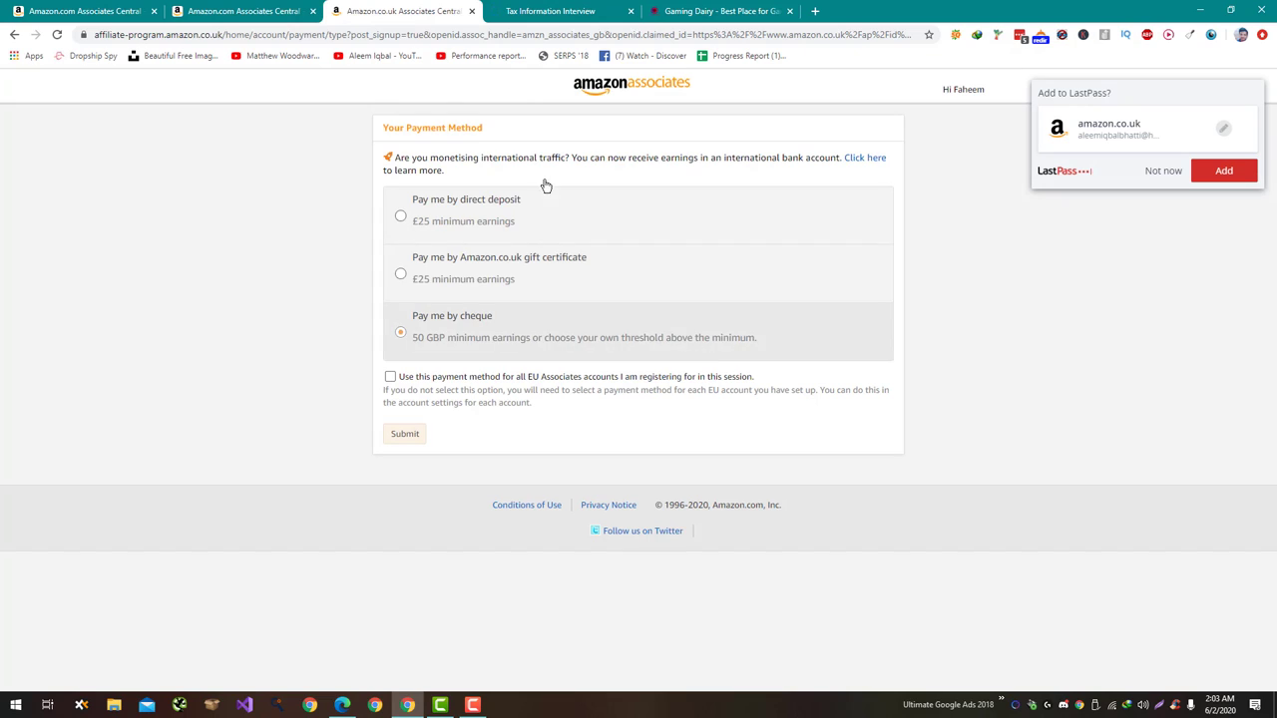
left_click(588, 87)
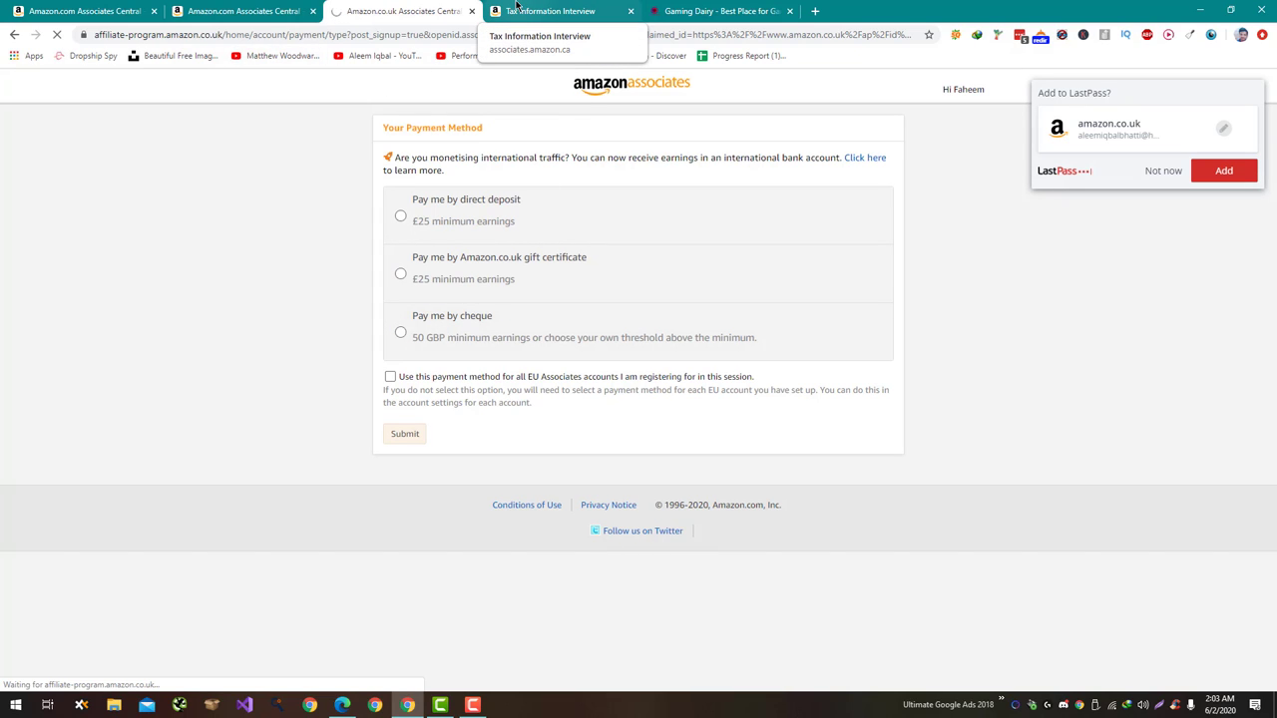
left_click(516, 8)
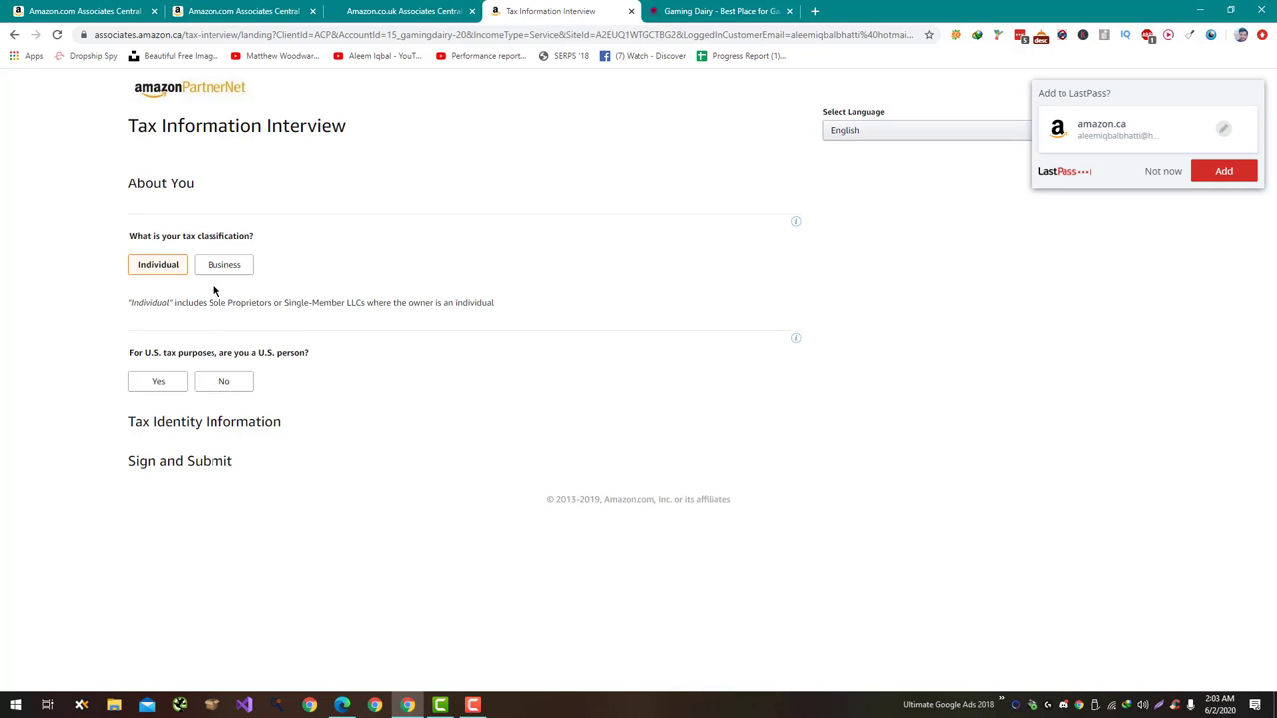
- Answer not a U.S. person, yes to intermediary agent, and enter the full name
left_click(223, 383)
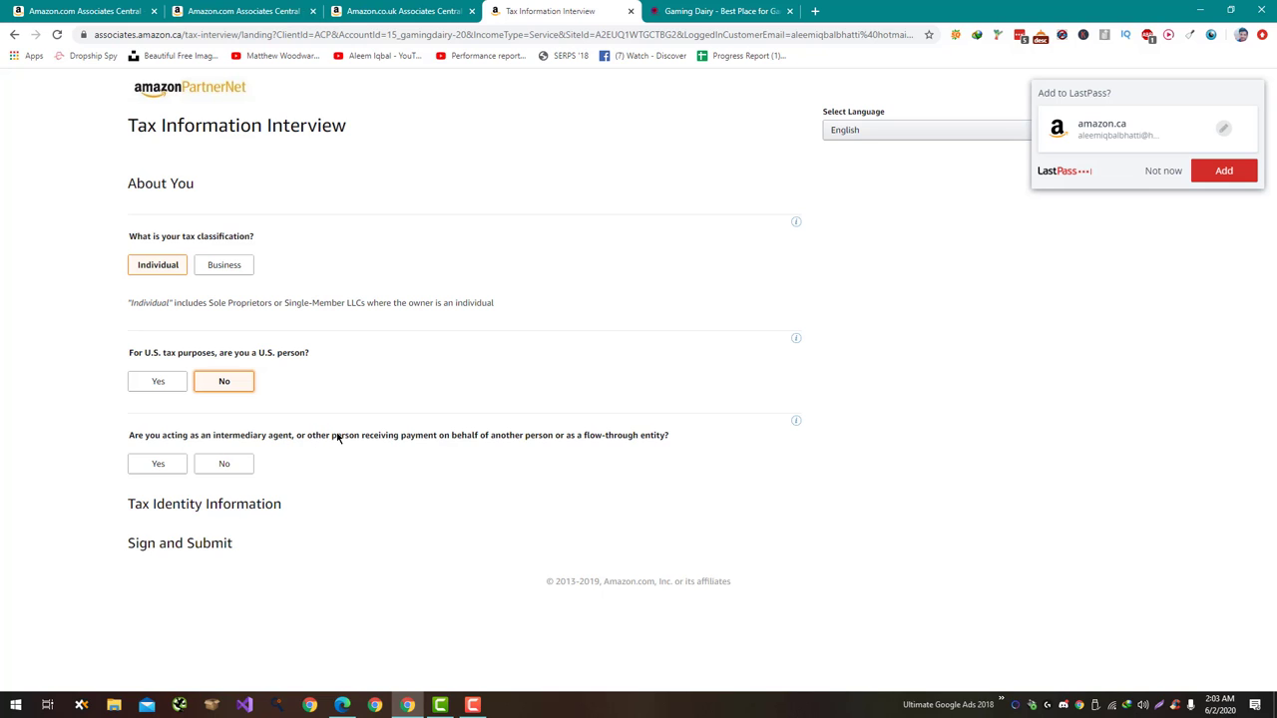
left_click(142, 462)
scroll(150, 458, "down", 2)
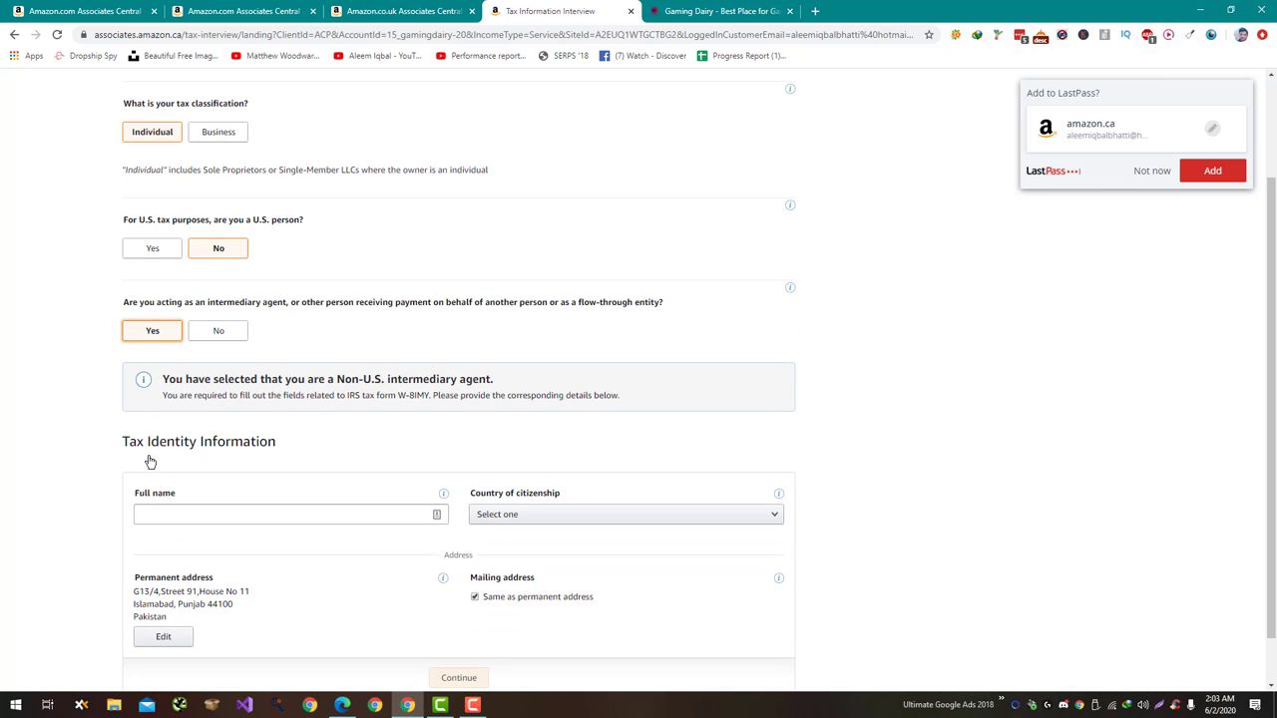
left_click(158, 462)
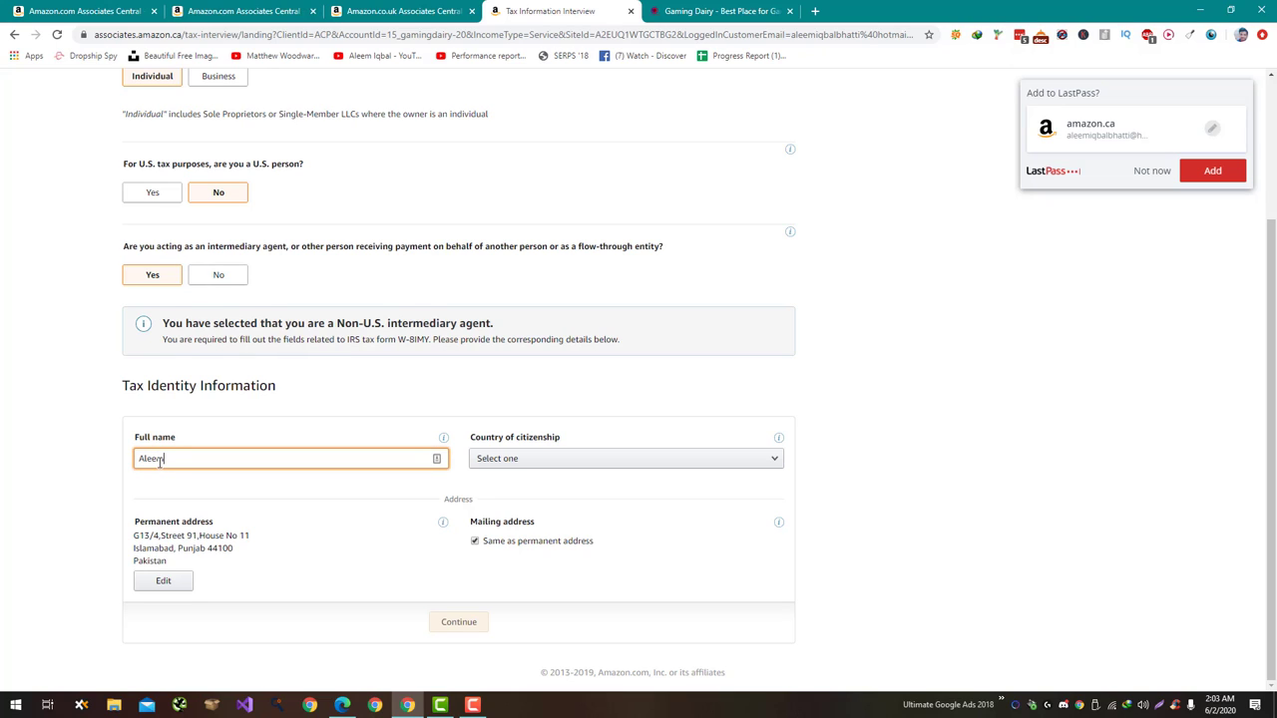
- Select Pakistan as country of citizenship, confirm the details, and continue to the W-8IMY
left_click(535, 452)
scroll(516, 329, "down", 10)
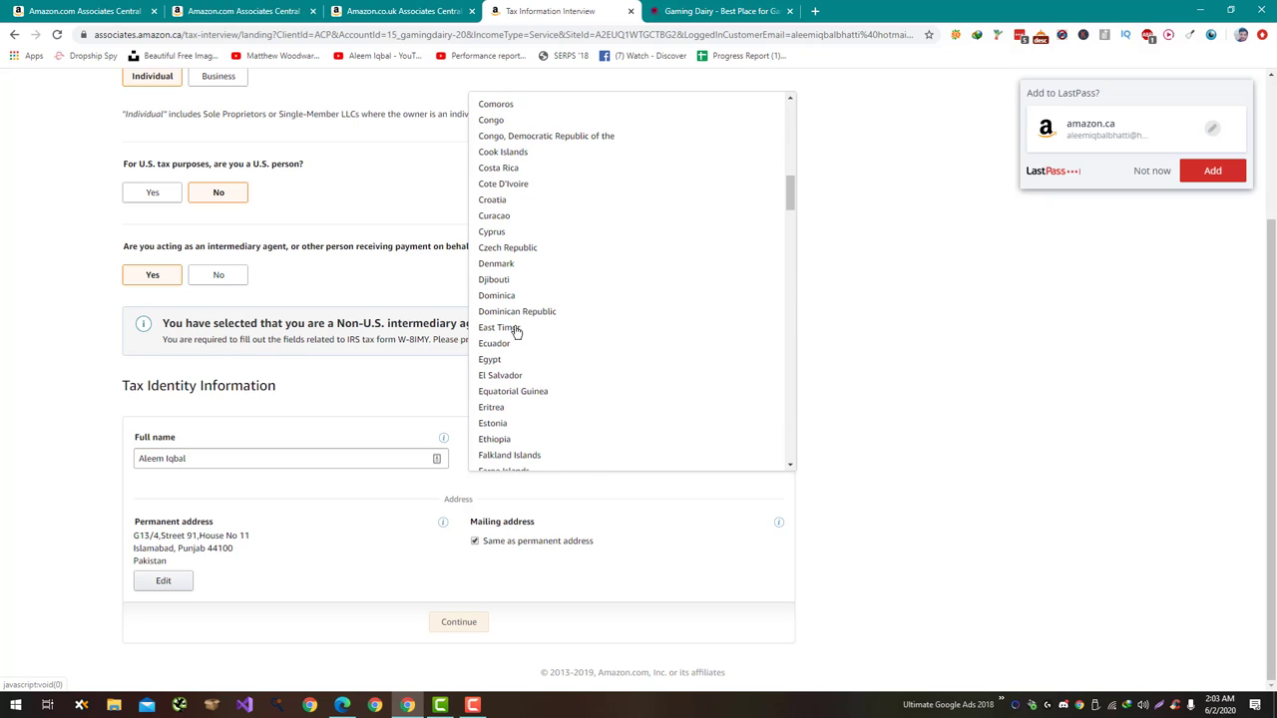
scroll(519, 324, "down", 15)
left_click(530, 290)
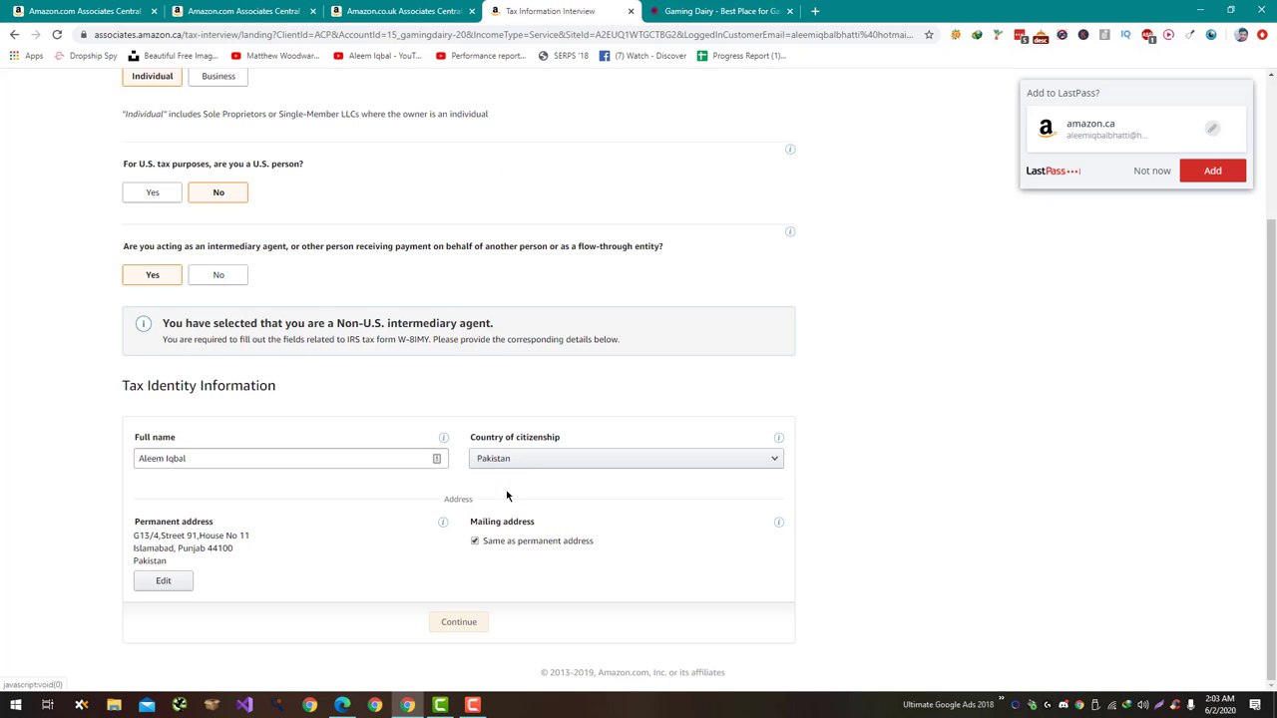
left_click(466, 620)
scroll(465, 619, "down", 1)
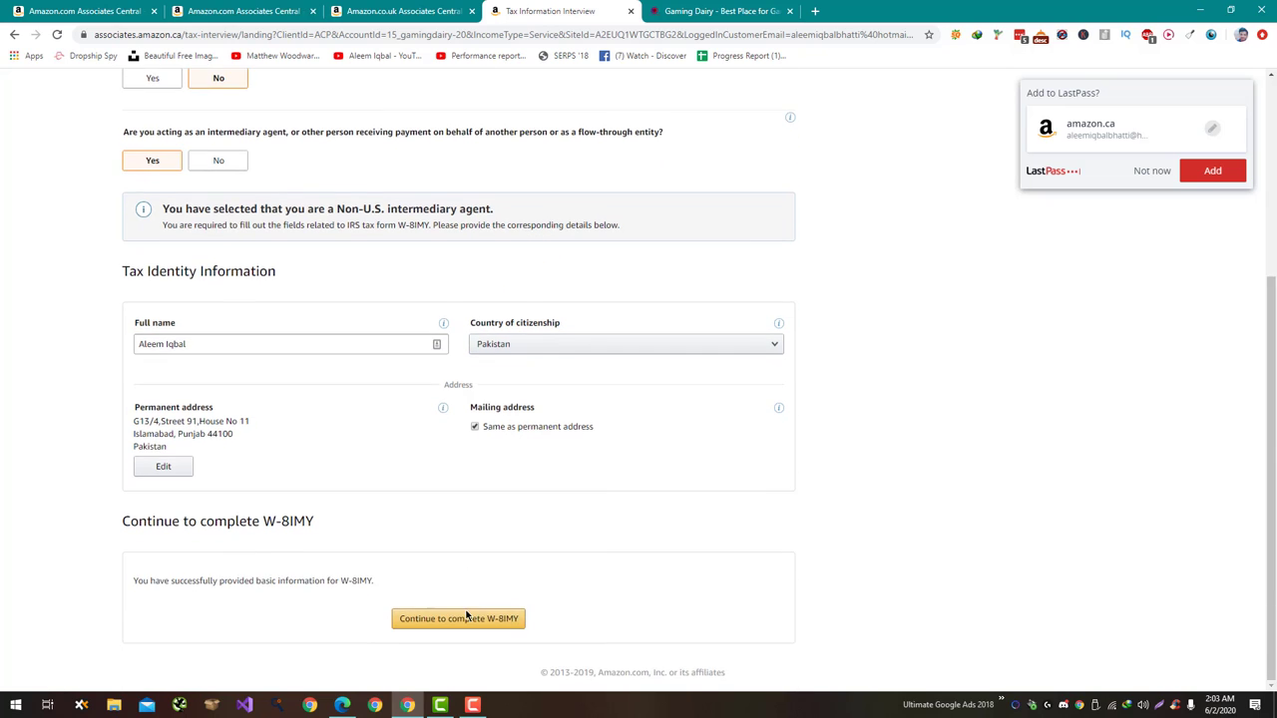
left_click(466, 625)
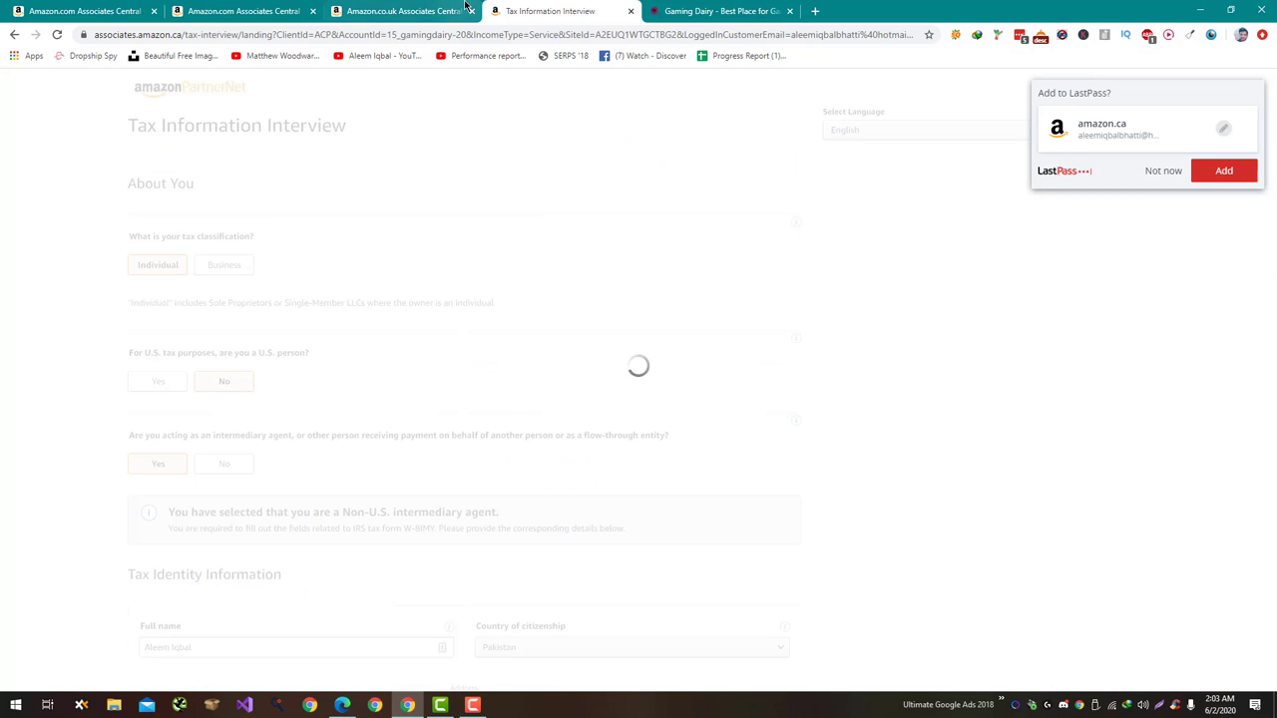
- Dismiss the tour and LastPass prompts and copy the UK Associate ID
left_click(403, 11)
left_click(1182, 498)
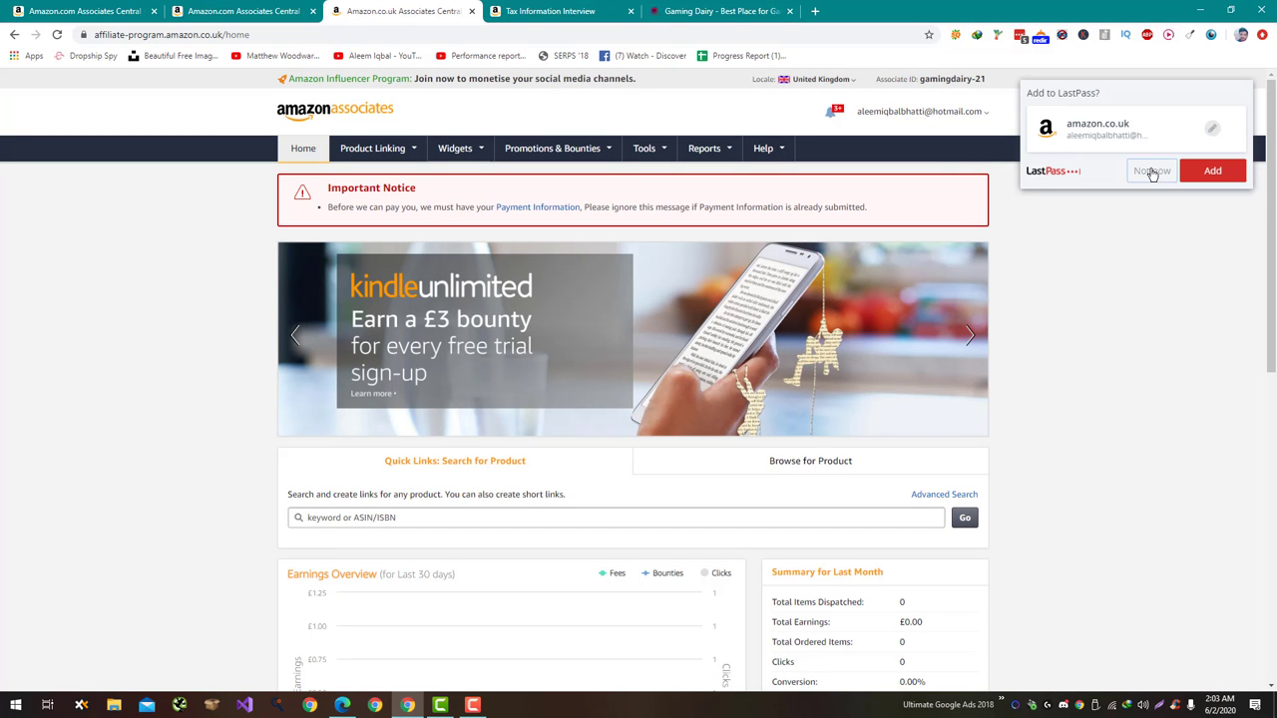
left_click(1152, 170)
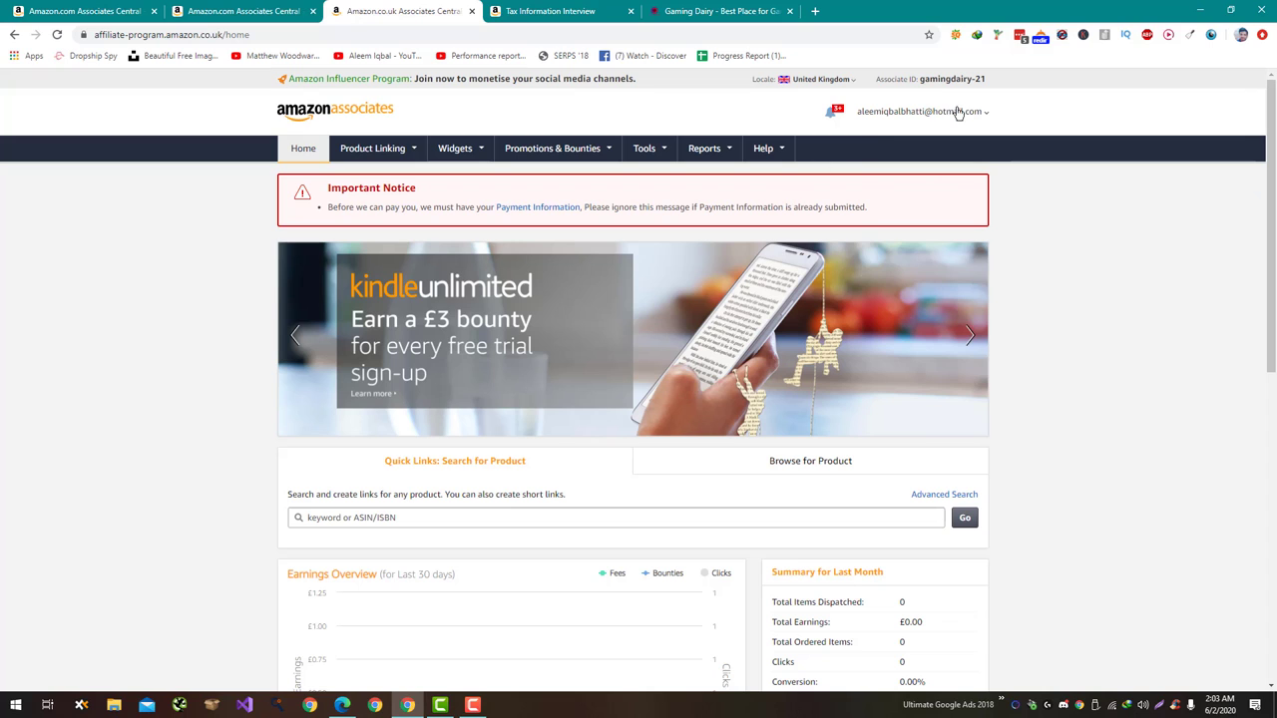
left_click_drag(986, 79, 935, 73)
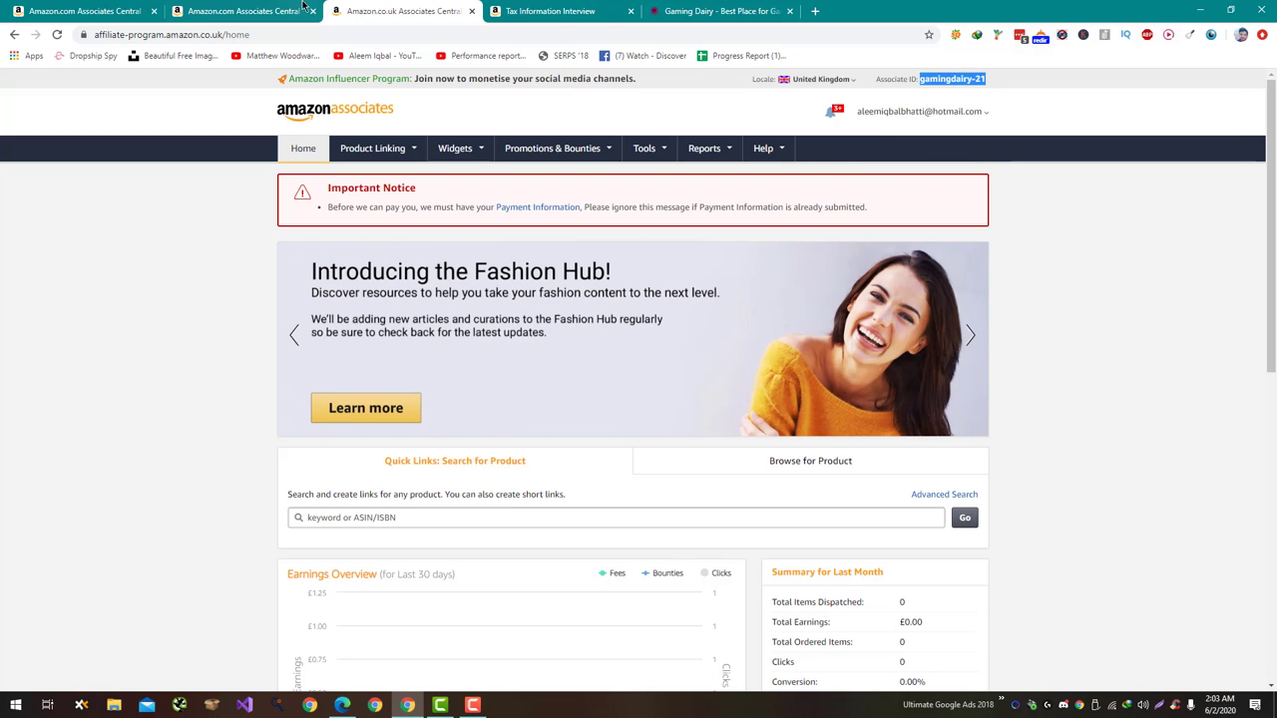
- Link the United Kingdom store with the pasted ID, then choose Canada to link next
left_click(244, 11)
left_click(443, 324)
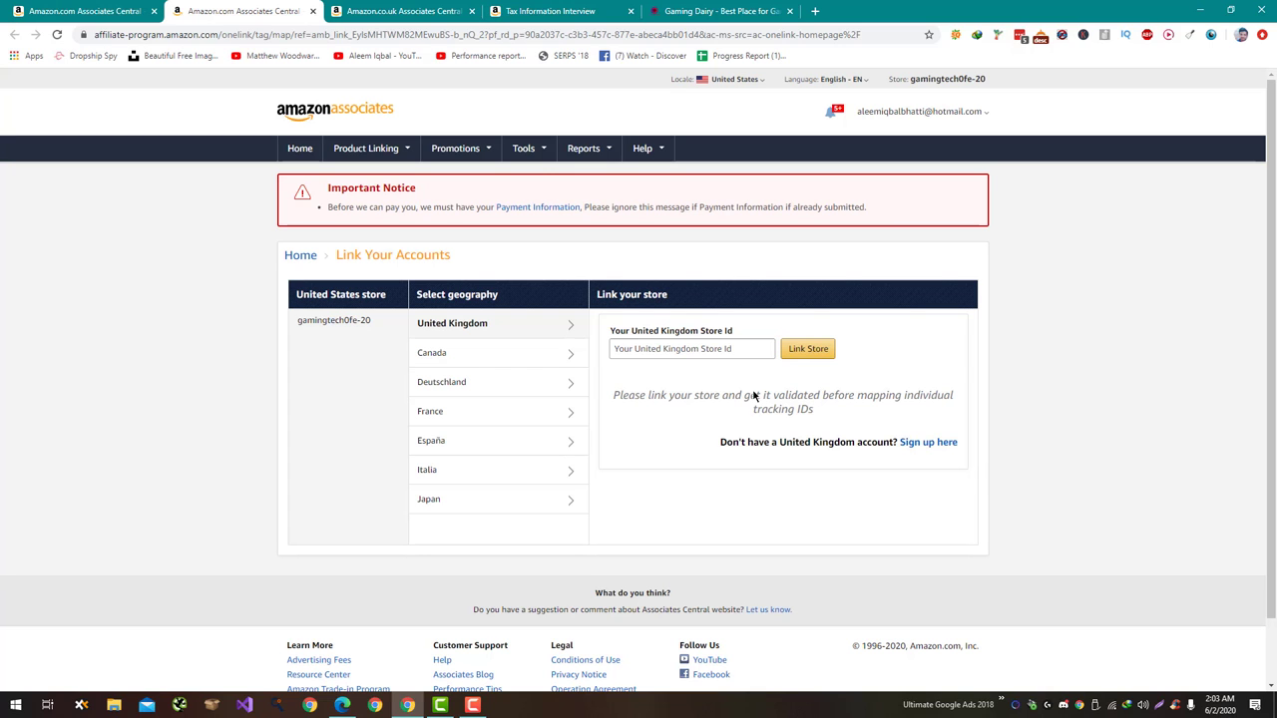
left_click(694, 348)
type("gamingdairy-21")
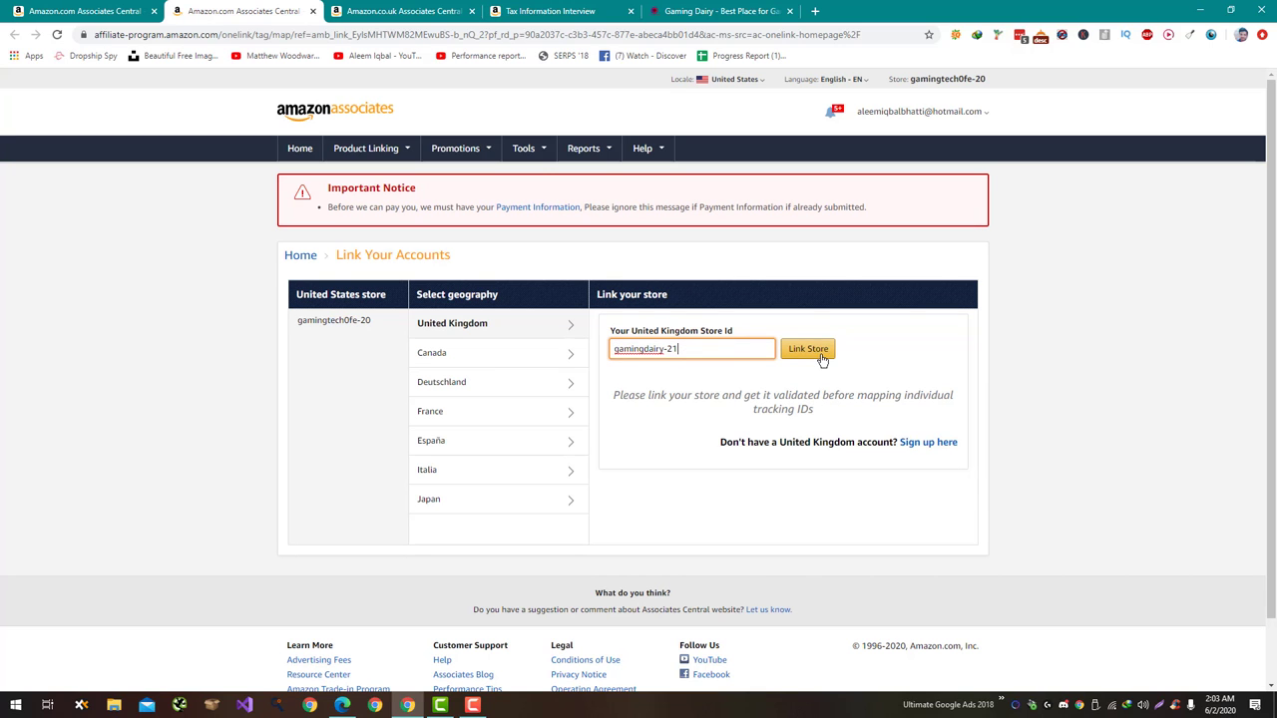
left_click(822, 360)
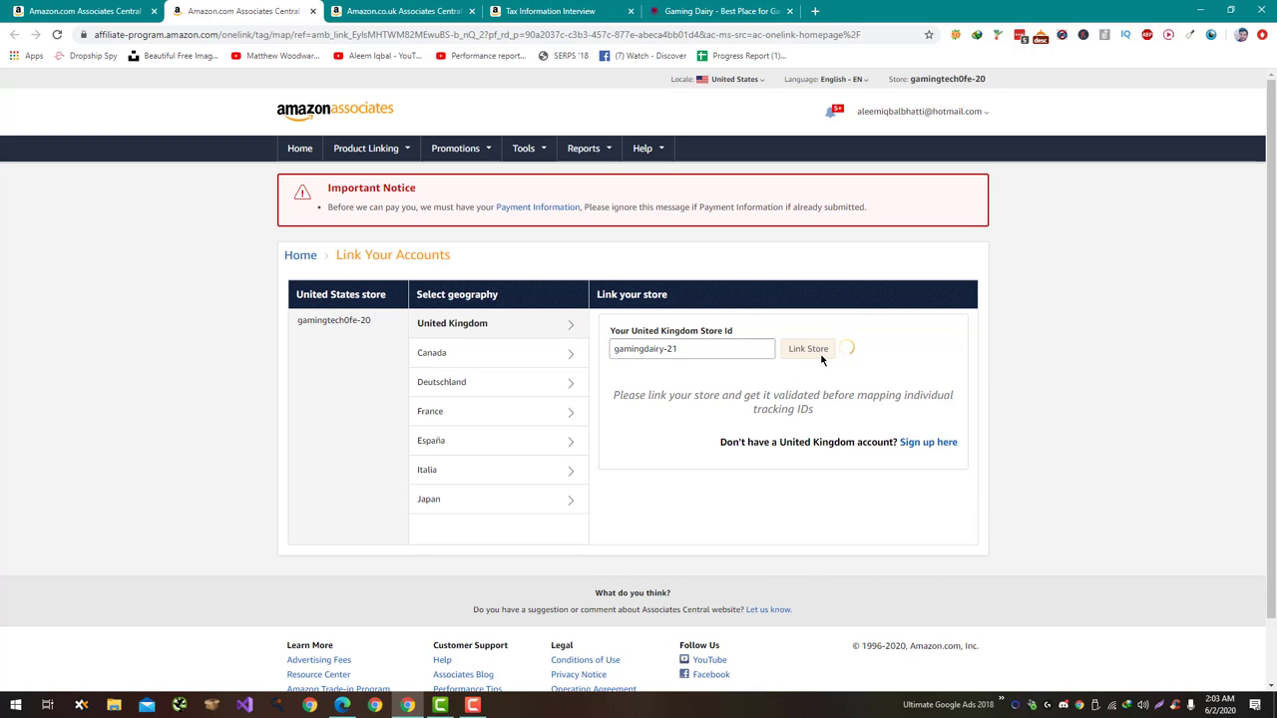
left_click(544, 359)
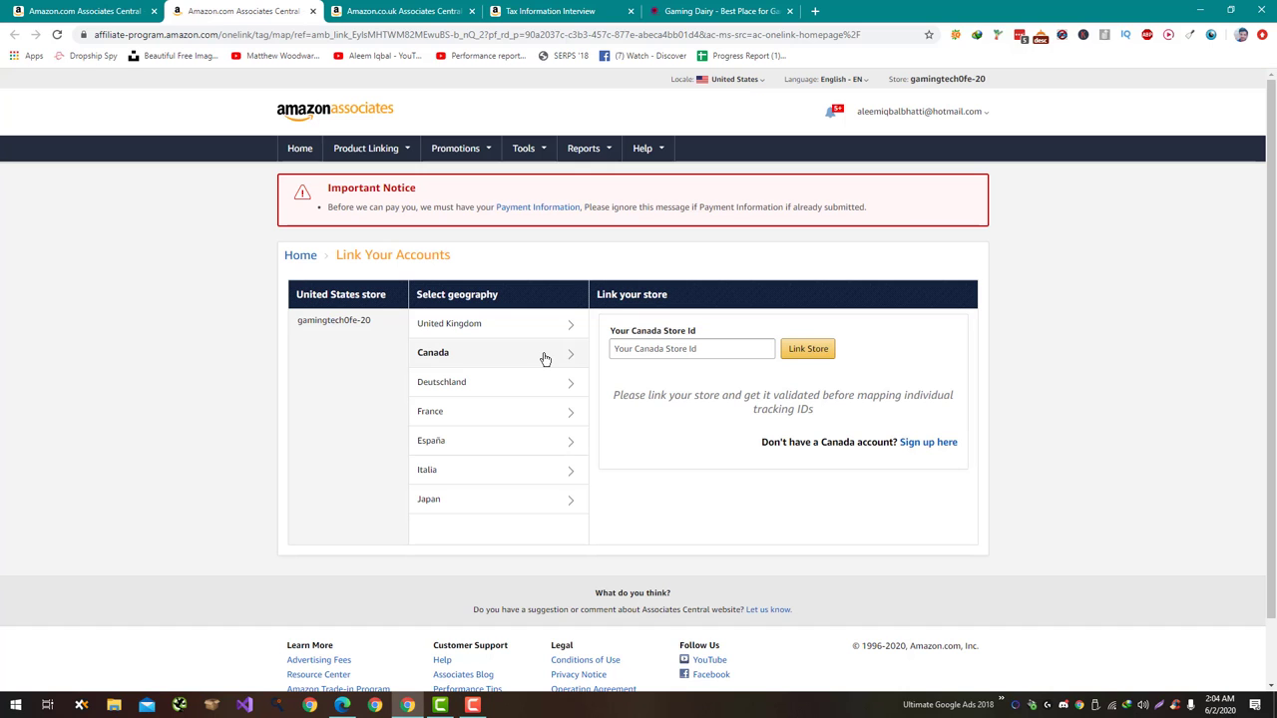
left_click(588, 8)
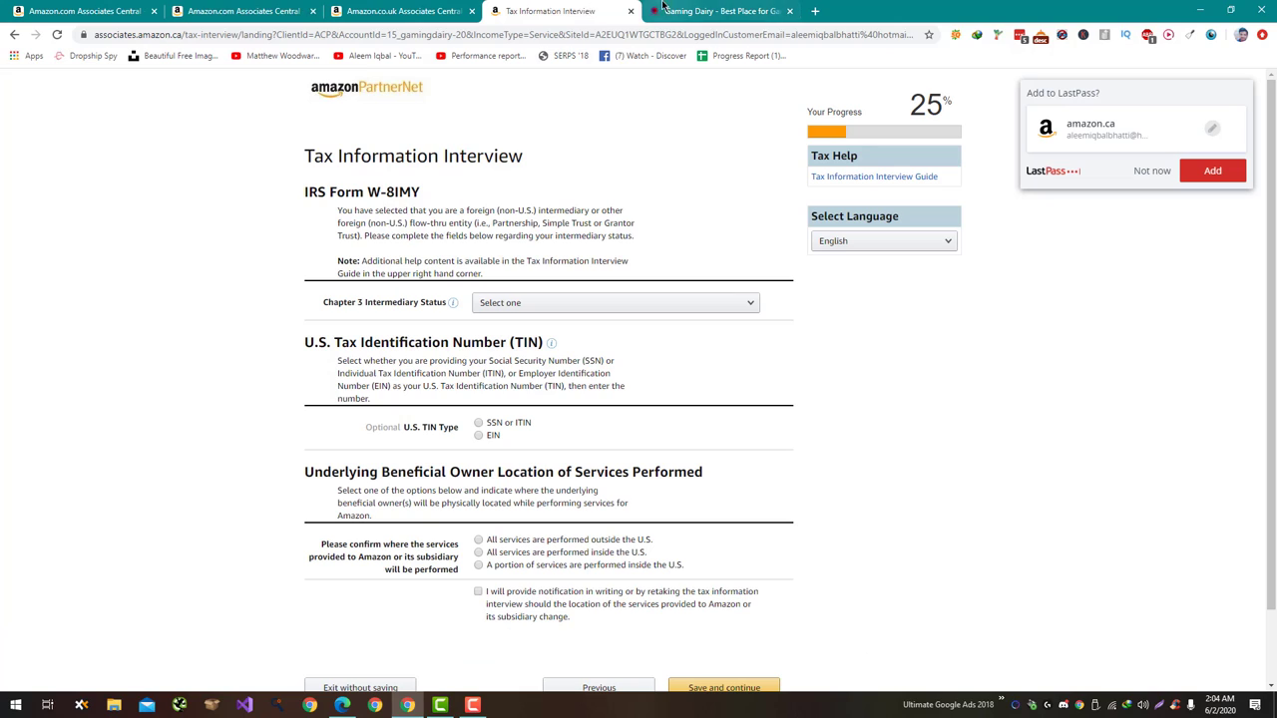
- Set the Chapter 3 status to Nonwithholding Foreign Partnership
left_click(611, 302)
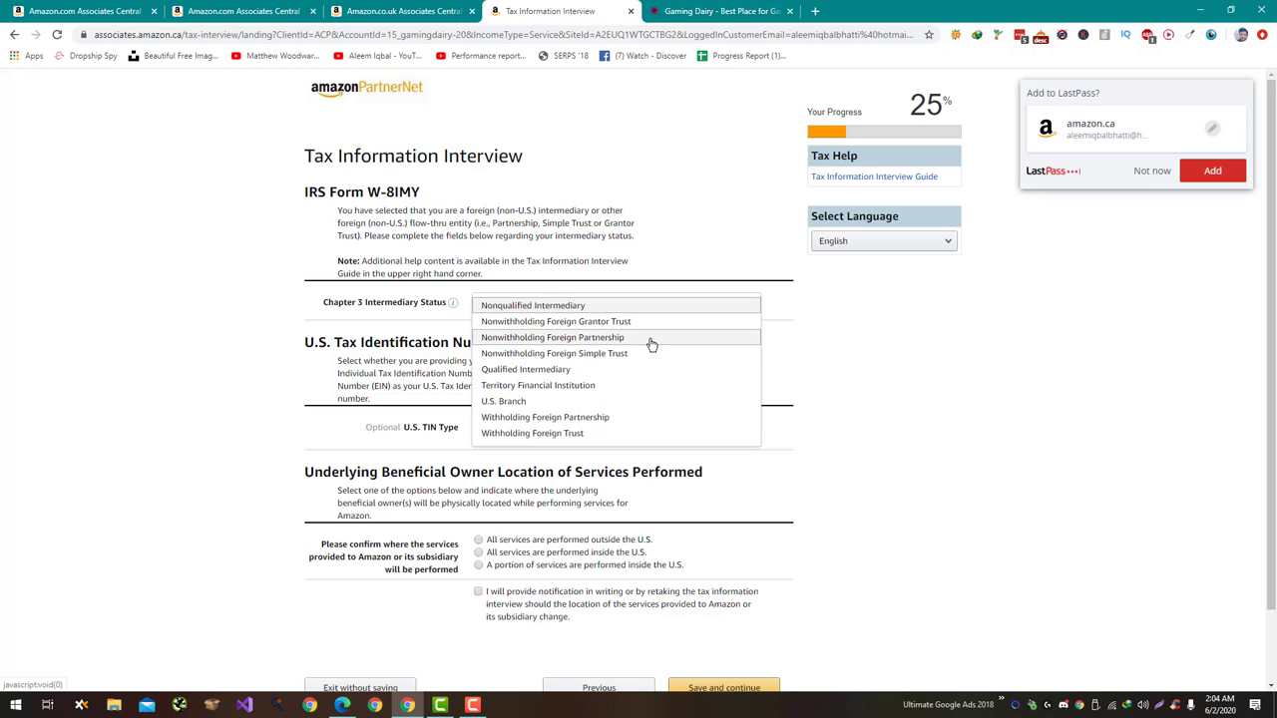
left_click(650, 306)
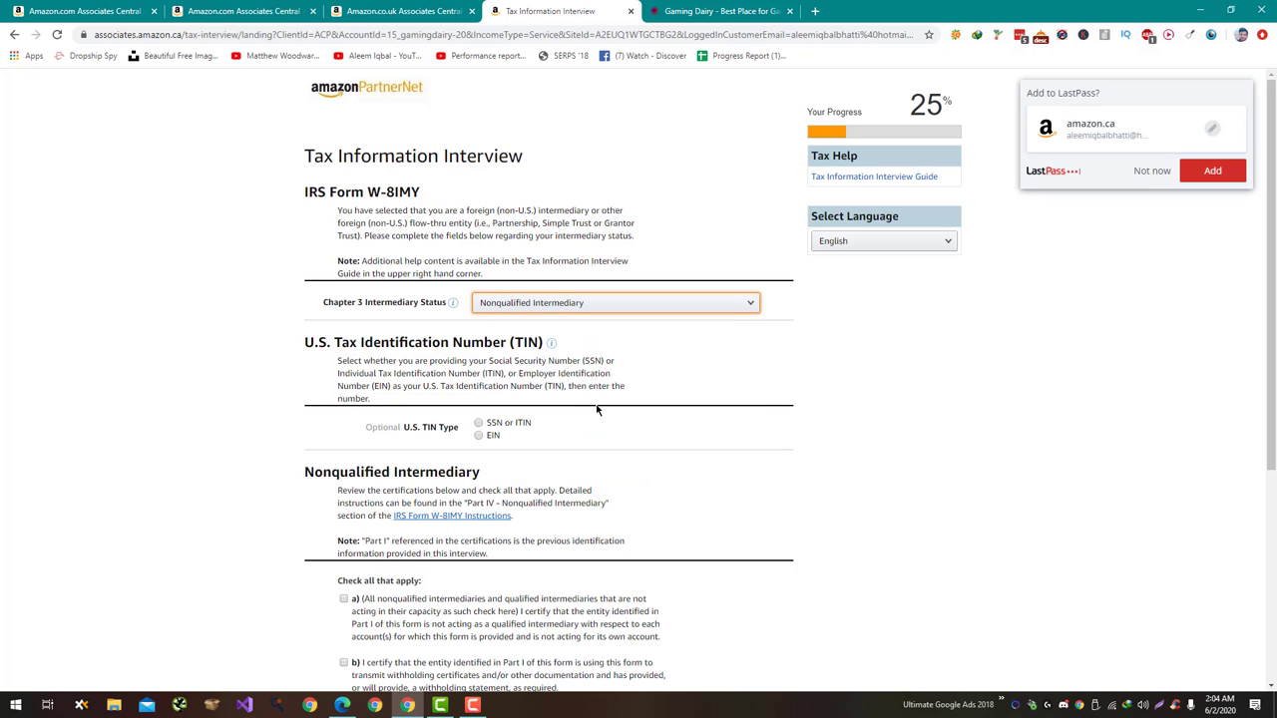
left_click(609, 306)
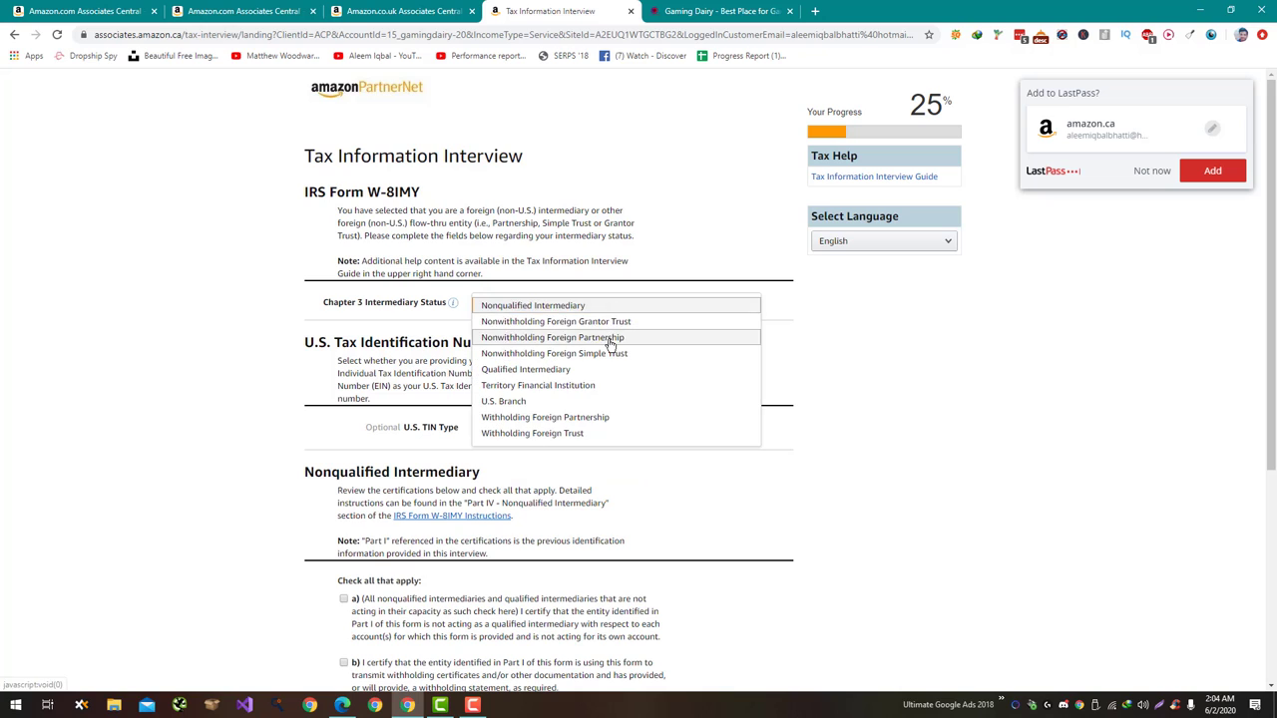
left_click(613, 321)
left_click(627, 309)
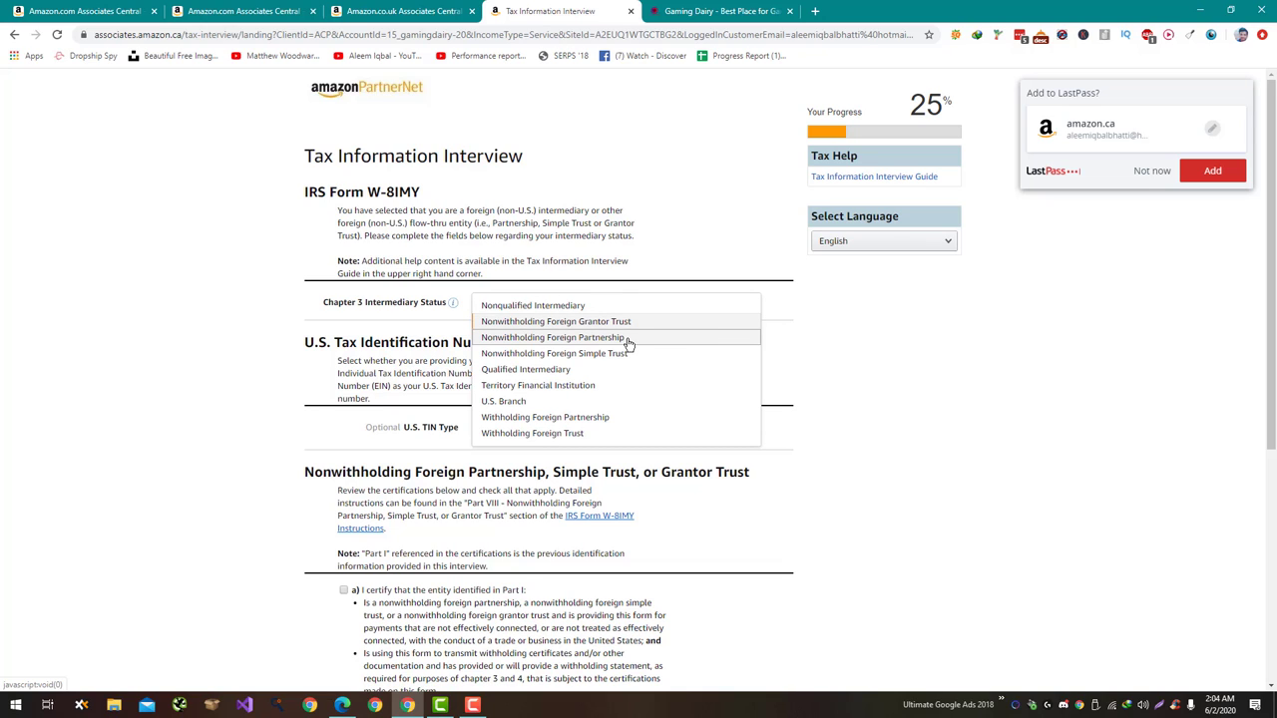
left_click(627, 339)
scroll(655, 365, "down", 1)
scroll(652, 368, "down", 2)
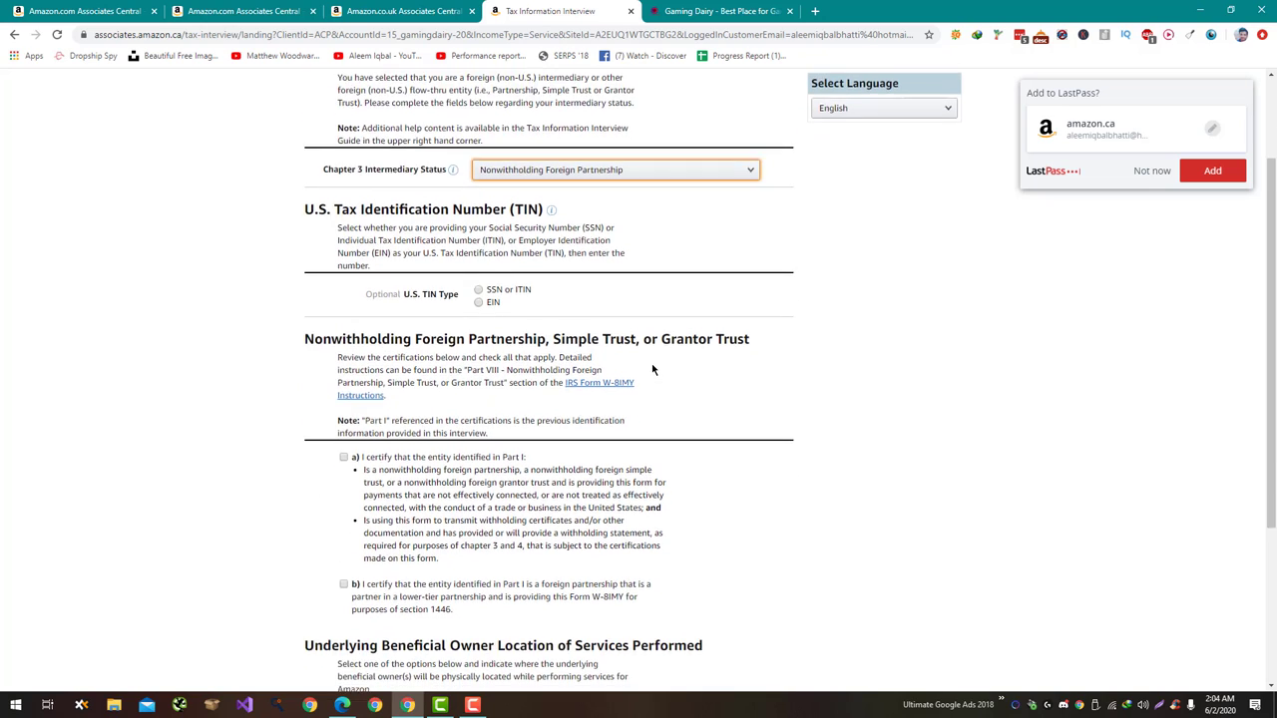
- Certify statement a), select all services performed outside the U.S., and agree to report changes
left_click(417, 490)
scroll(408, 459, "down", 2)
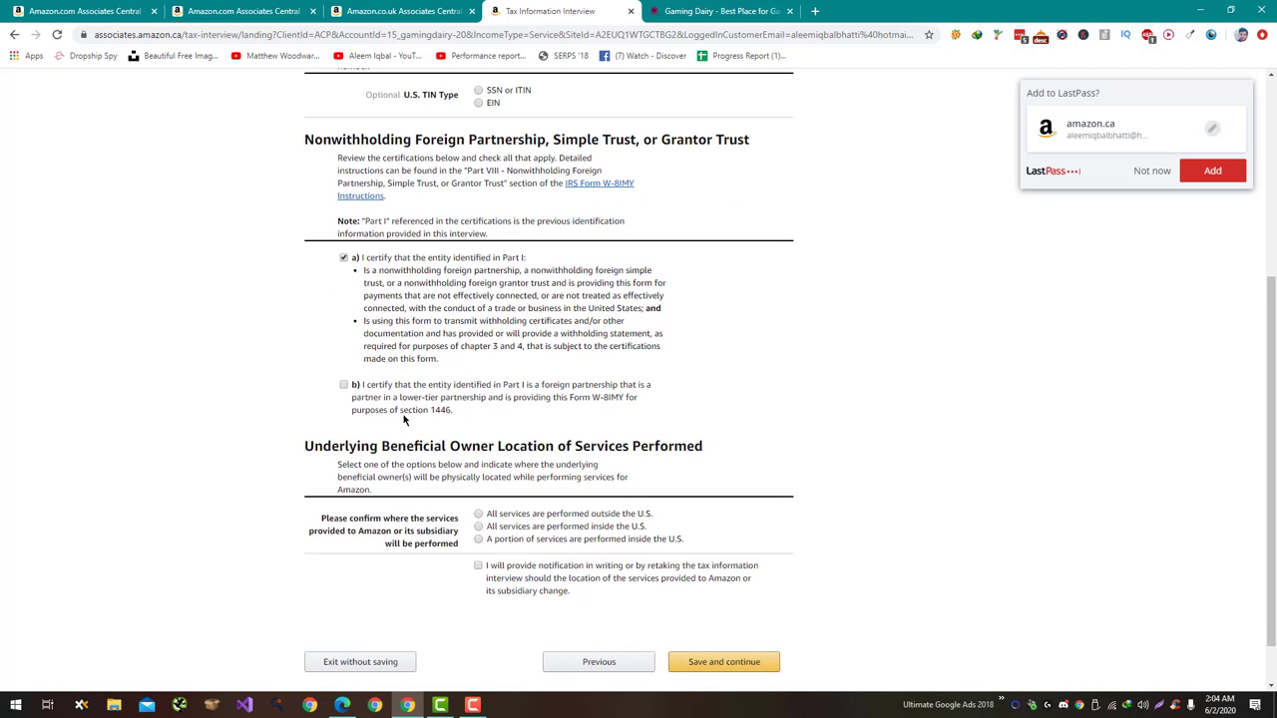
scroll(410, 407, "down", 1)
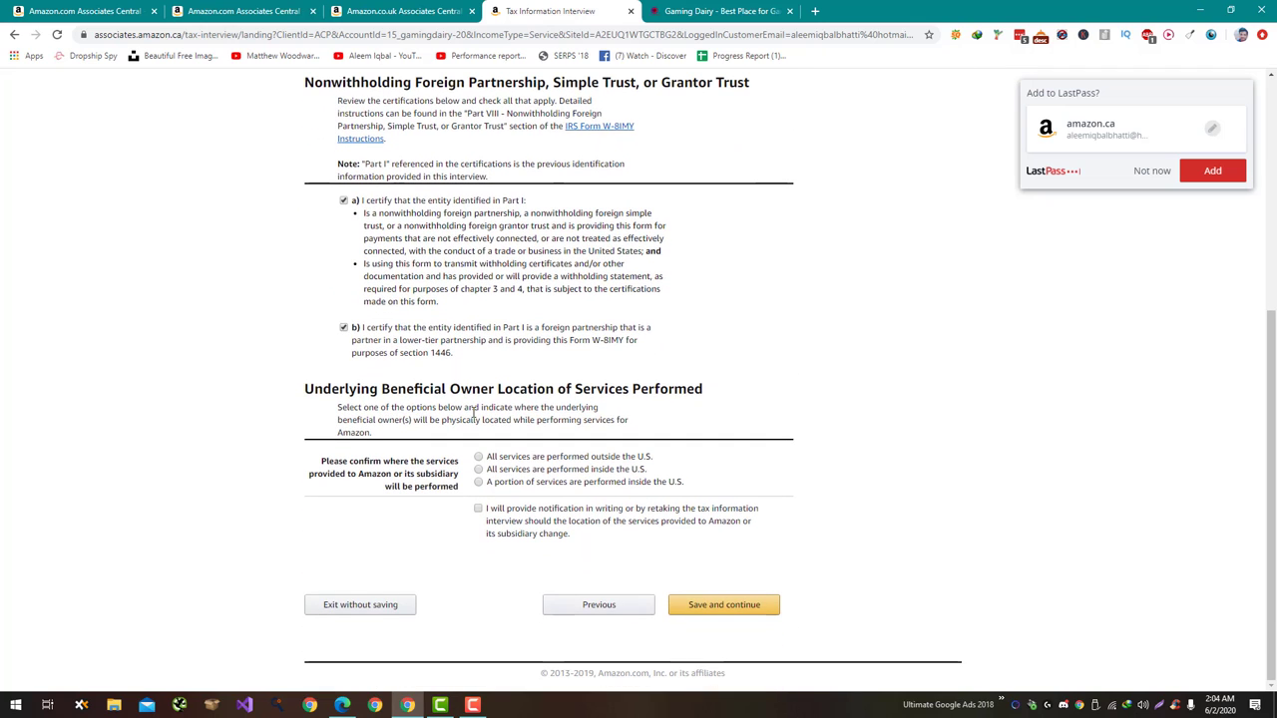
left_click(478, 457)
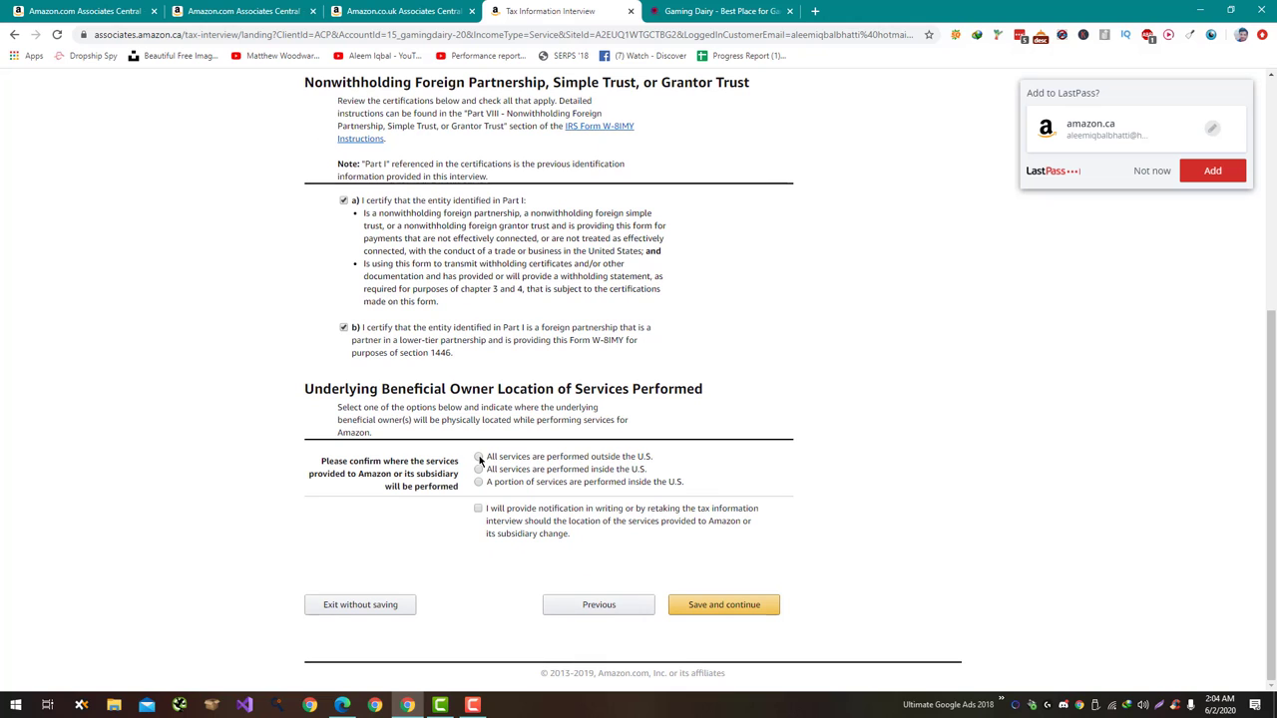
left_click(478, 509)
scroll(725, 607, "up", 3)
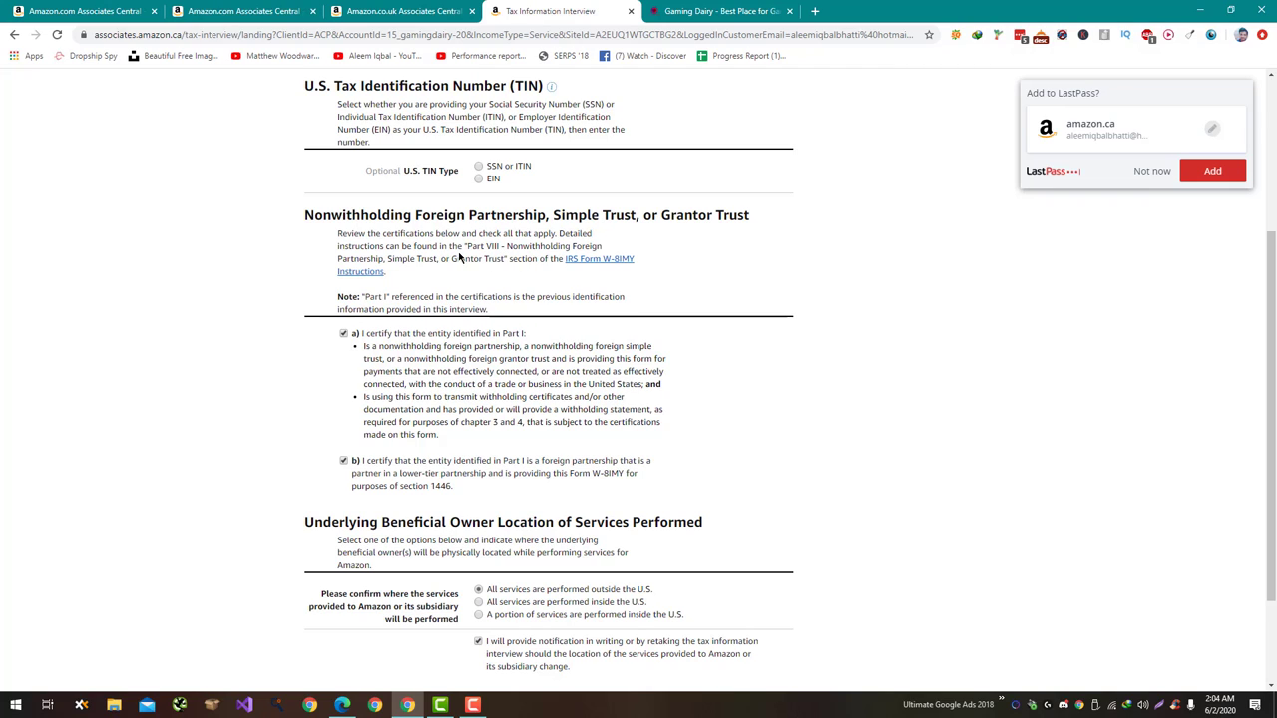
scroll(165, 295, "up", 3)
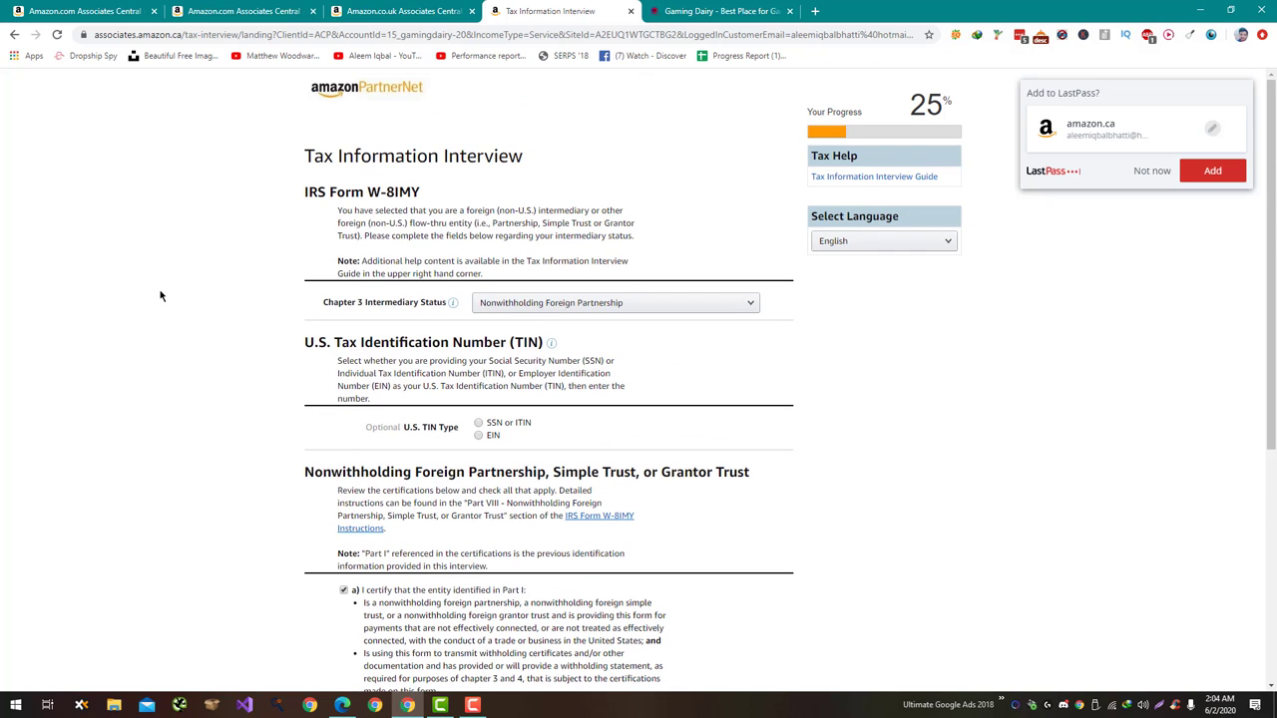
scroll(165, 304, "down", 1)
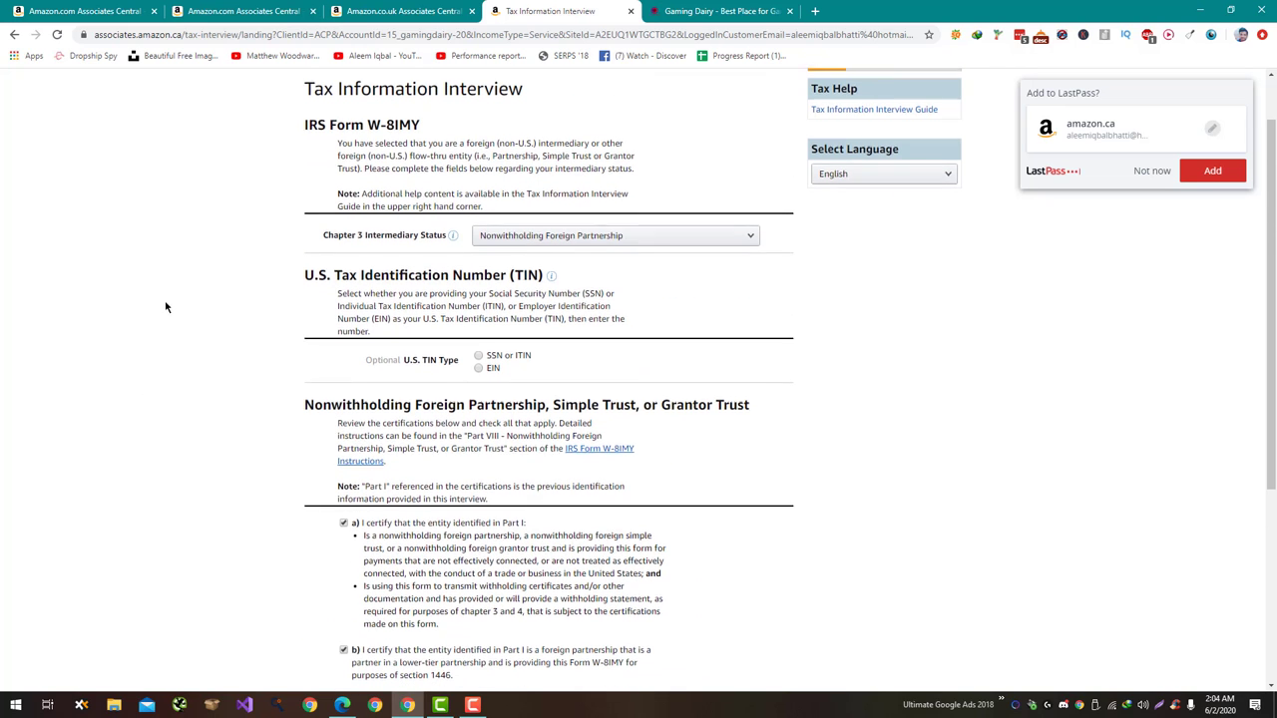
scroll(165, 305, "down", 5)
- Save the partnership details and reviewed W-8IMY, and consent to an electronic signature
left_click(717, 604)
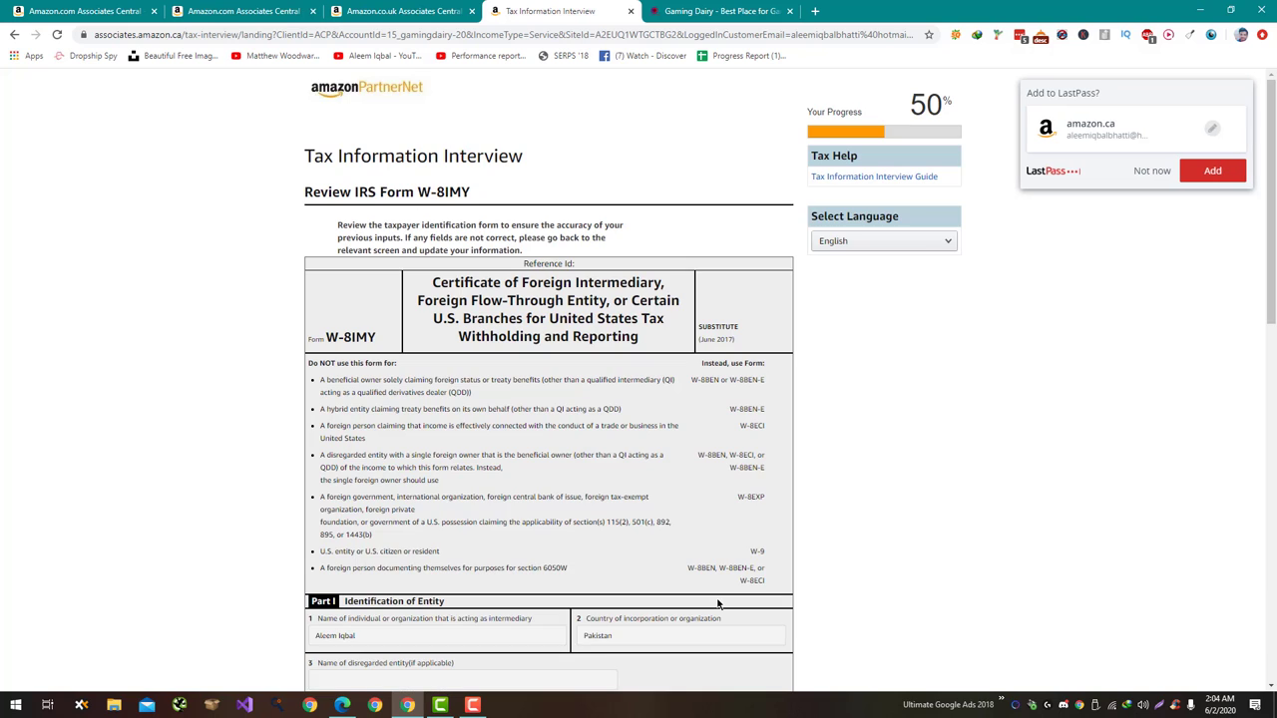
scroll(564, 409, "down", 12)
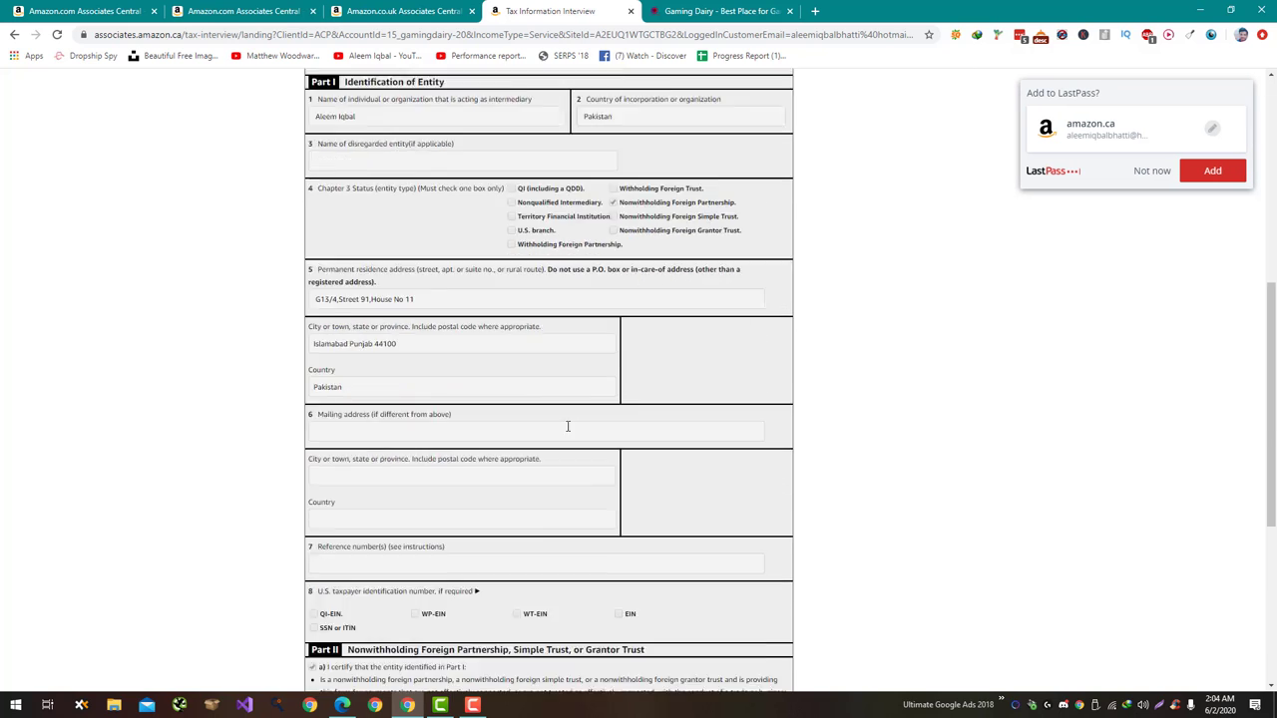
left_click(726, 604)
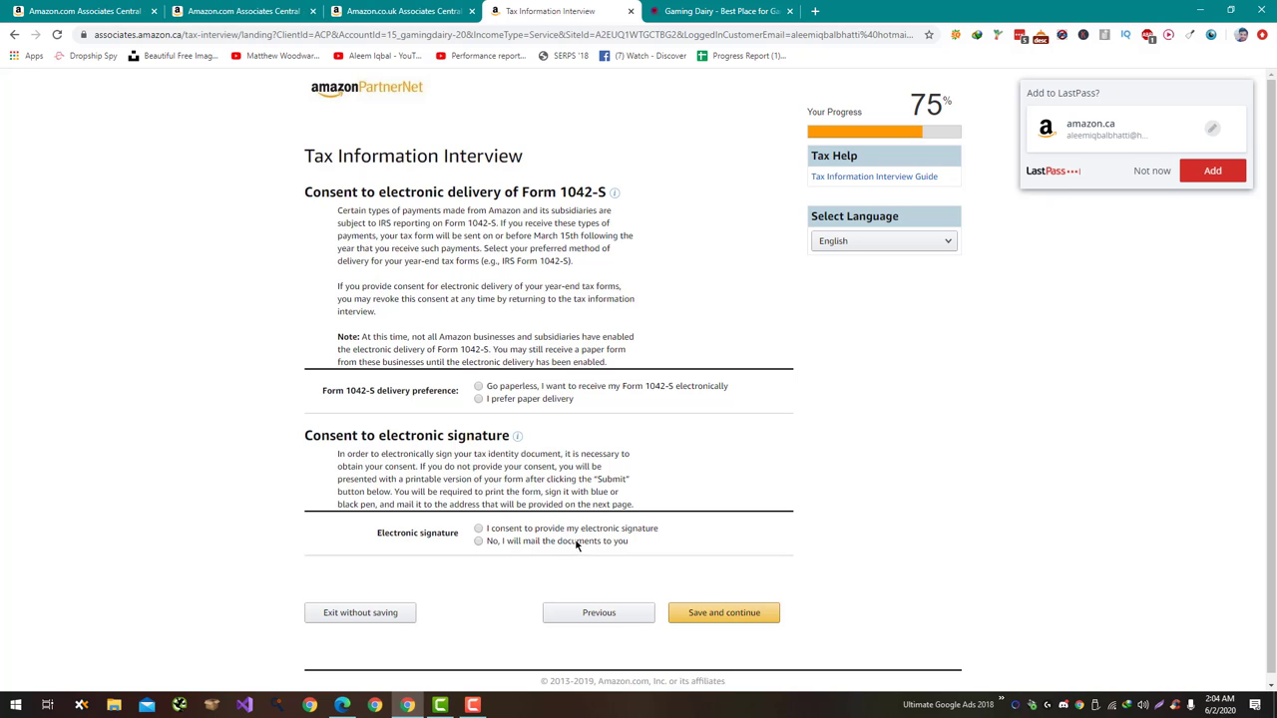
left_click(479, 529)
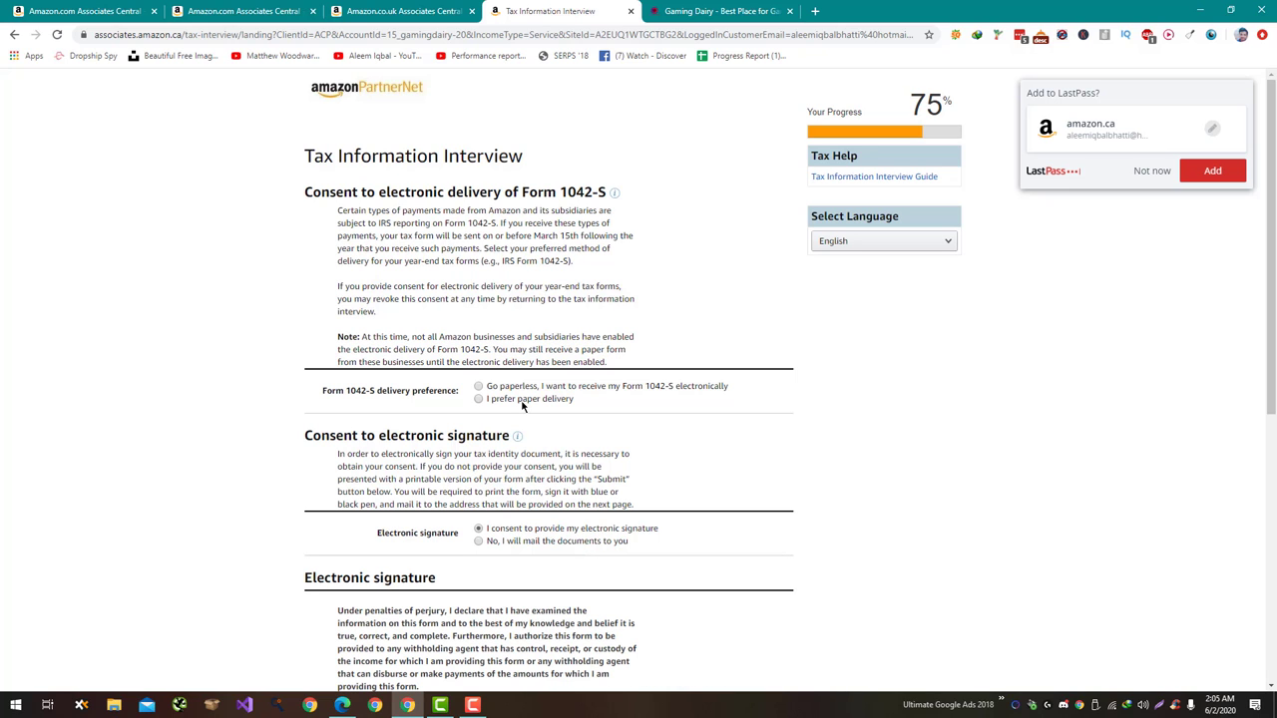
scroll(529, 419, "down", 5)
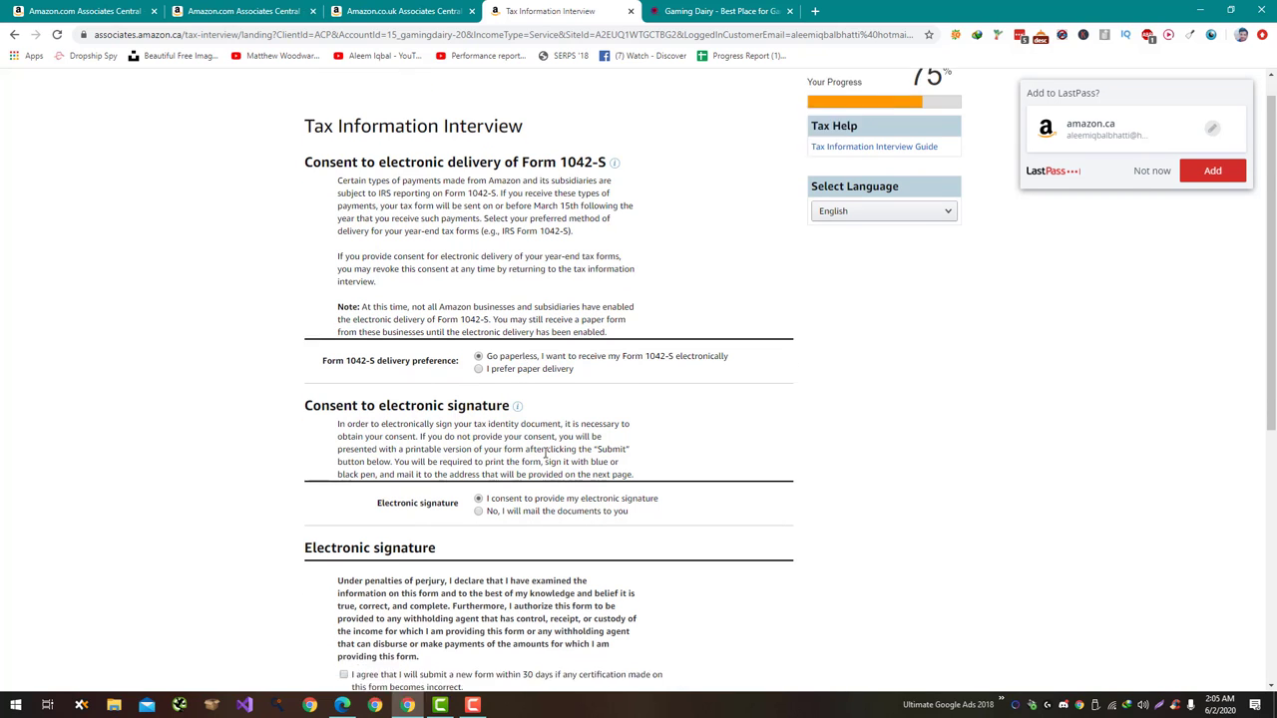
- Enter the signature and e-mail address, tick the resubmission agreement, and save
left_click(495, 443)
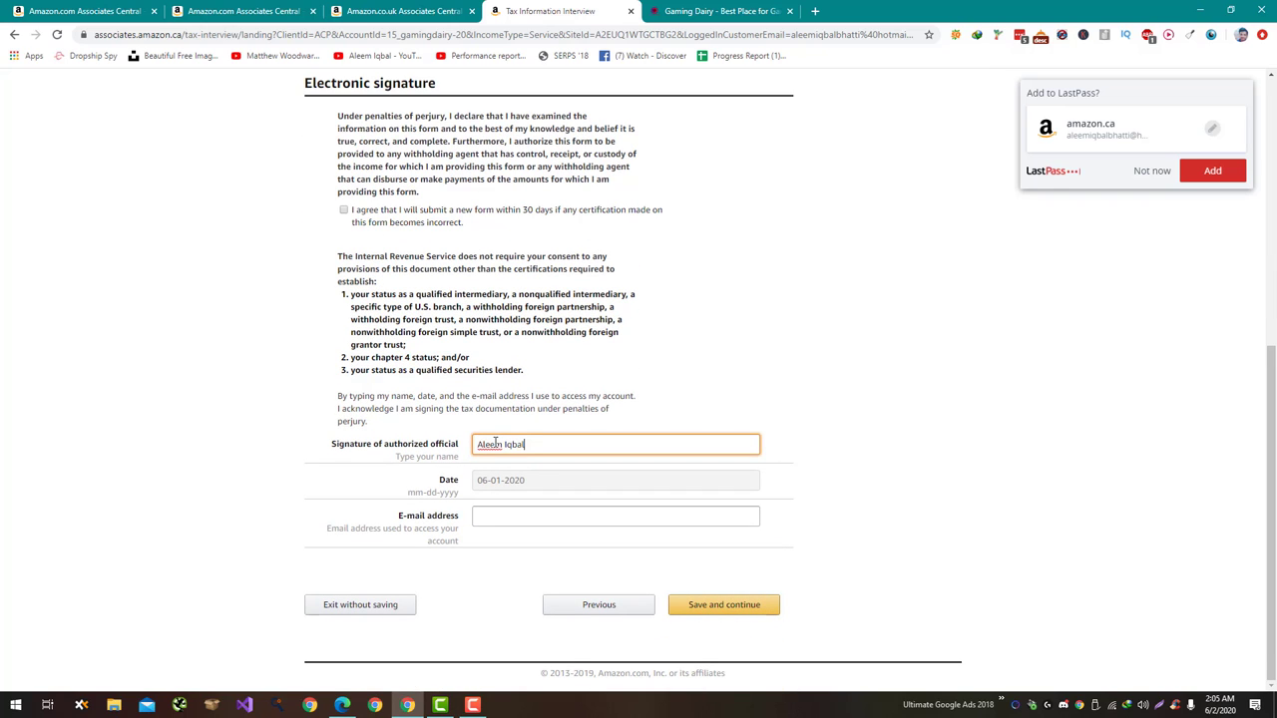
key("Tab")
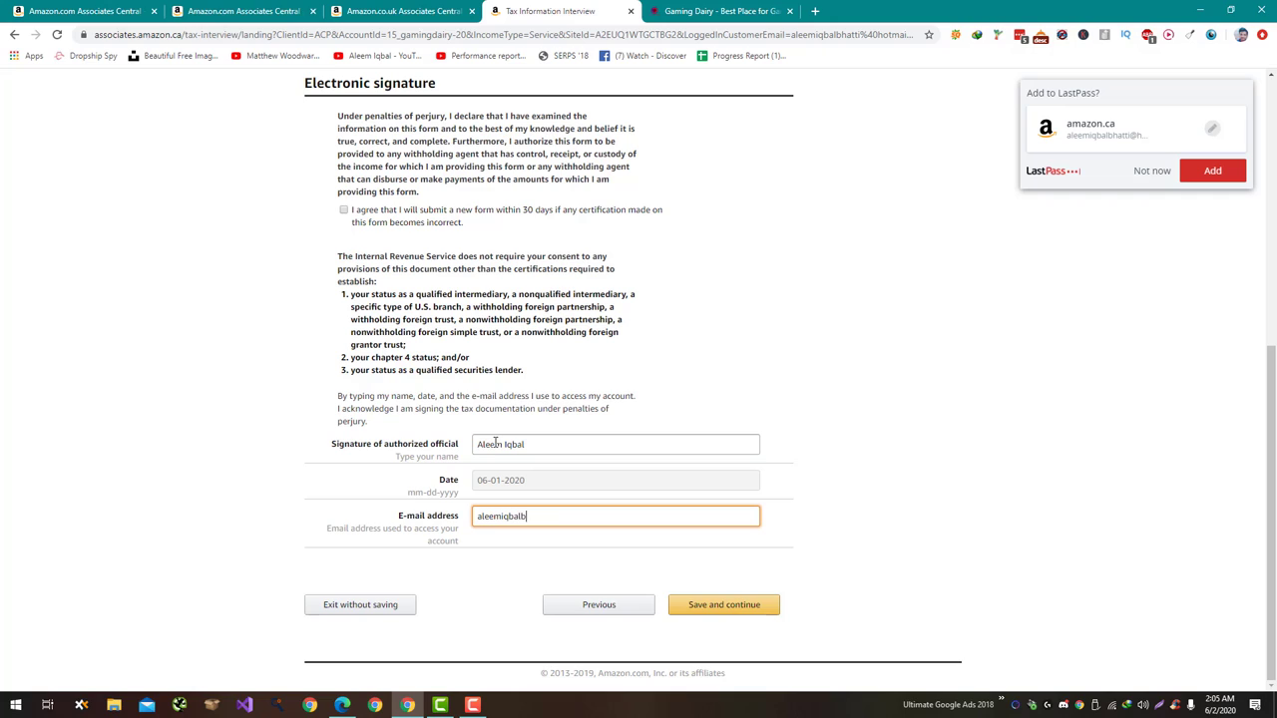
left_click(388, 227)
left_click(724, 606)
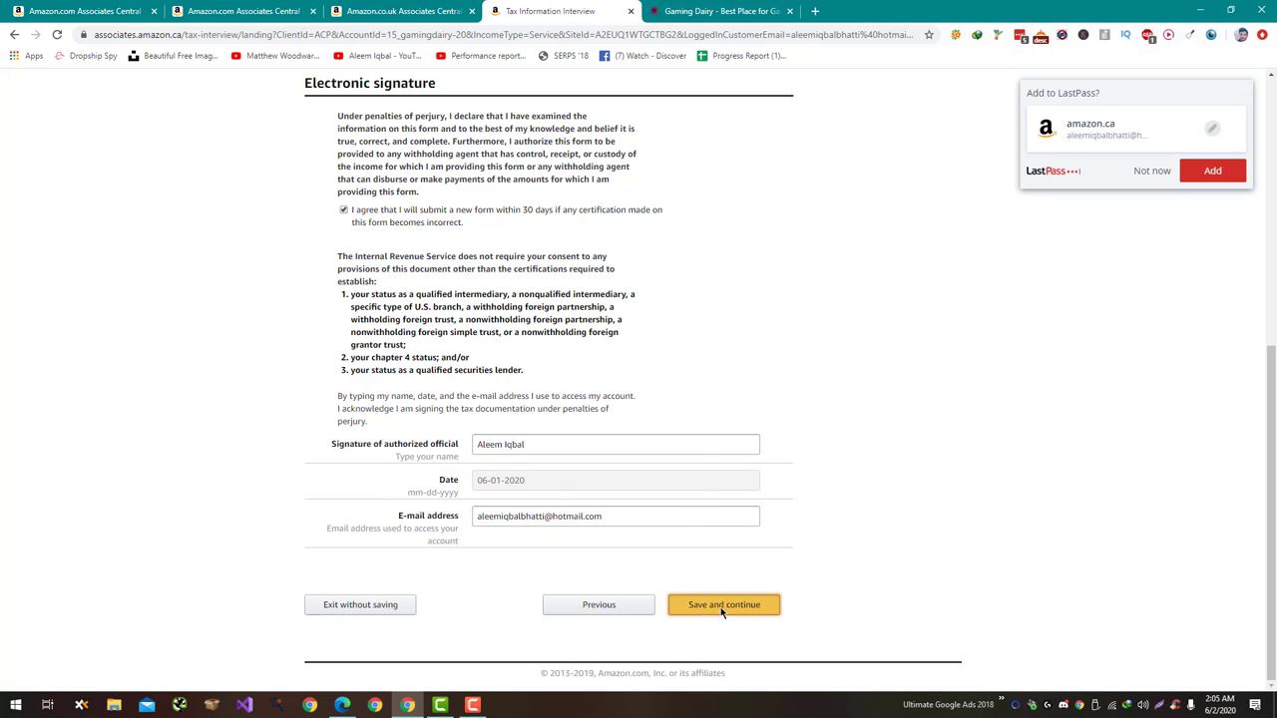
- Exit the completed tax interview and return to the UK Associates home page
scroll(614, 409, "down", 8)
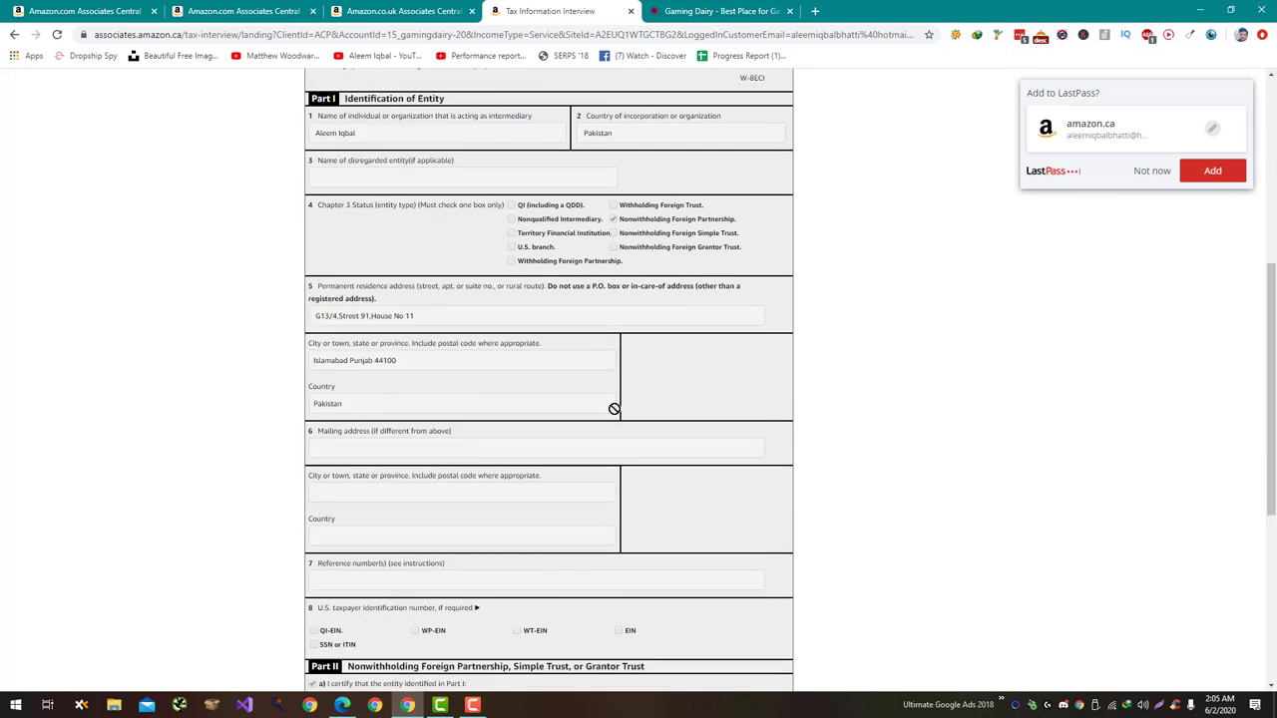
left_click(698, 606)
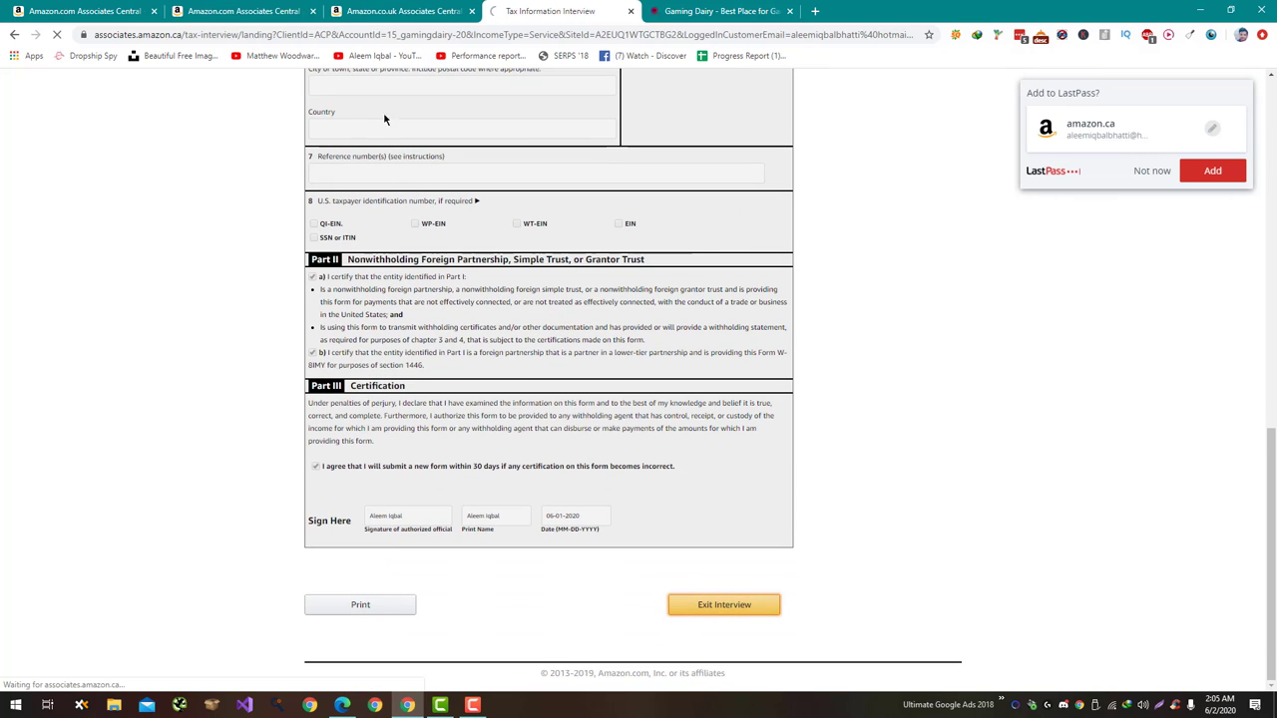
left_click(407, 11)
scroll(350, 269, "down", 4)
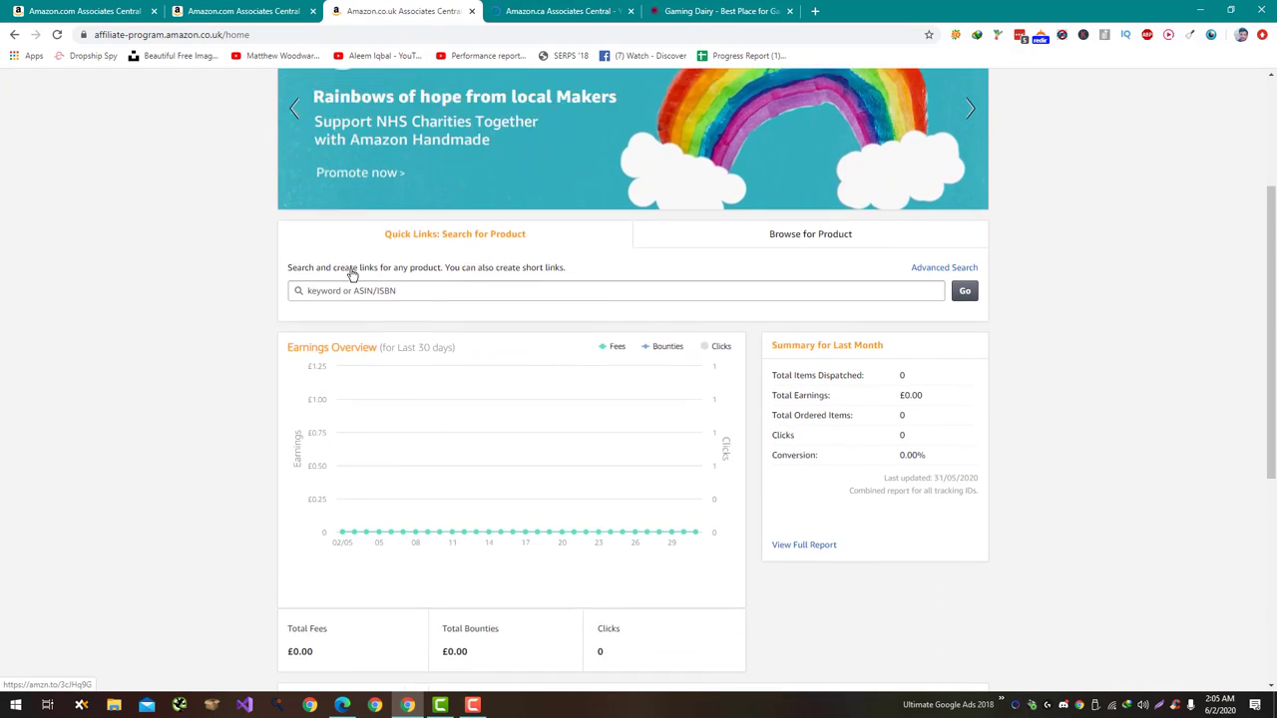